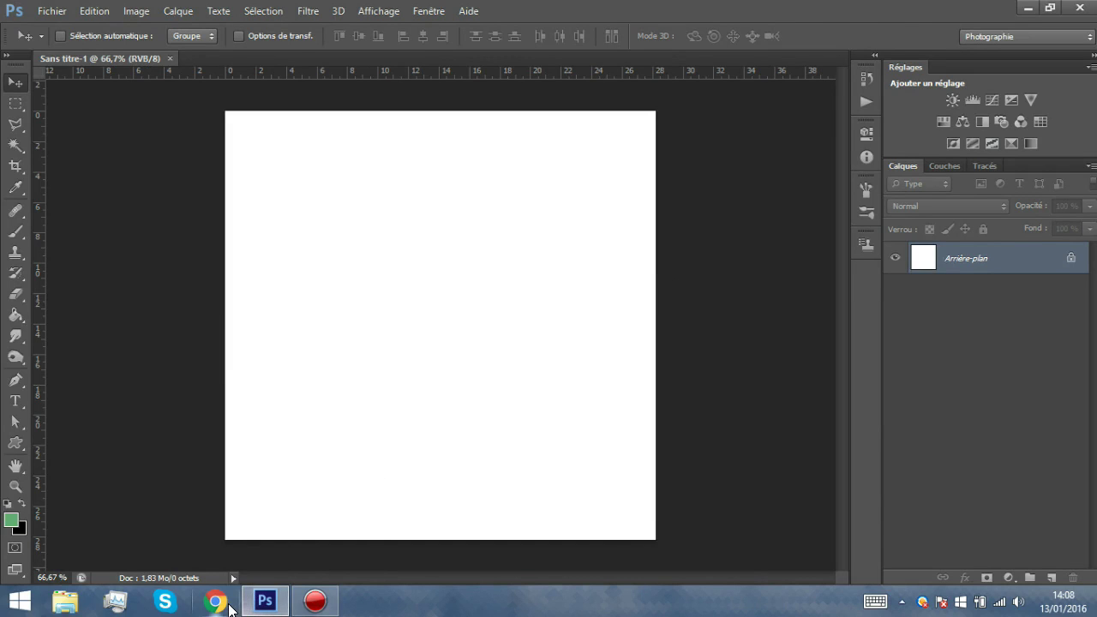
Open the creation folder inside GFX pack on the USB disk in File Explorer
click(226, 605)
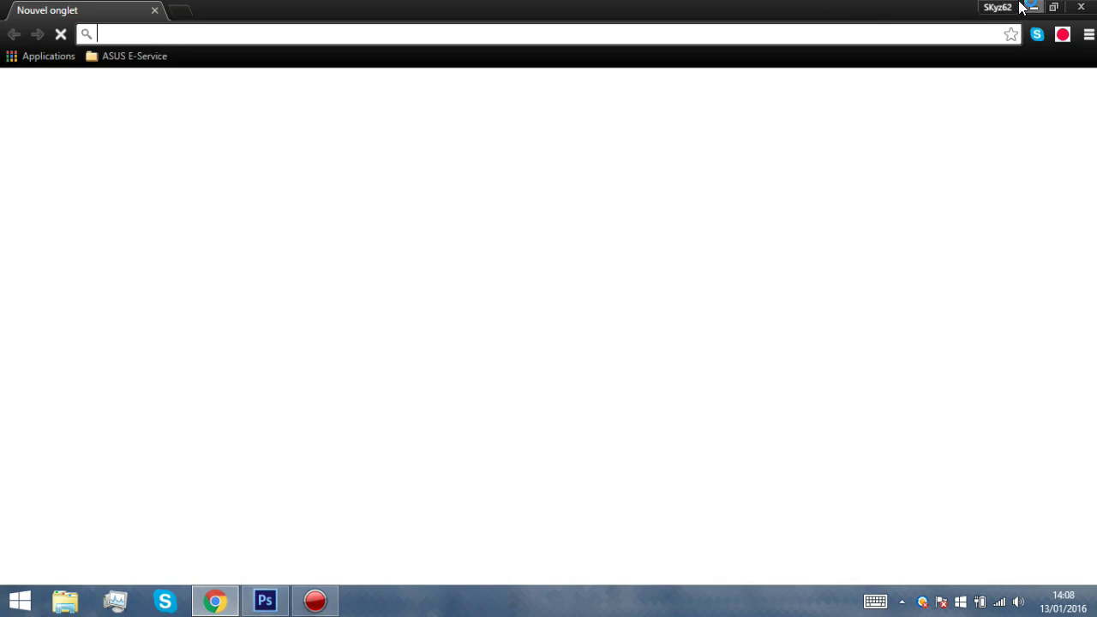
click(1031, 7)
click(74, 605)
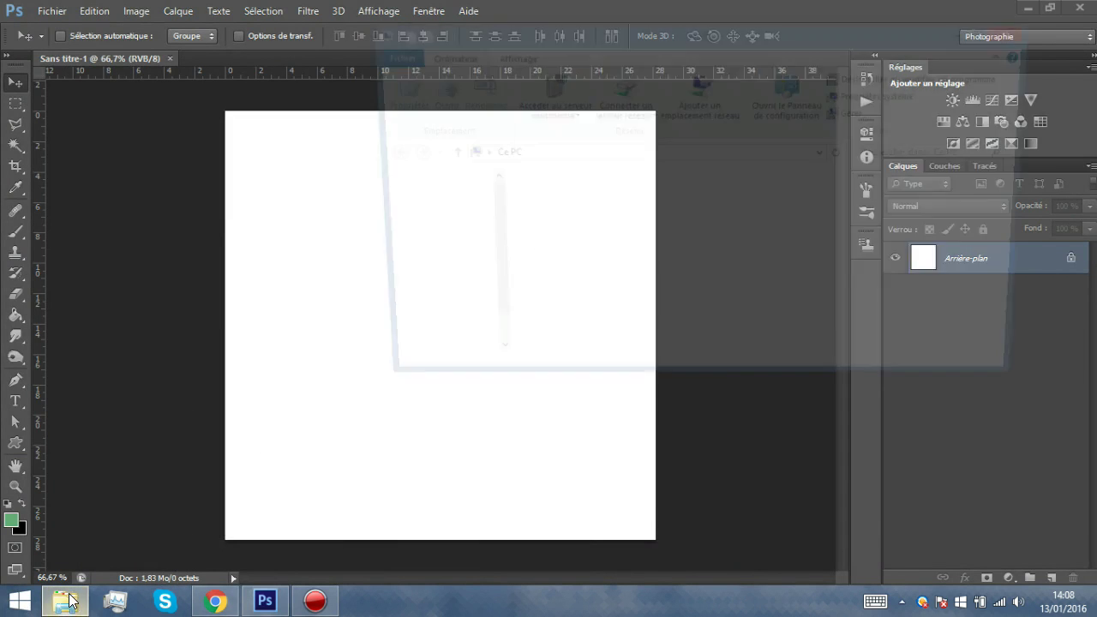
scroll(563, 326, down, 2)
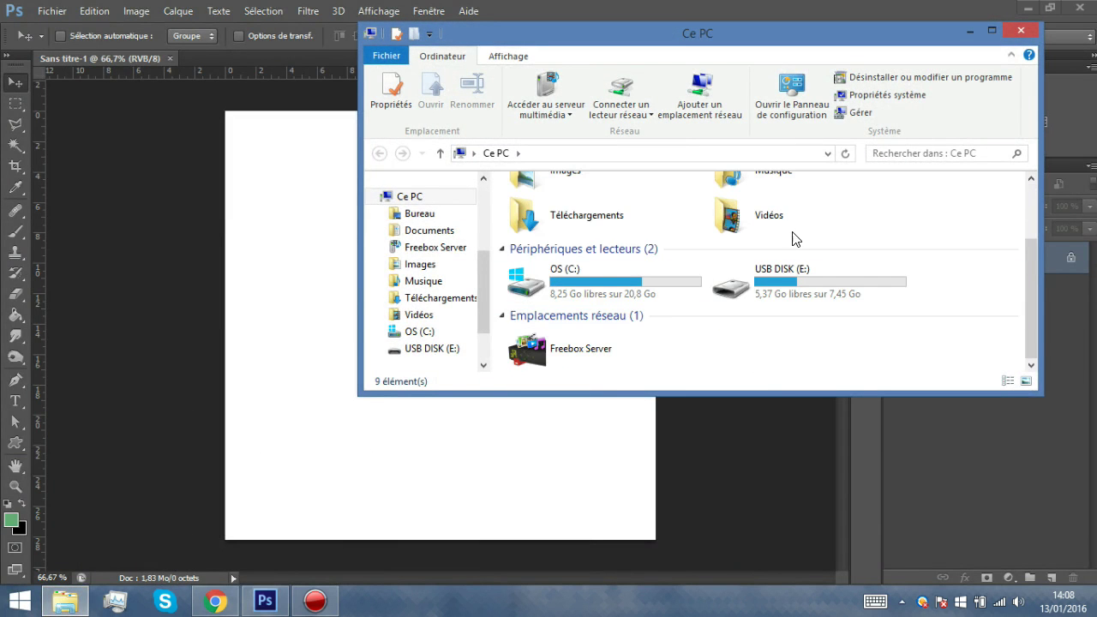
double_click(781, 274)
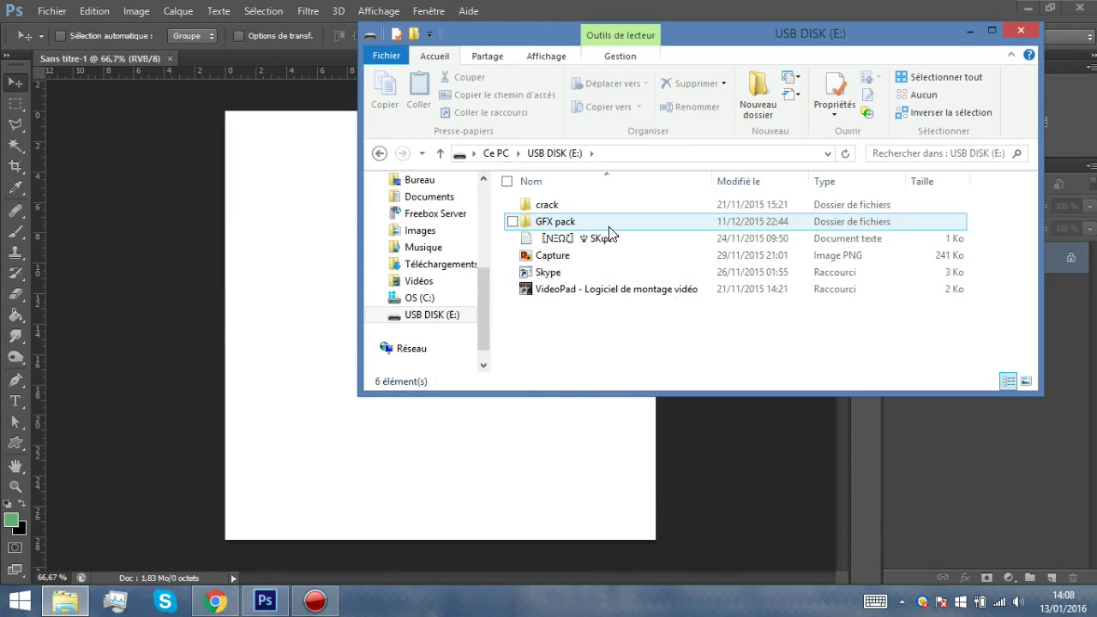
double_click(611, 224)
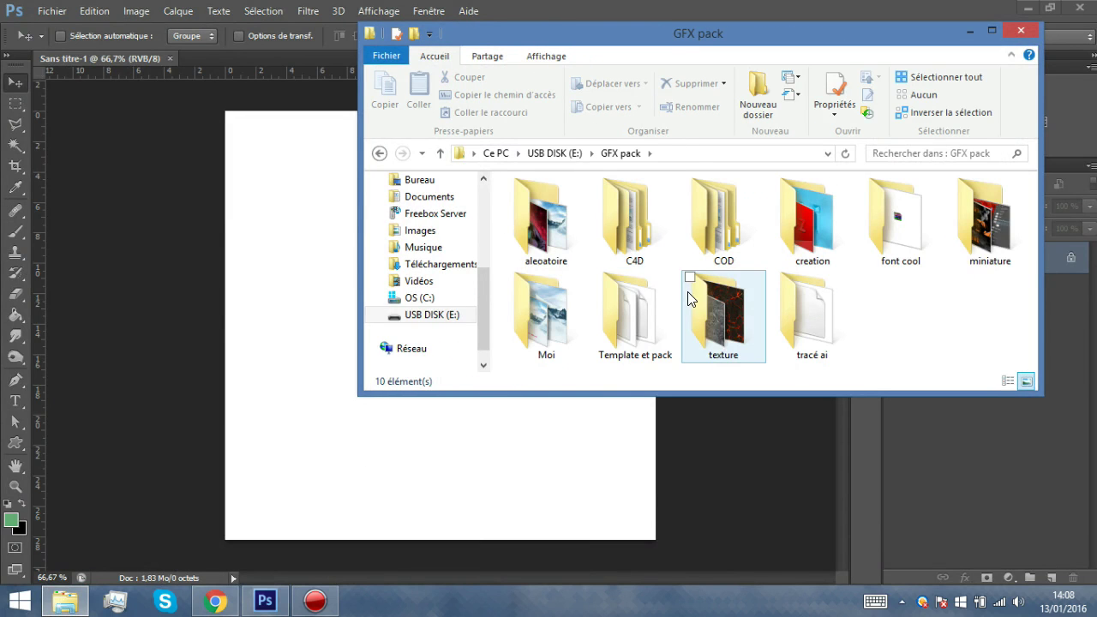
double_click(546, 219)
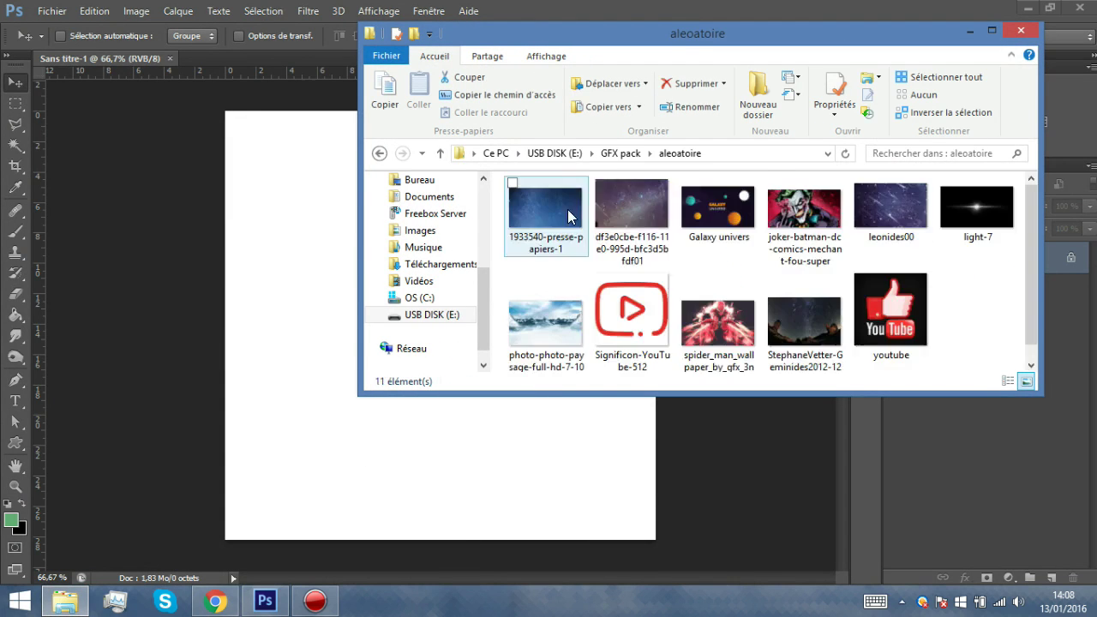
click(380, 154)
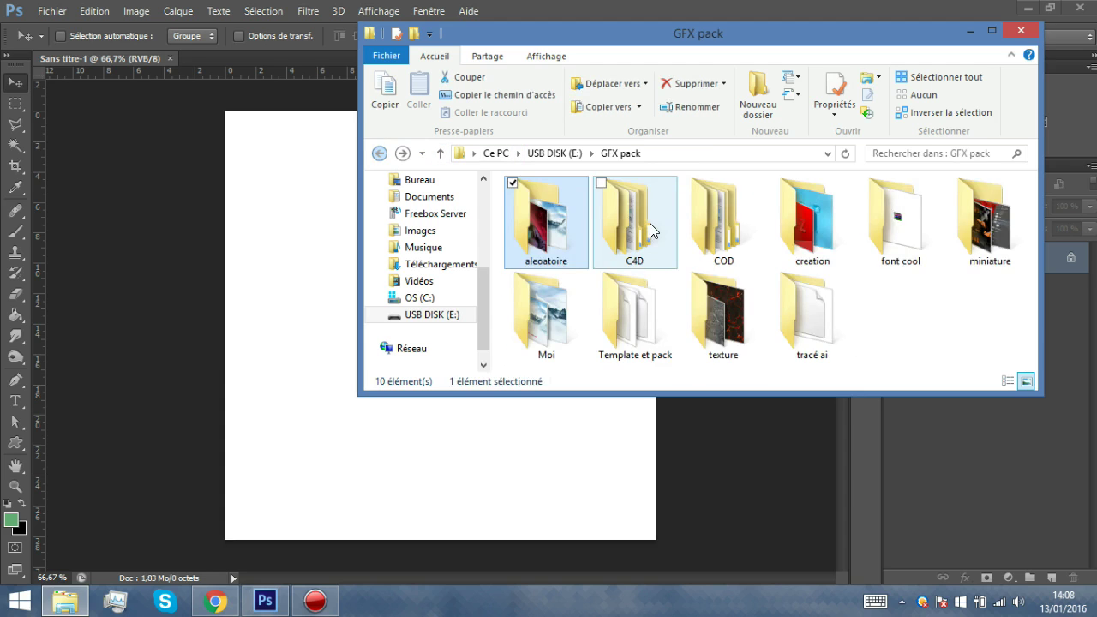
double_click(815, 227)
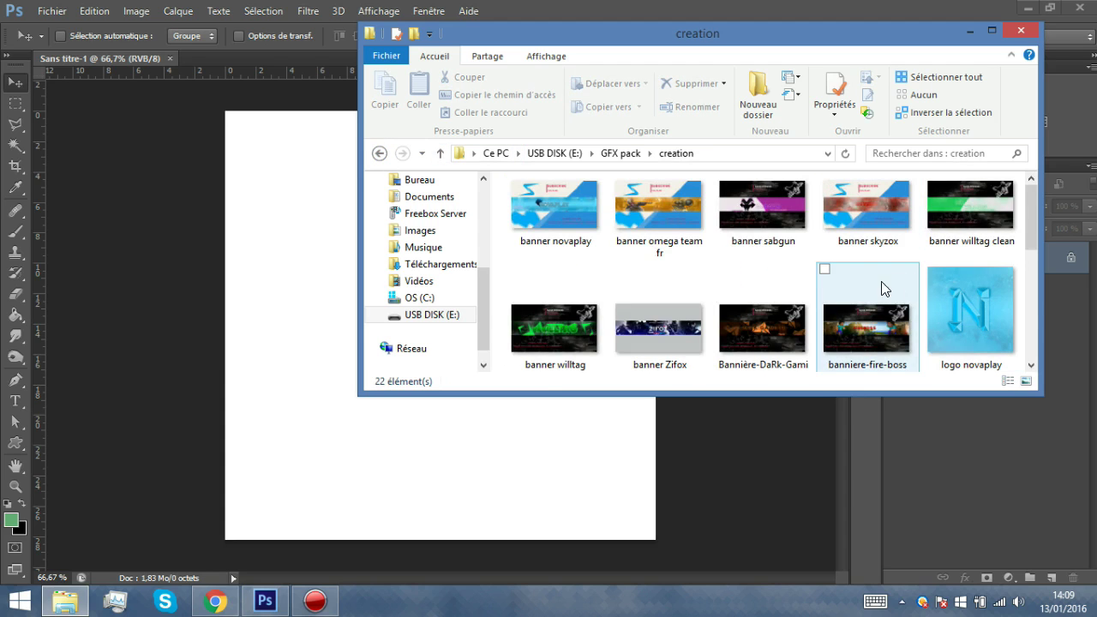
Examine the logo-DaRk-GaminG image up close in the photo viewer and close it
scroll(887, 277, down, 3)
scroll(889, 276, up, 1)
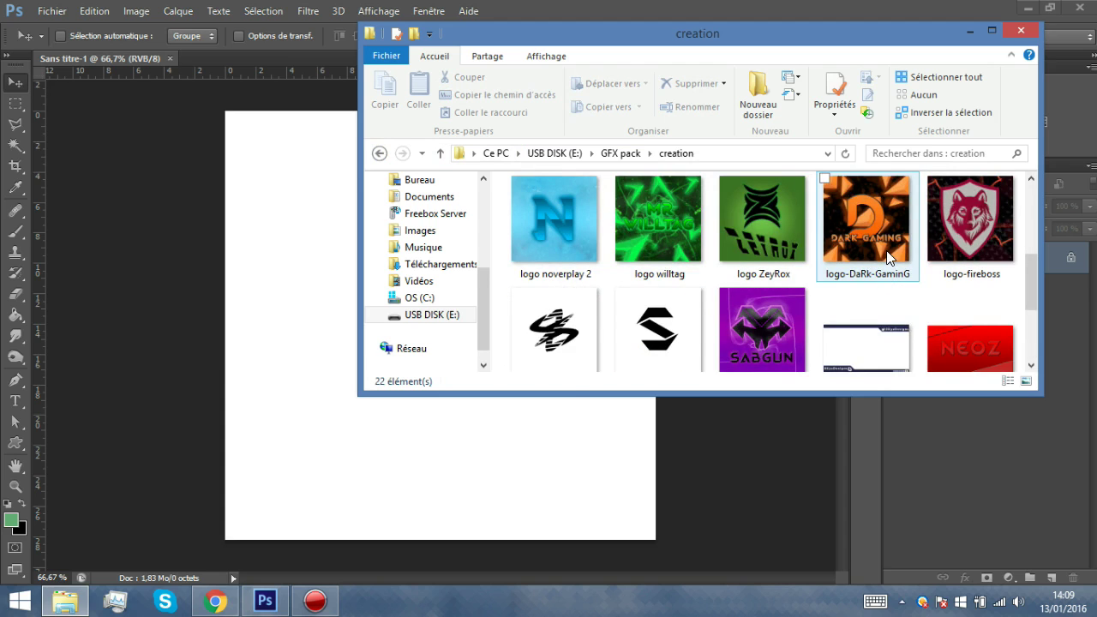
double_click(889, 256)
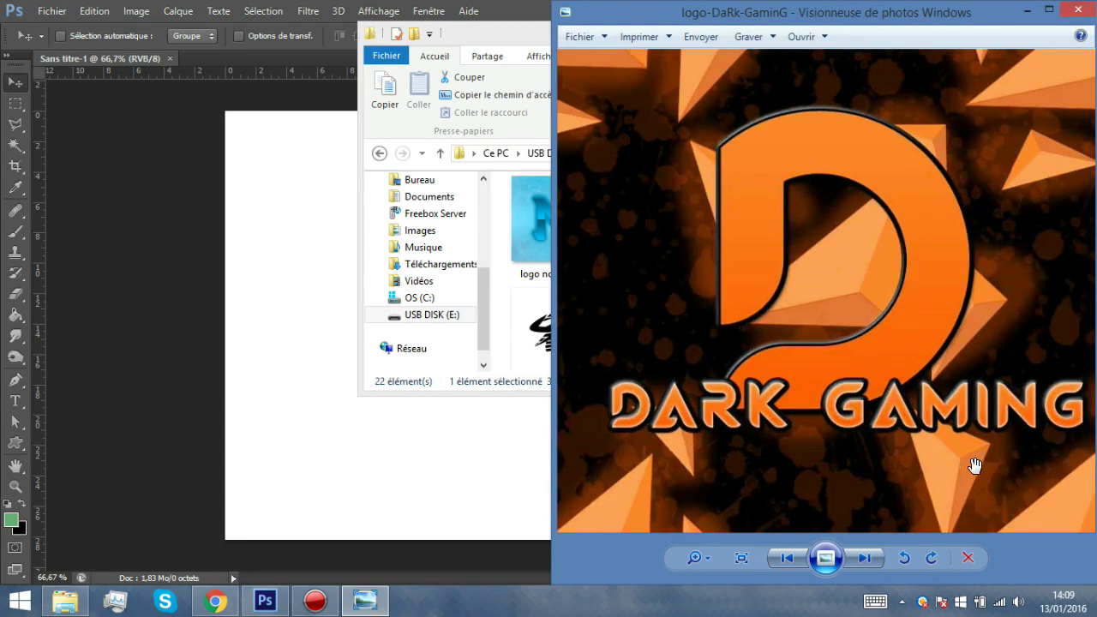
scroll(649, 111, up, 4)
scroll(651, 108, down, 5)
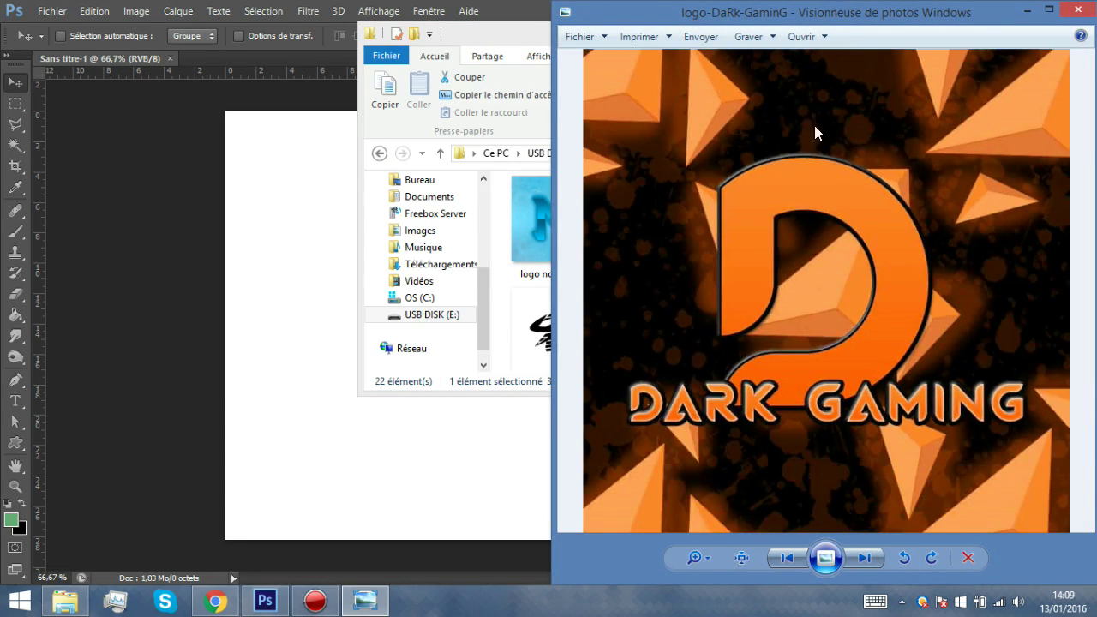
click(1078, 11)
scroll(766, 355, up, 1)
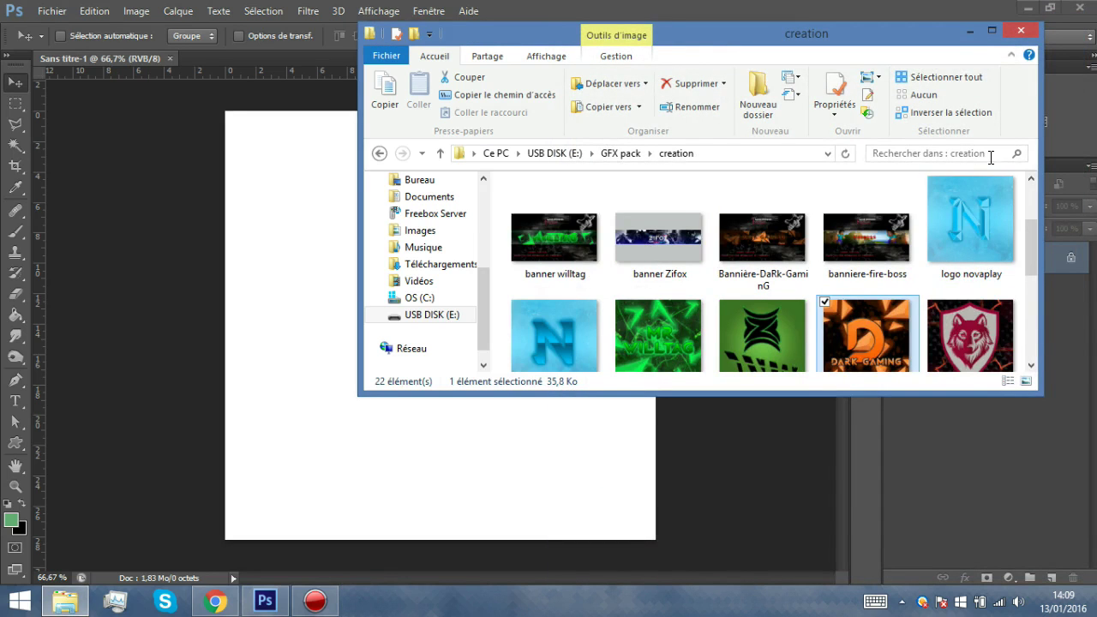
Maximize the folder window and examine the logo noverplay 2 and logo novaplay images in the photo viewer
click(986, 30)
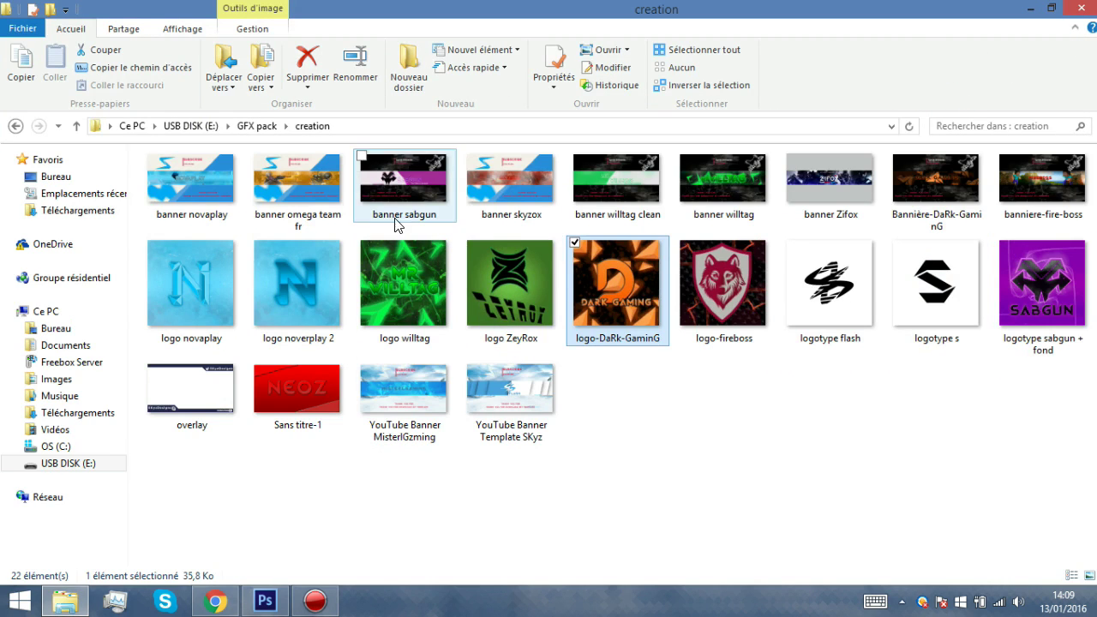
click(334, 270)
double_click(334, 264)
click(787, 558)
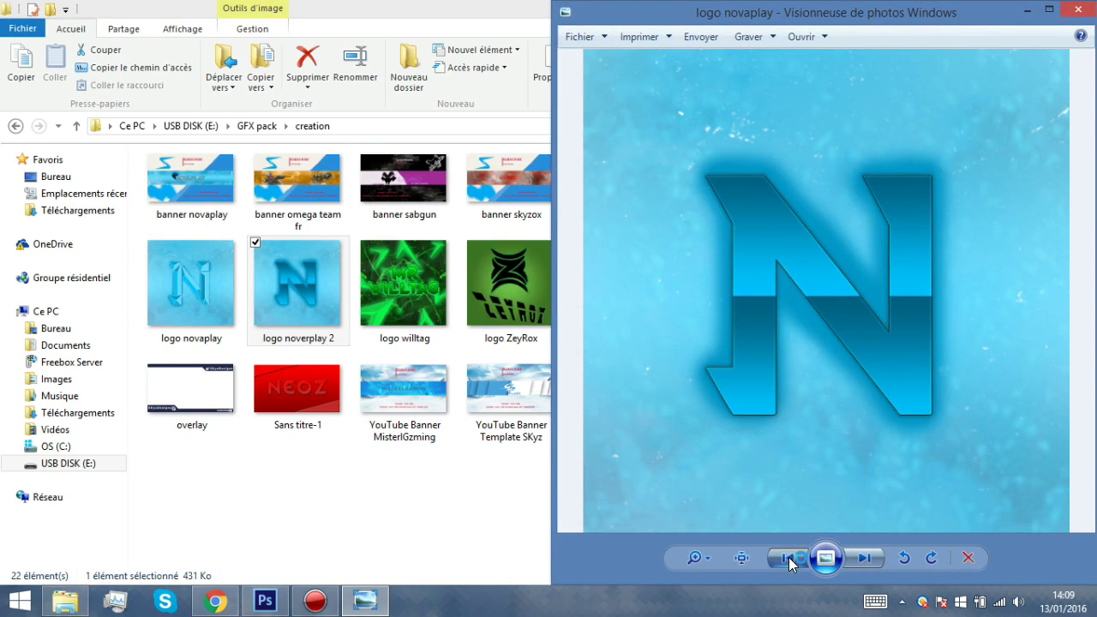
scroll(831, 238, up, 5)
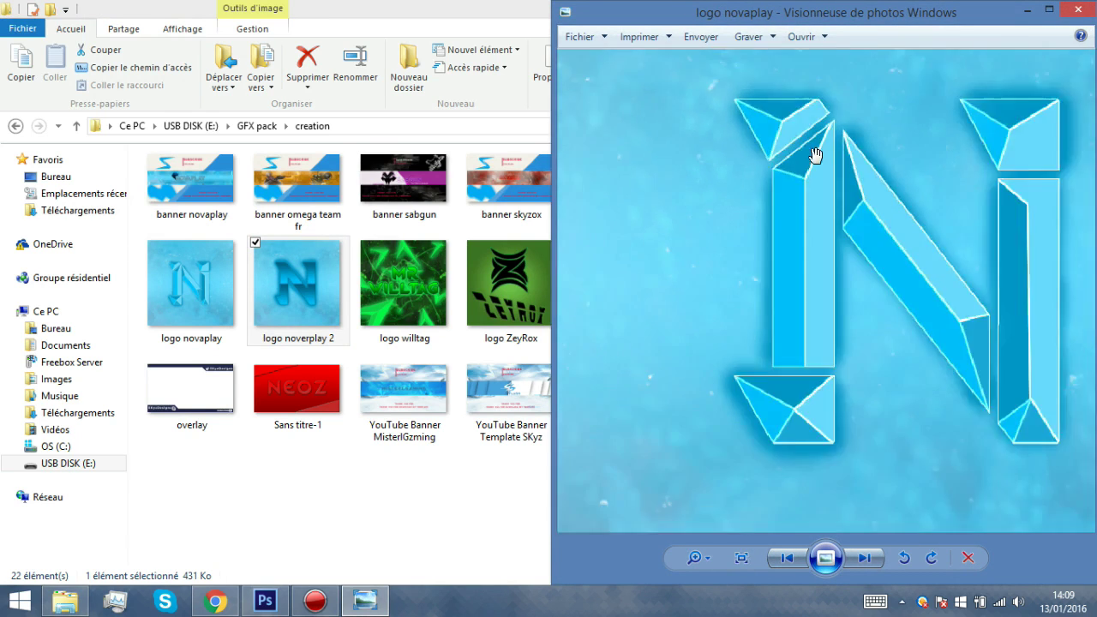
scroll(801, 240, down, 5)
click(1078, 11)
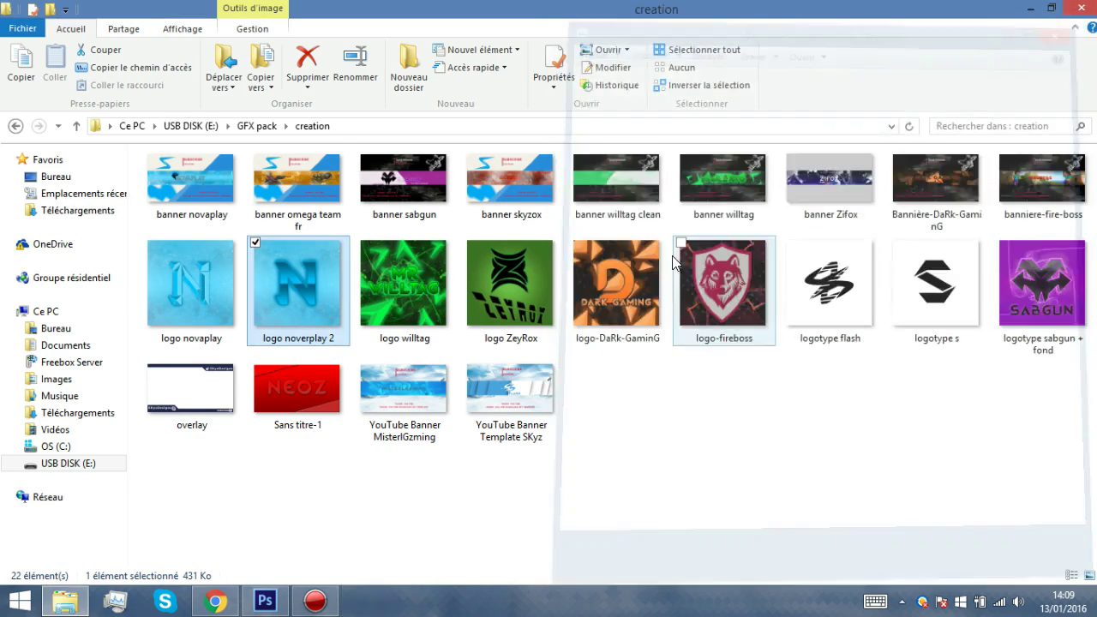
View the logo willtag and banner willtag images one after the other, closing each one
double_click(390, 297)
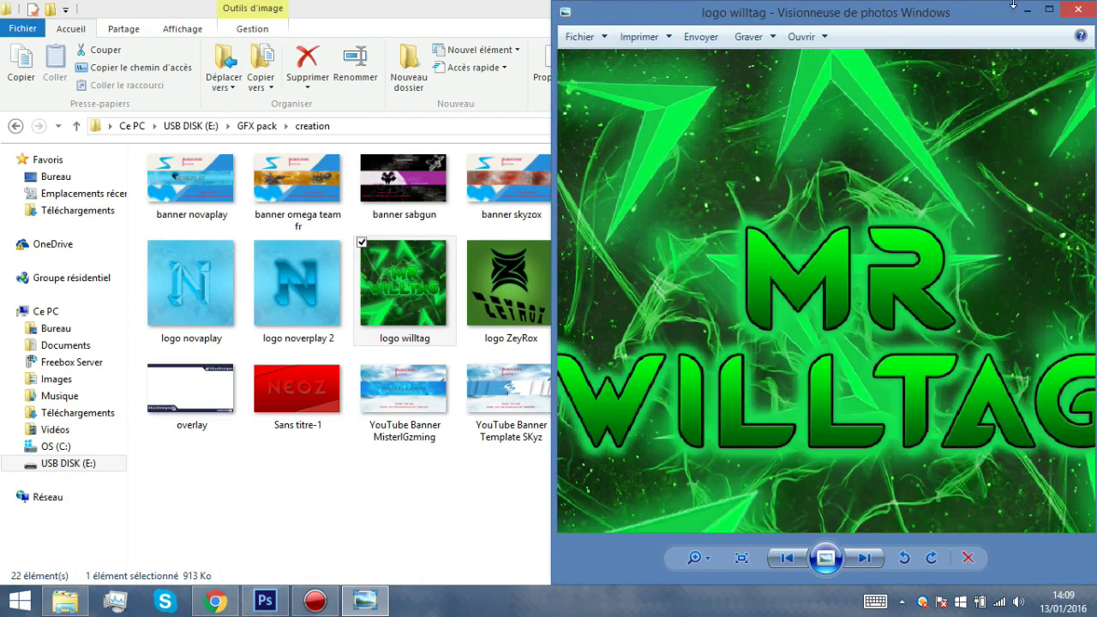
click(1072, 8)
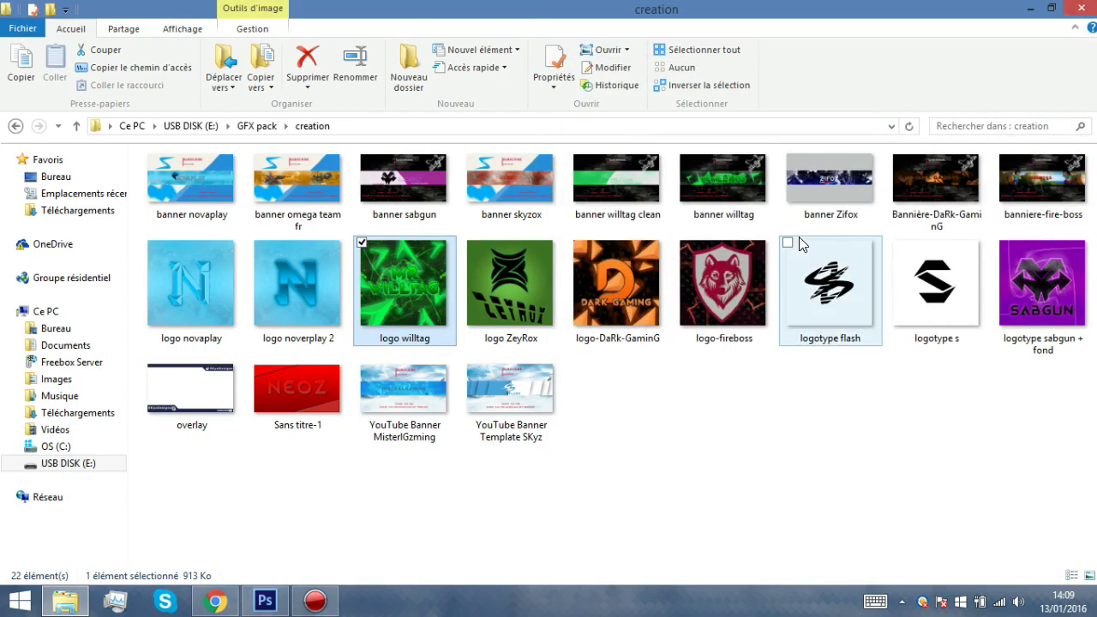
click(745, 198)
double_click(745, 202)
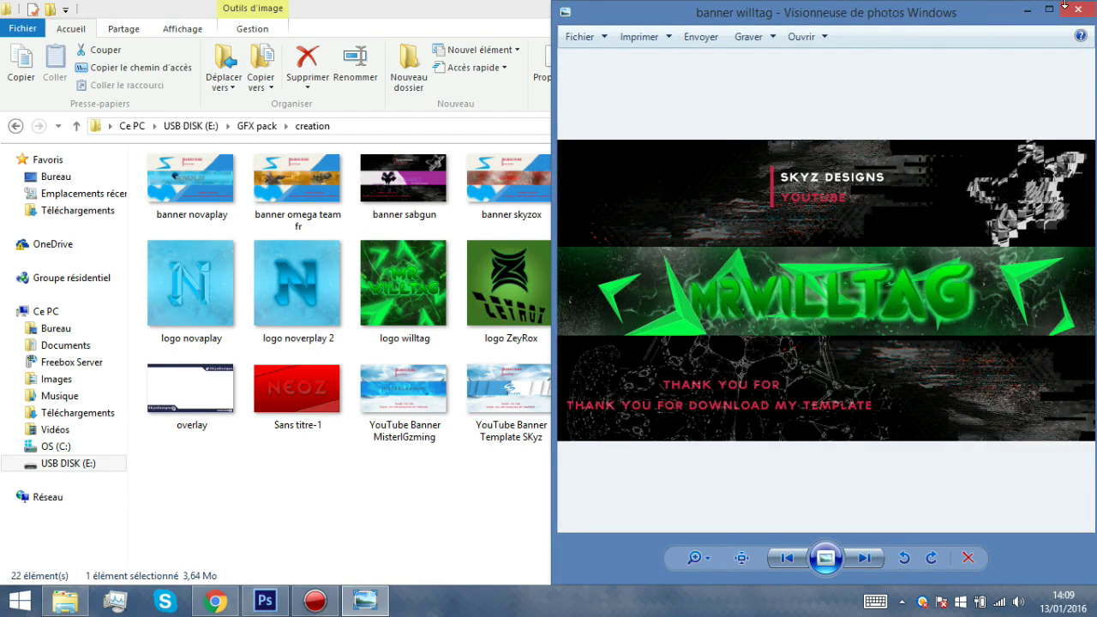
click(1066, 12)
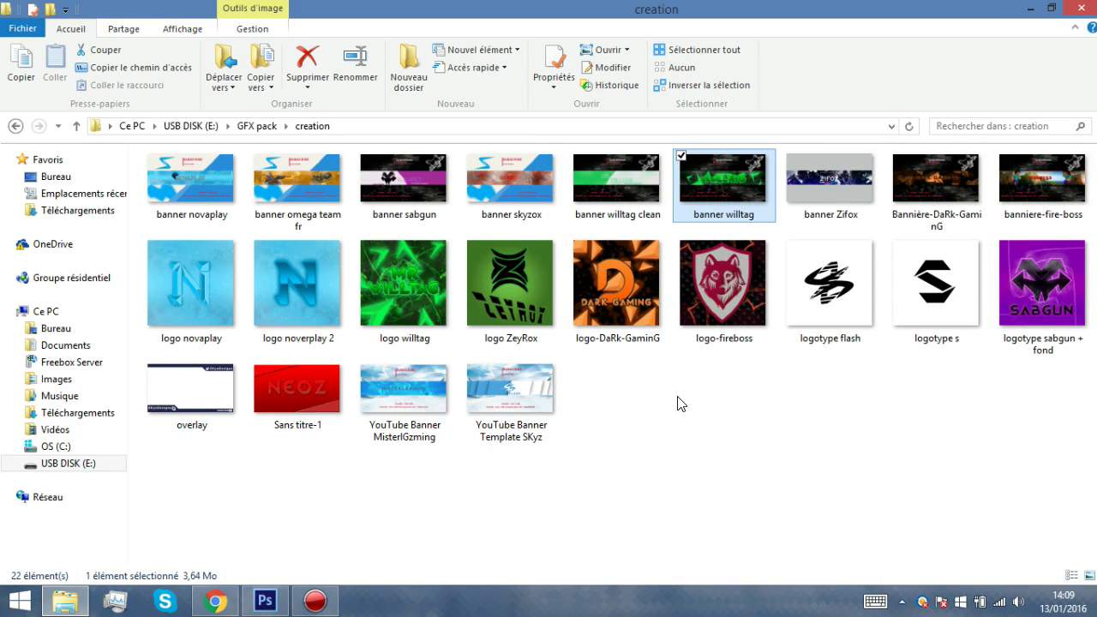
Examine the YouTube Banner MisterlGzming image up close, close it and return to Photoshop
click(367, 396)
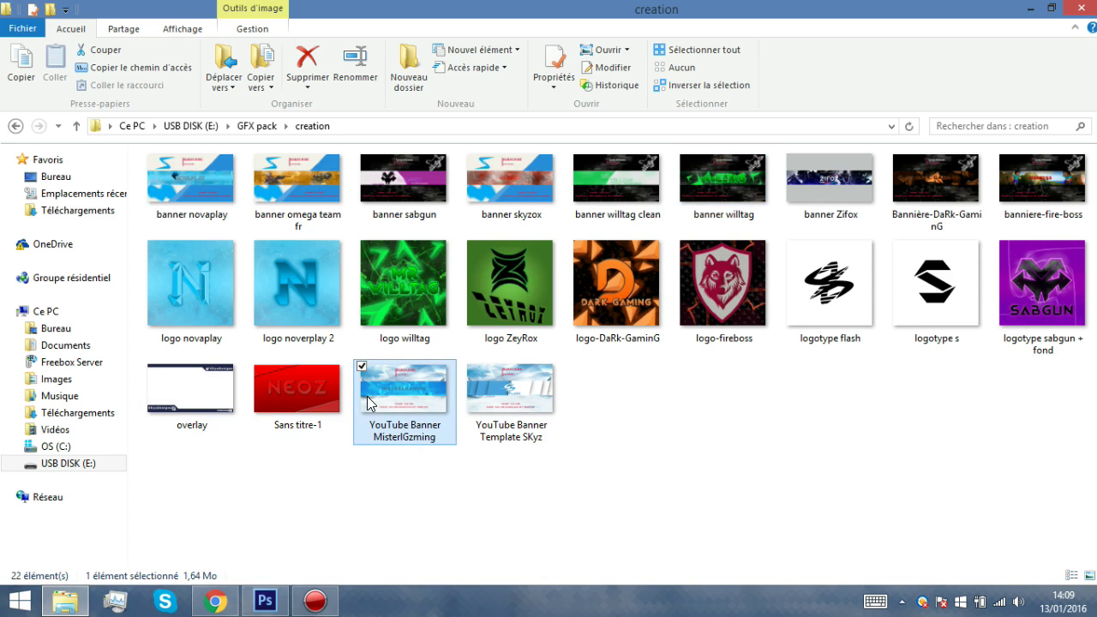
double_click(367, 396)
scroll(907, 269, up, 3)
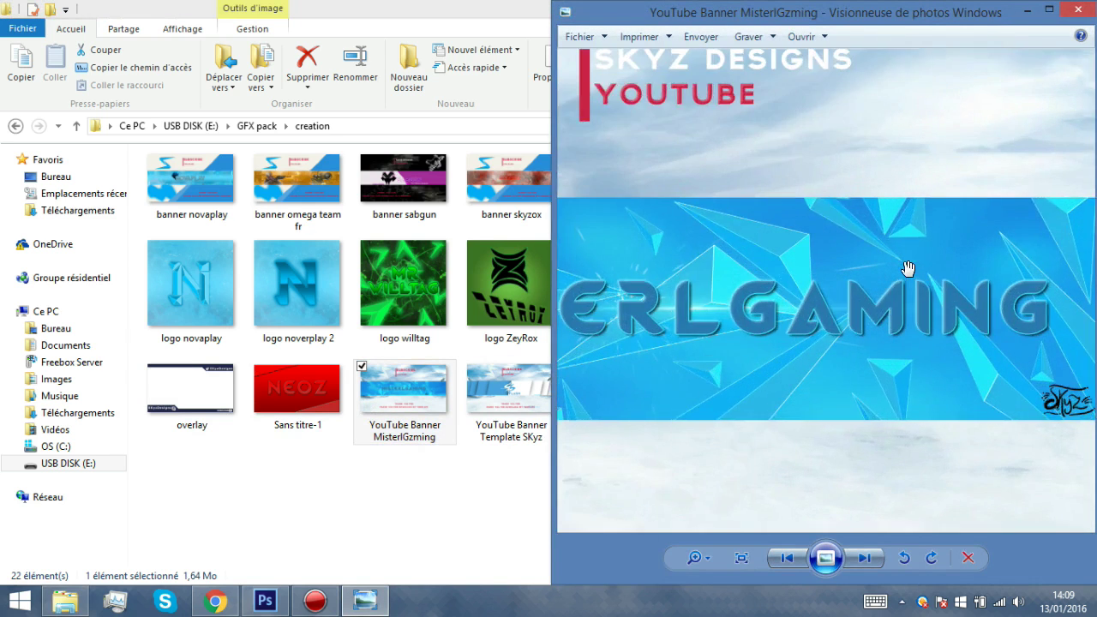
scroll(908, 269, down, 4)
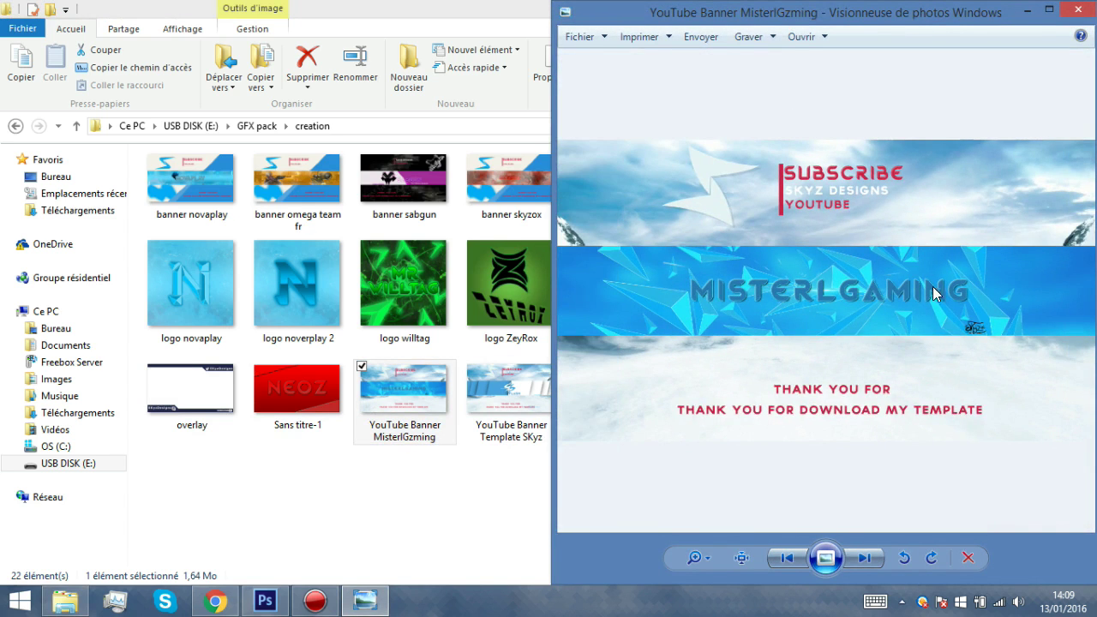
click(1074, 7)
key(alt+Tab)
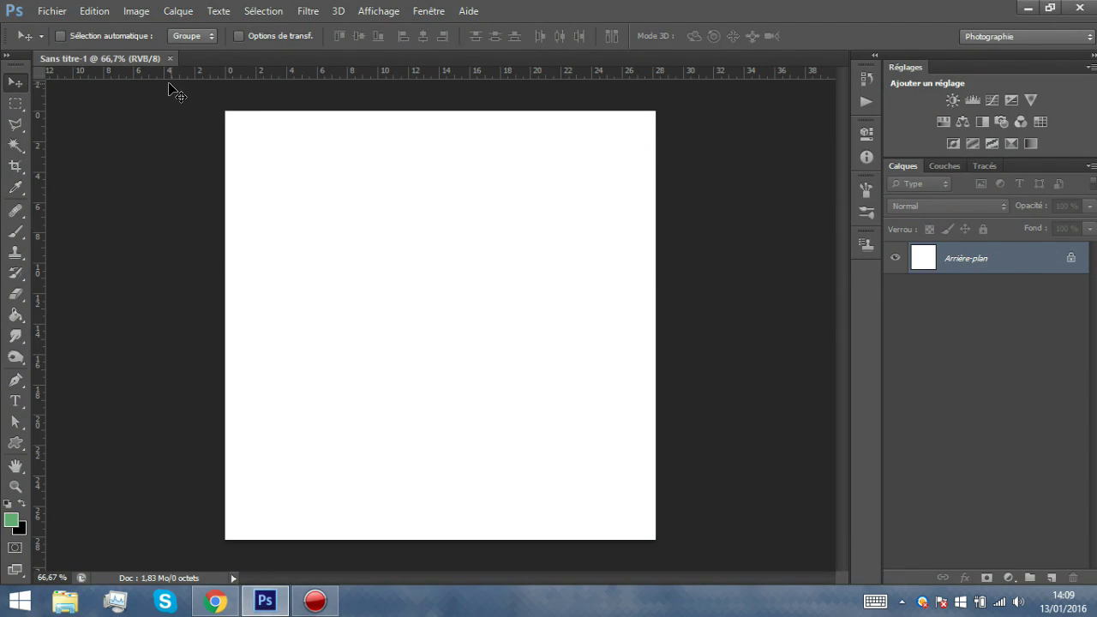
Add an empty layer and convert the locked background into a regular layer with the default settings
click(52, 12)
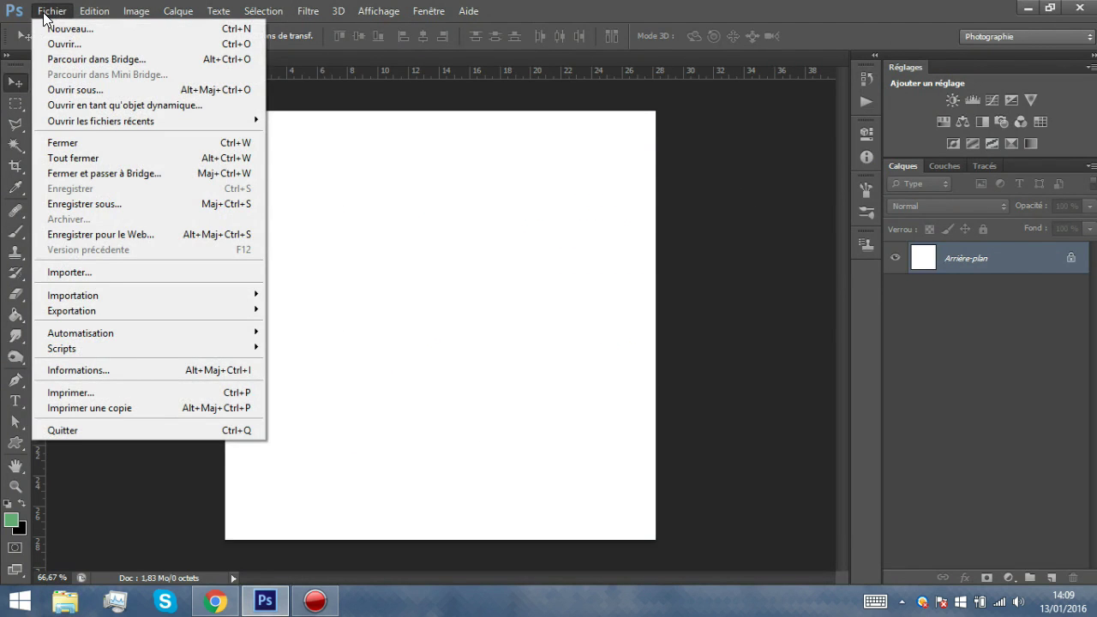
click(45, 15)
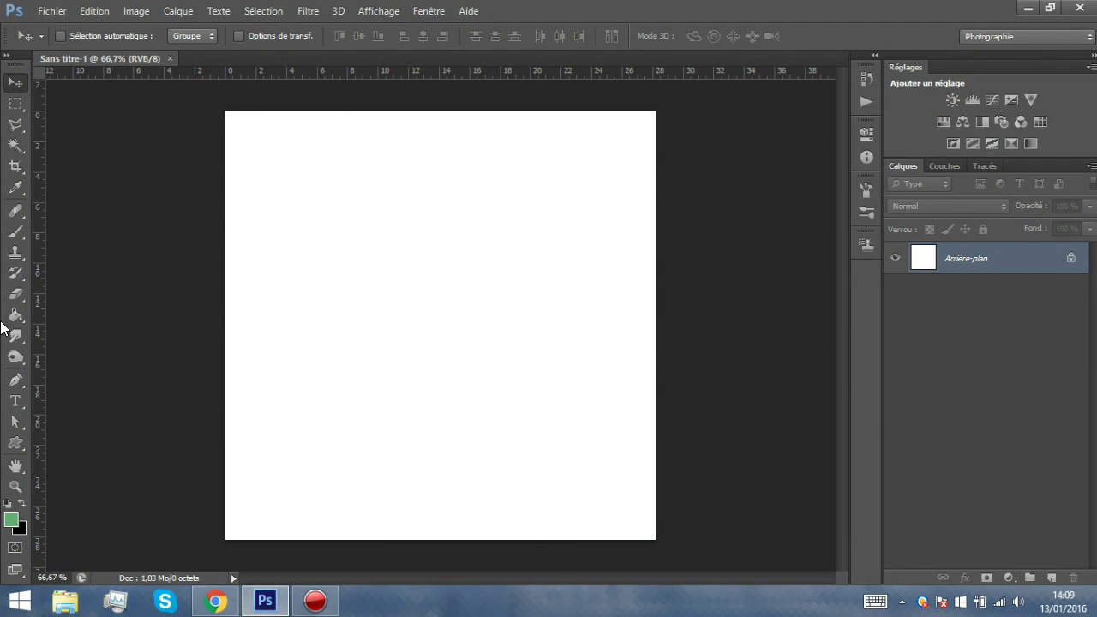
click(1052, 573)
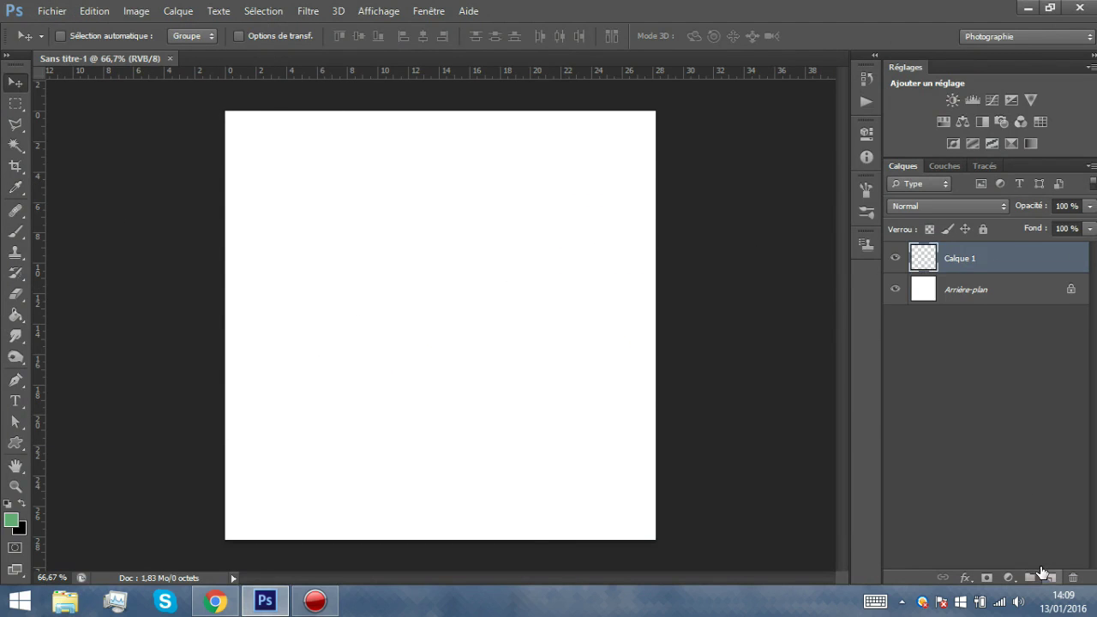
click(979, 289)
double_click(987, 292)
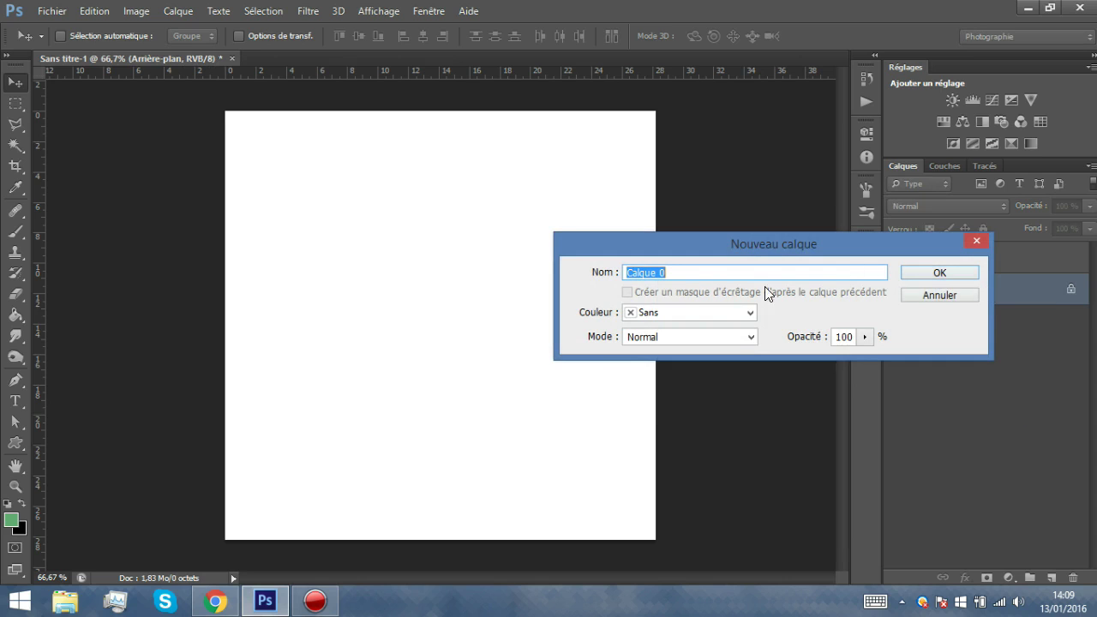
click(714, 313)
click(713, 312)
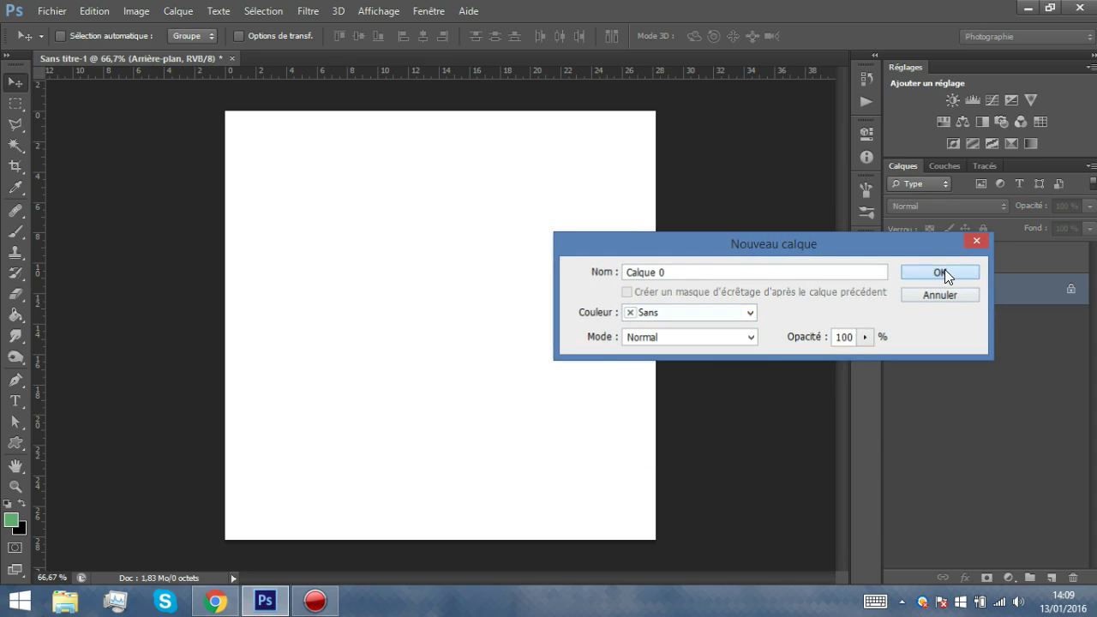
click(941, 271)
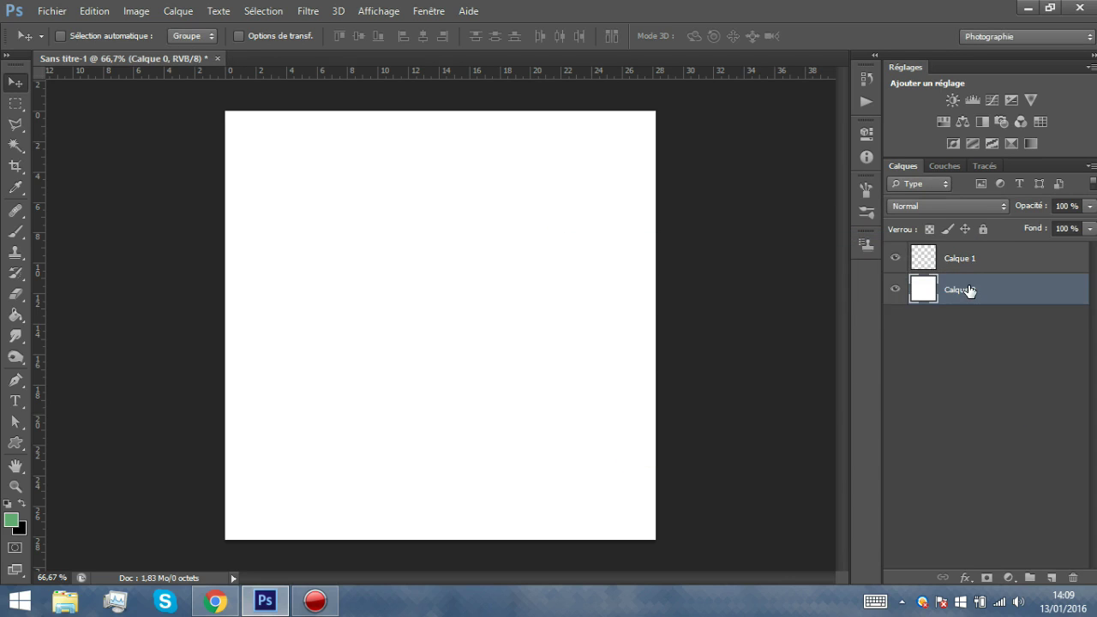
Close the untitled document without saving and create a new 800 × 800 pixel document named "Logo MisterLGaming" with a white background
click(214, 52)
click(537, 240)
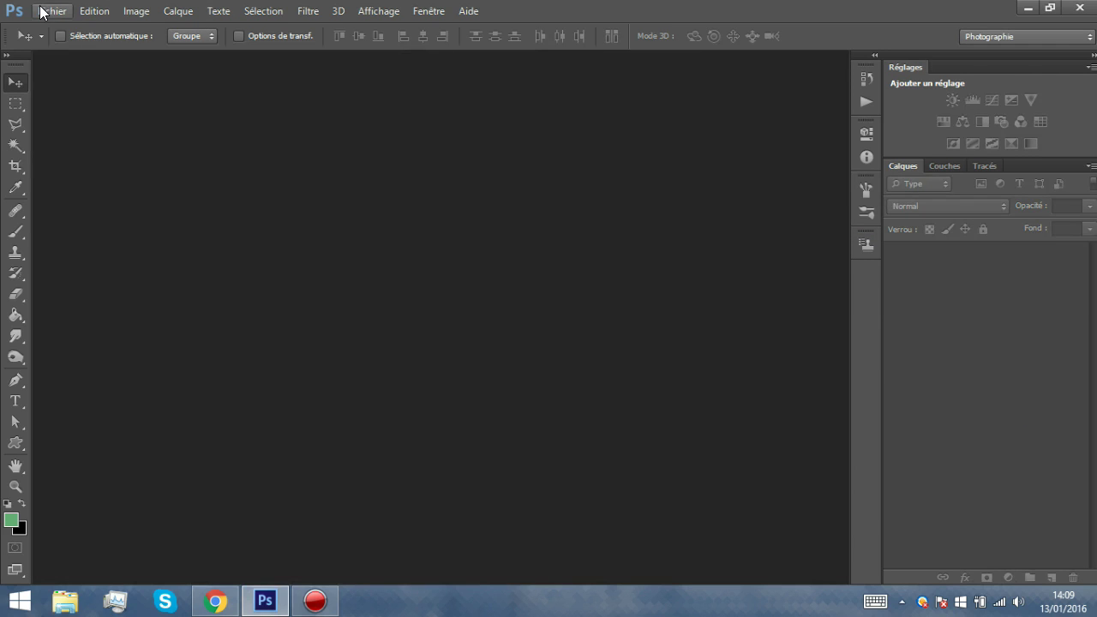
click(42, 12)
click(67, 31)
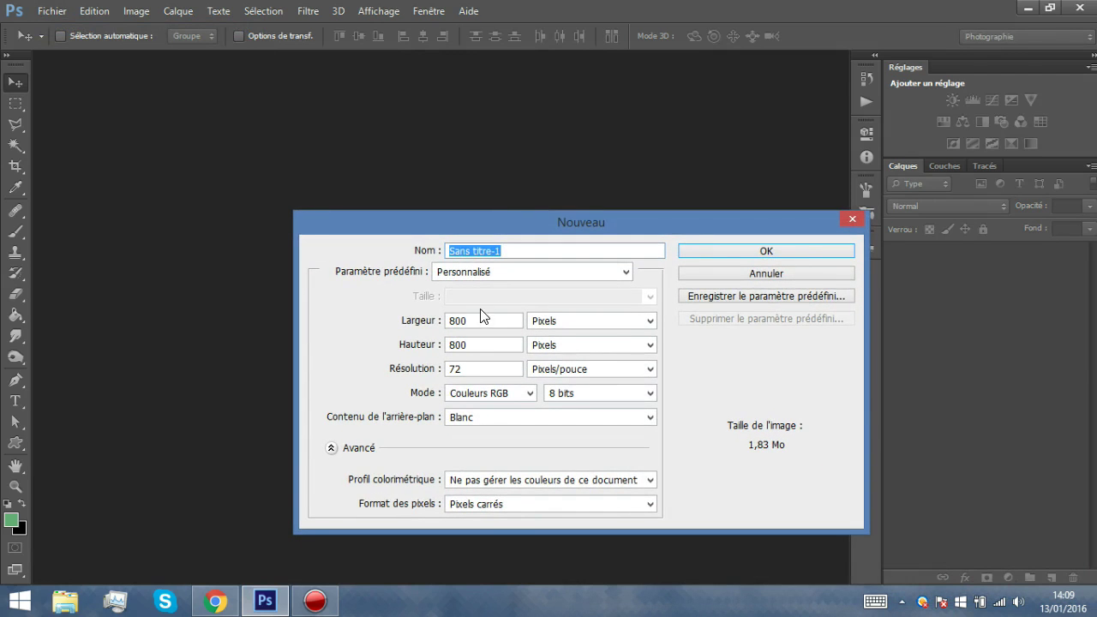
double_click(454, 320)
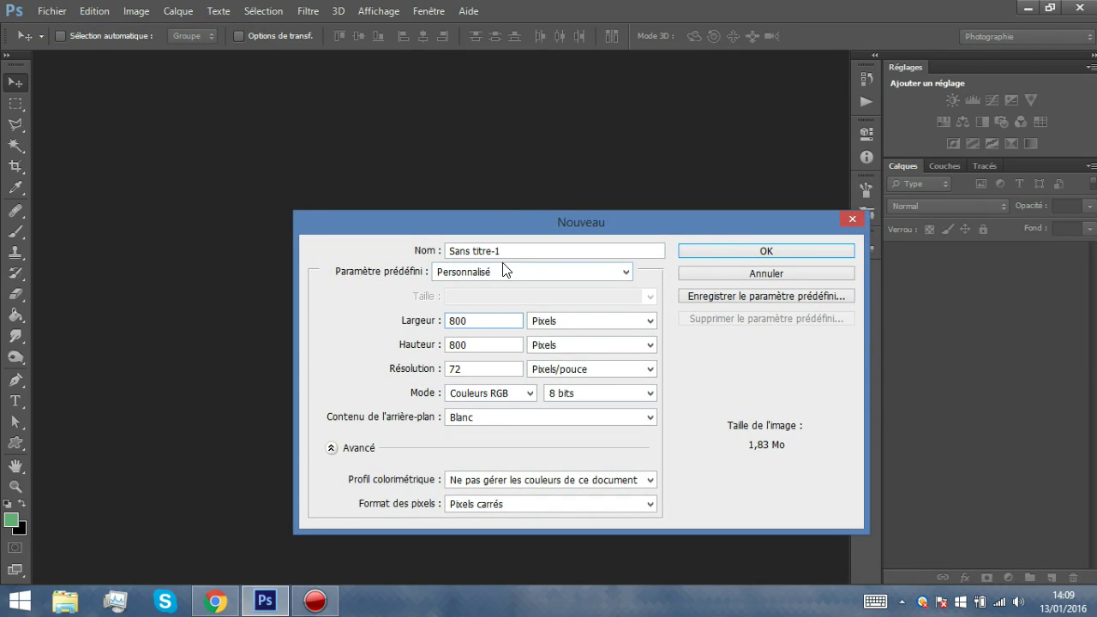
drag(512, 250, 394, 244)
text(Logo MisterL)
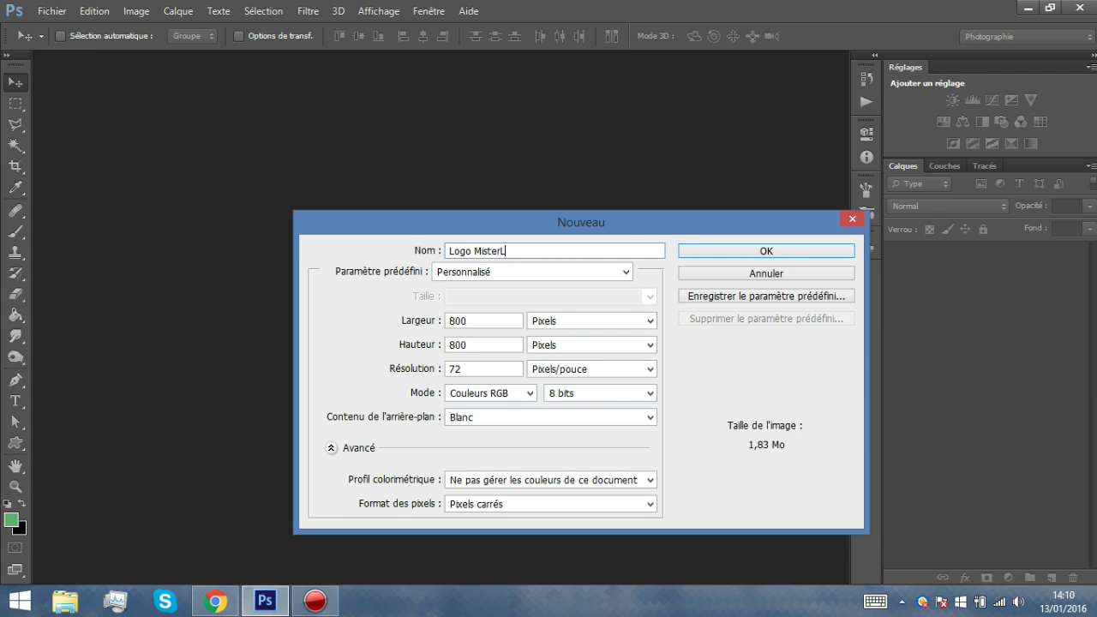
text(g)
key(Return)
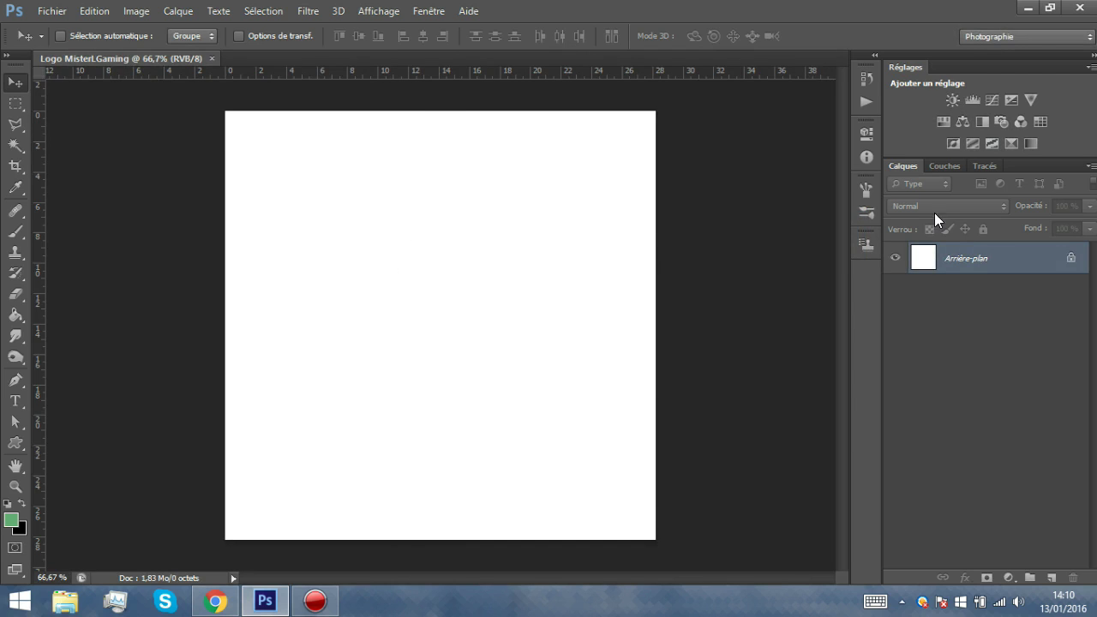
Convert the locked background into a regular layer with the default settings and give it a gradient overlay
double_click(1047, 262)
click(943, 272)
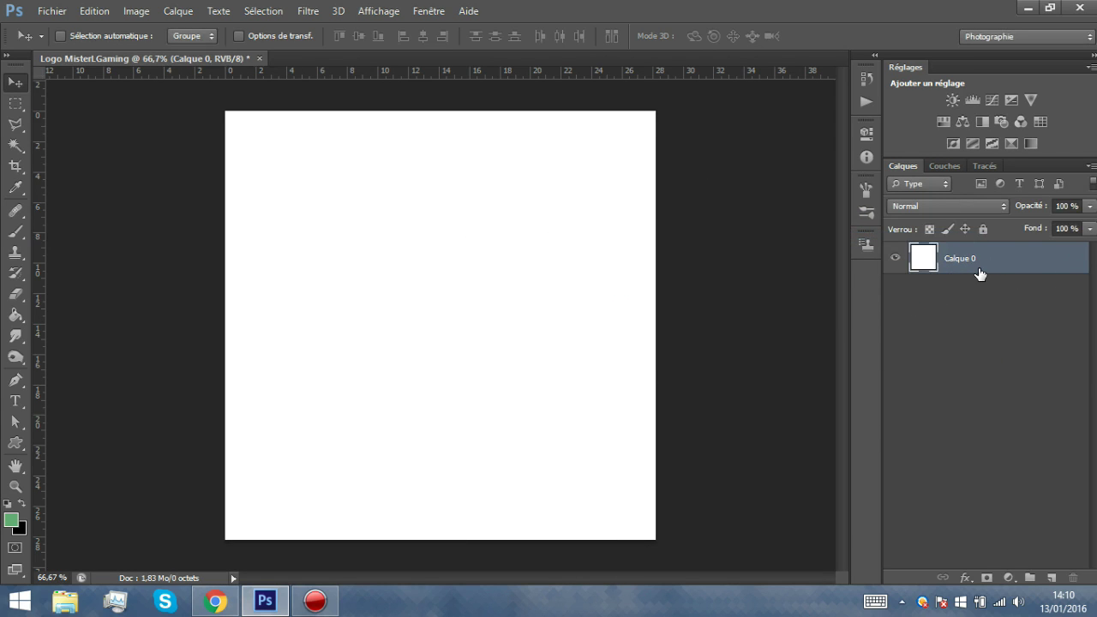
double_click(1015, 268)
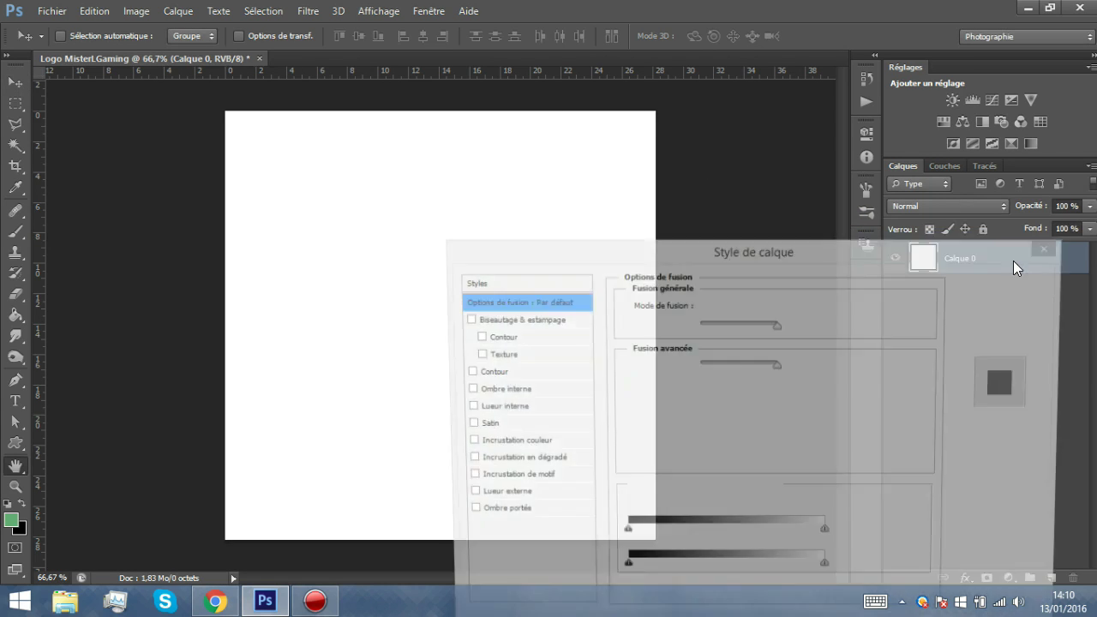
click(523, 461)
drag(694, 256, 933, 166)
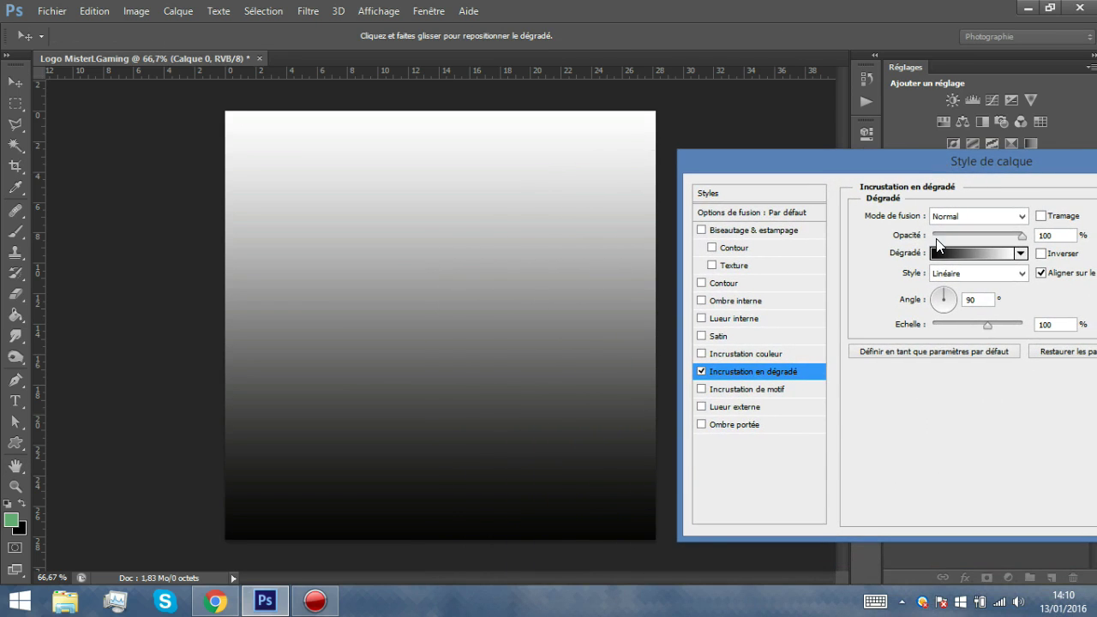
Set the gradient overlay to the Radial style with reversed colours, centred on the canvas
click(951, 272)
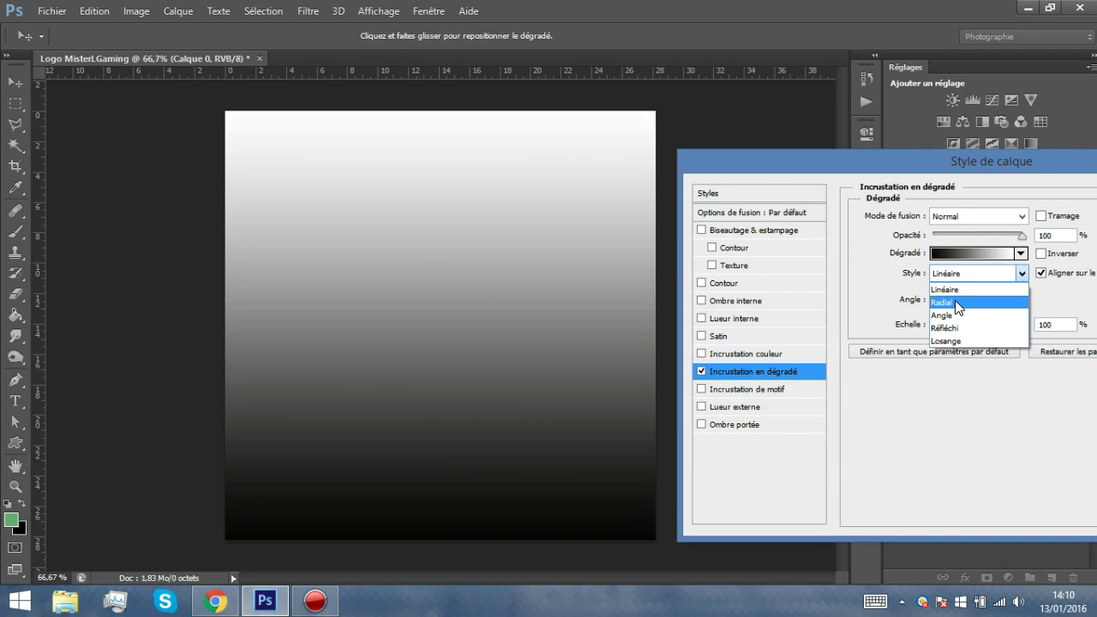
click(954, 297)
drag(919, 168, 865, 121)
mouse_move(455, 298)
mouse_down()
mouse_move(455, 326)
mouse_move(460, 305)
mouse_up()
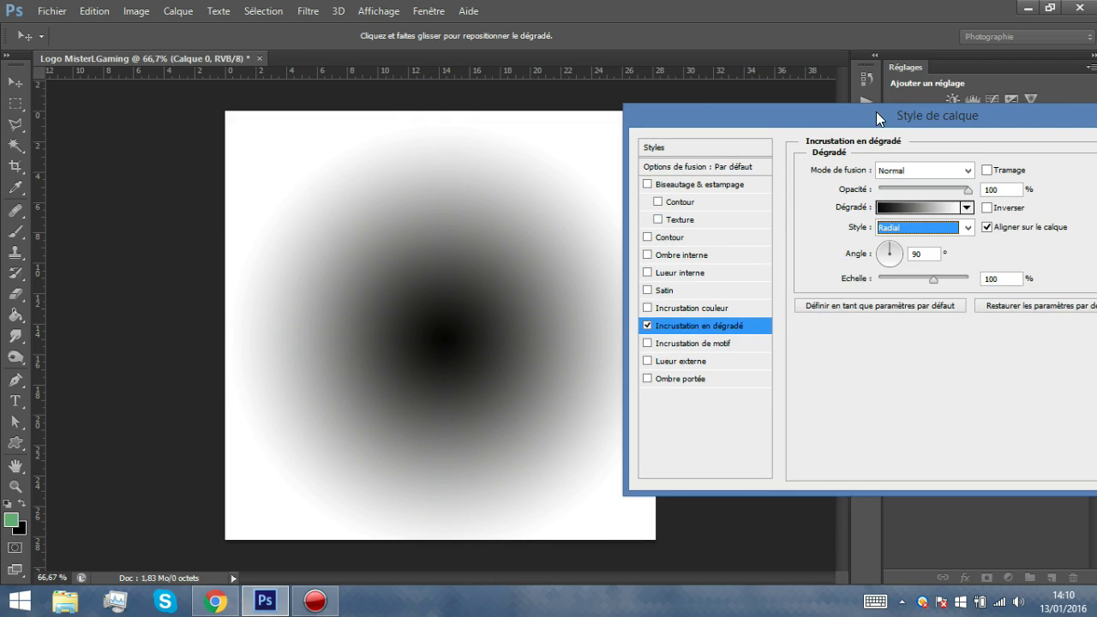
drag(876, 112, 1043, 92)
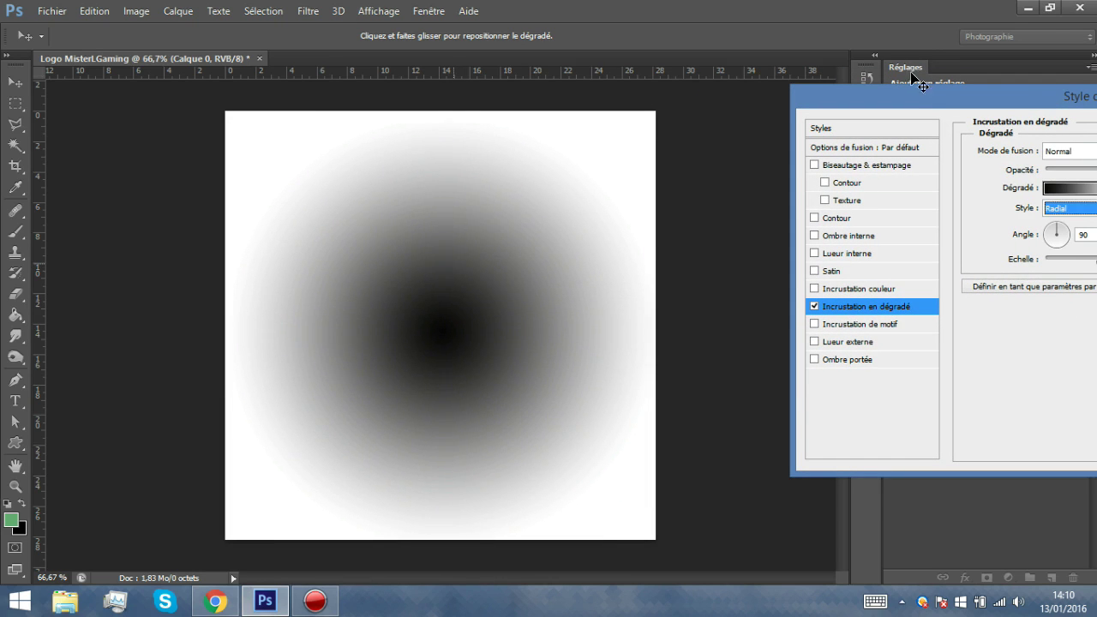
drag(922, 86, 424, 91)
click(654, 191)
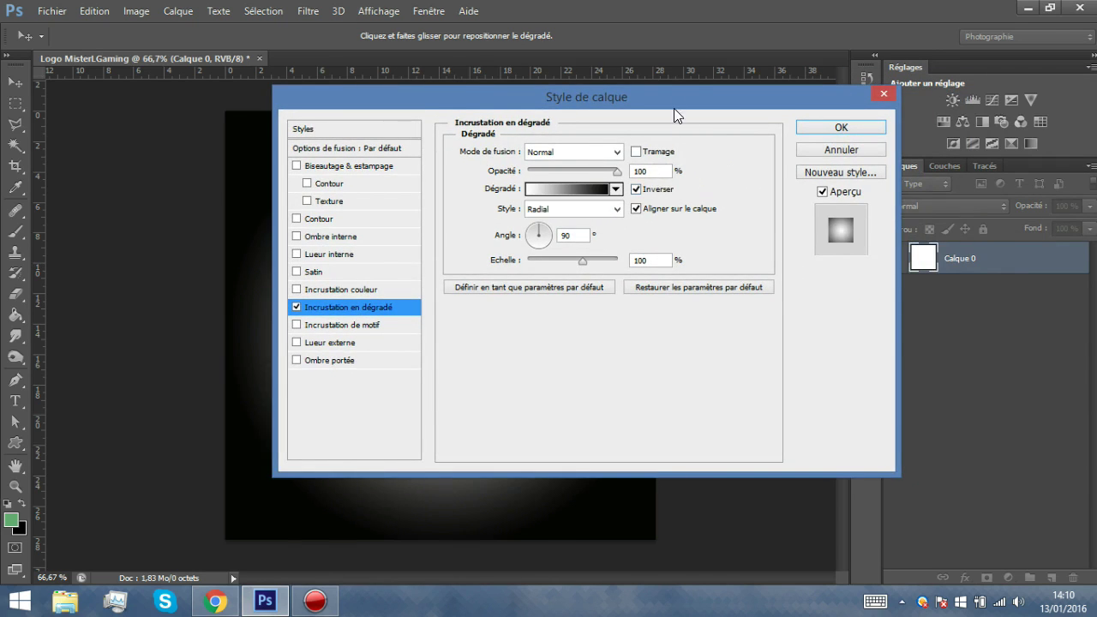
Open the overlay's gradient for editing and bring up the flatuicolors.com palette in Chrome
drag(671, 97, 1014, 124)
click(900, 218)
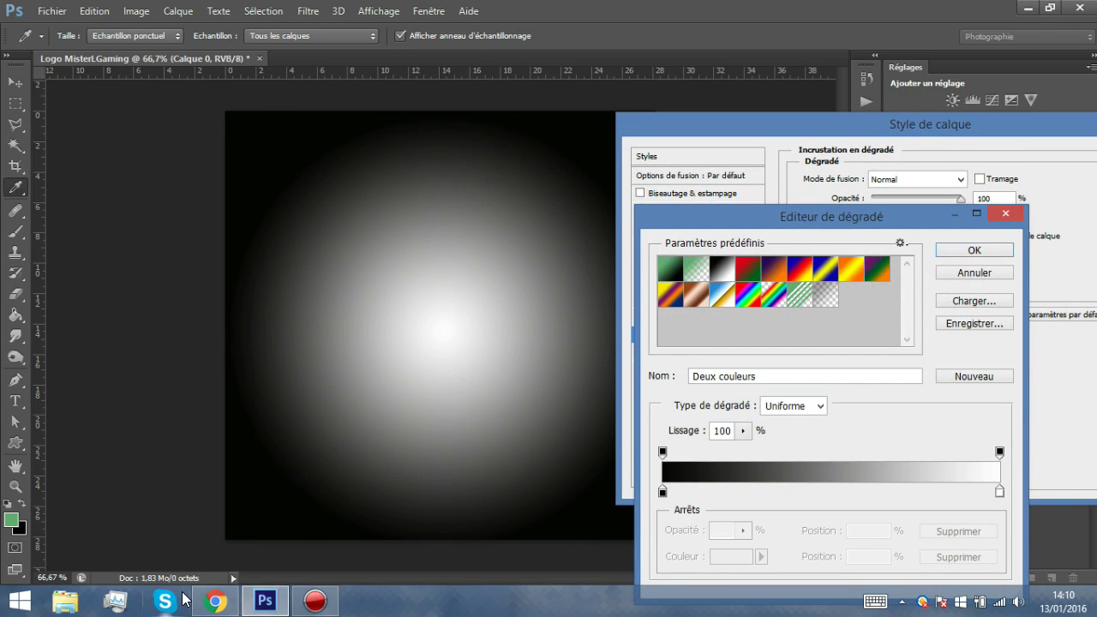
click(215, 601)
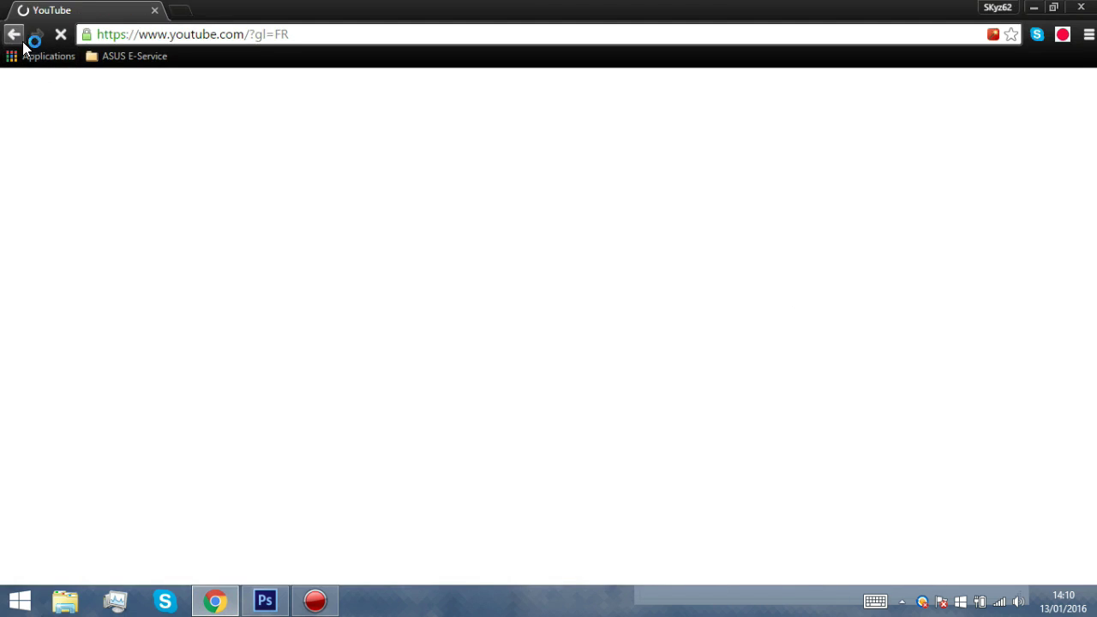
click(12, 34)
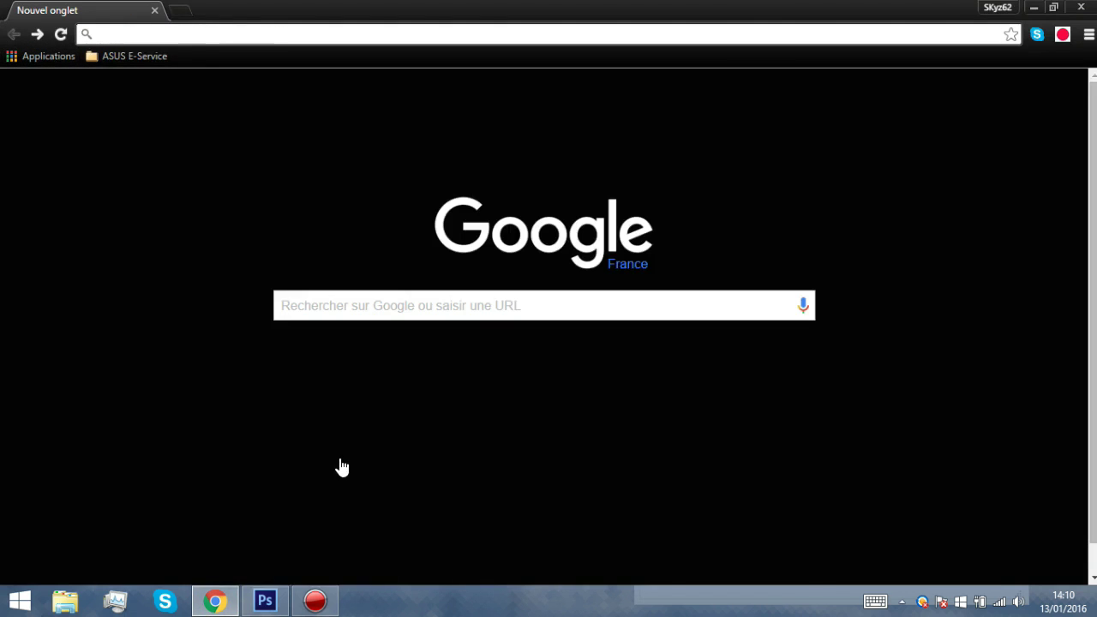
click(720, 439)
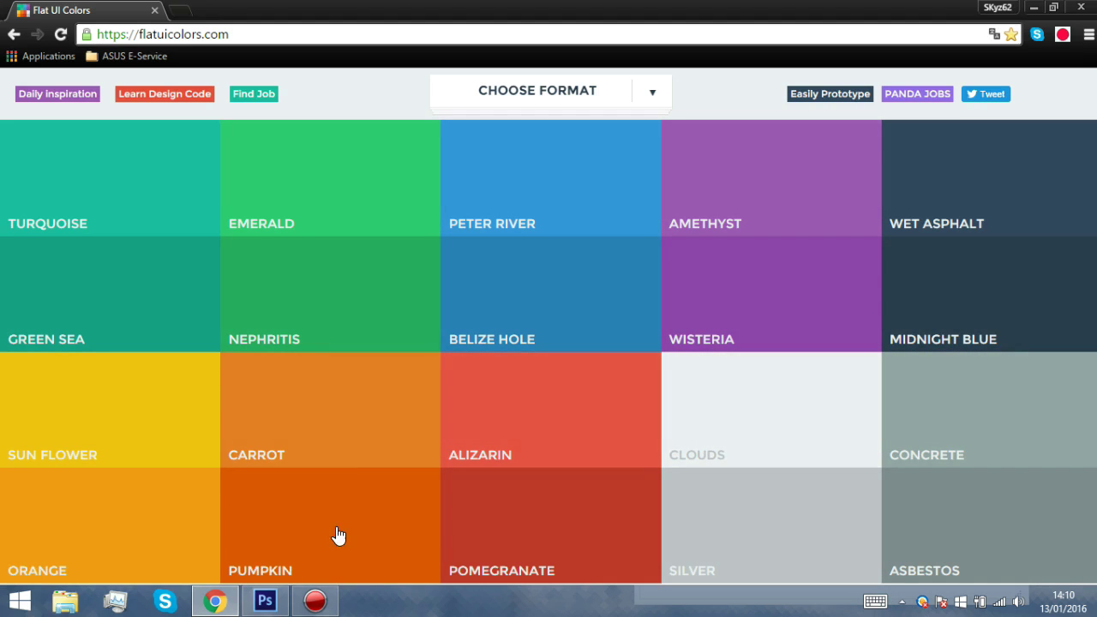
drag(246, 33, 148, 34)
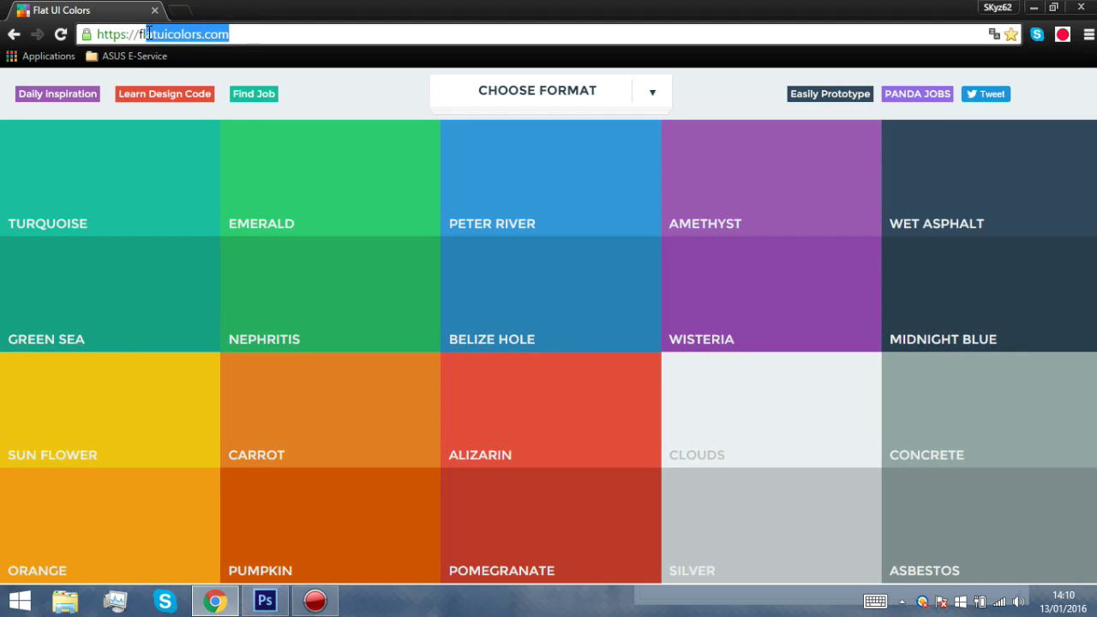
click(247, 105)
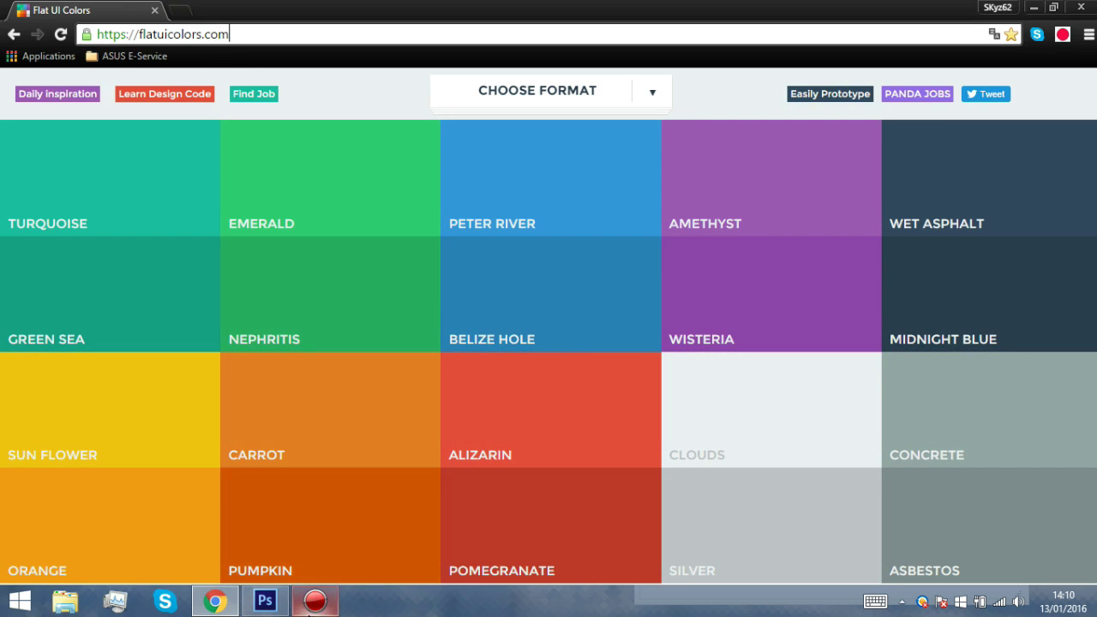
click(277, 610)
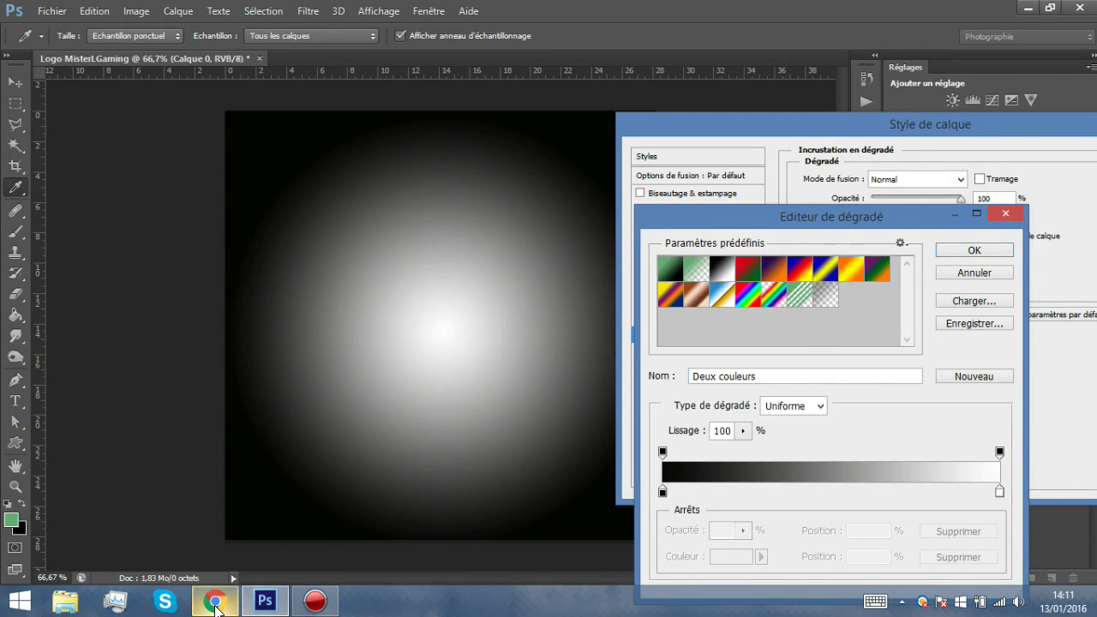
click(215, 601)
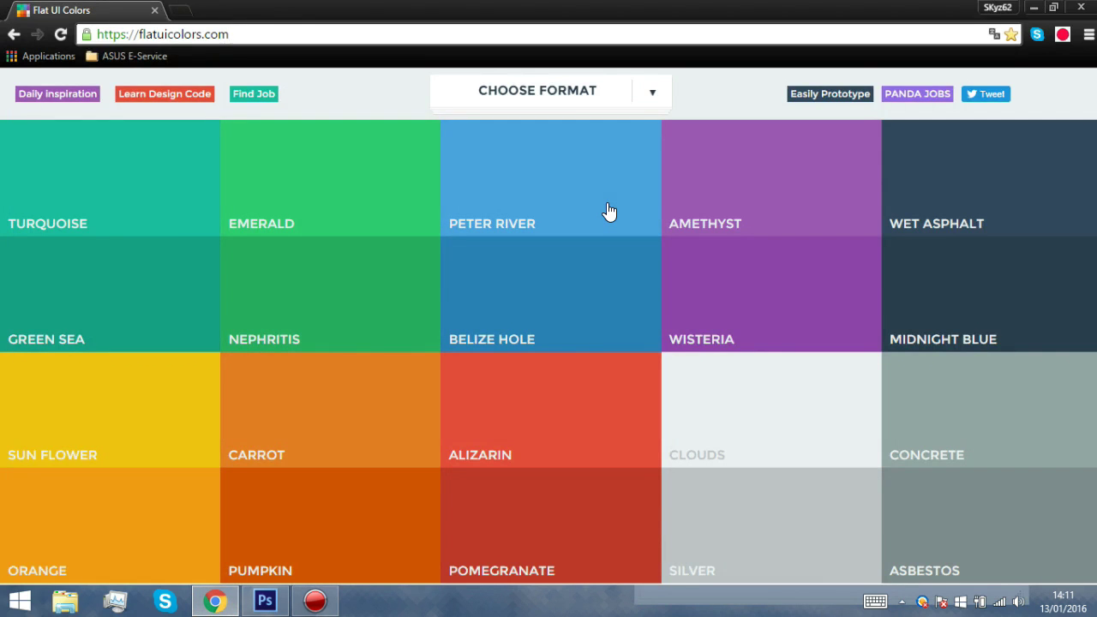
Copy the Belize Hole colour and enter #2980b9 for the gradient's black stop in Photoshop, limited to web-only colours
click(583, 294)
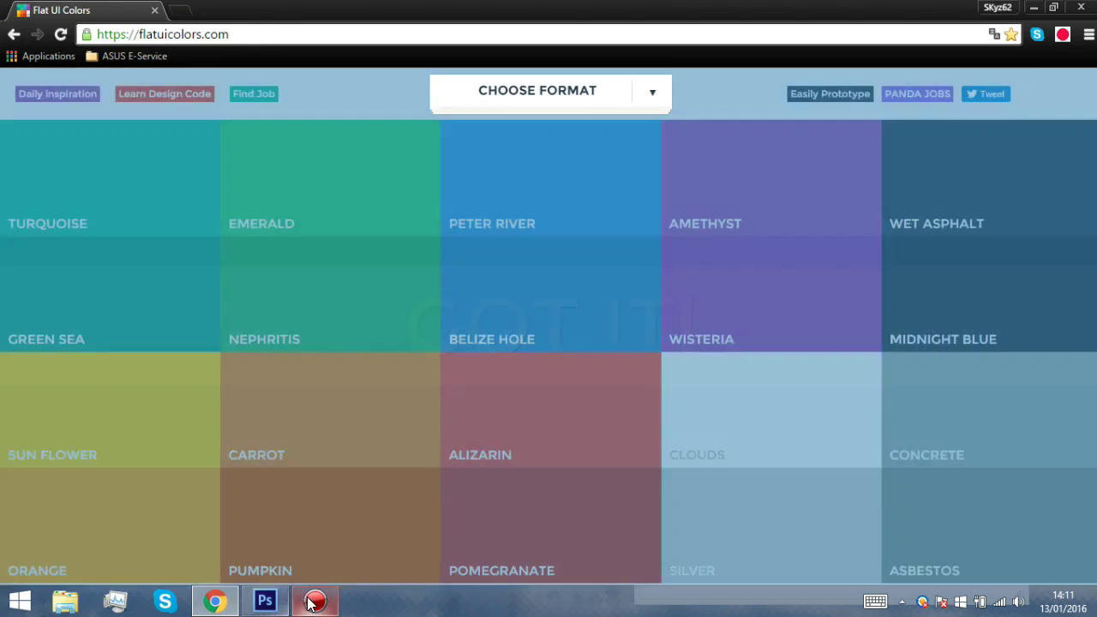
click(314, 601)
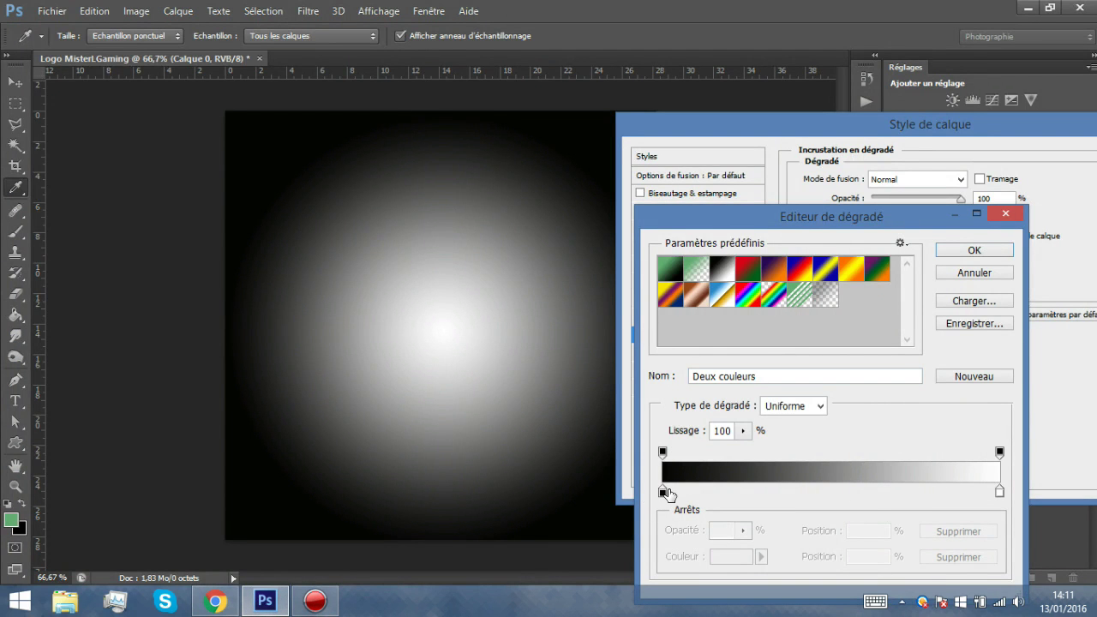
double_click(662, 494)
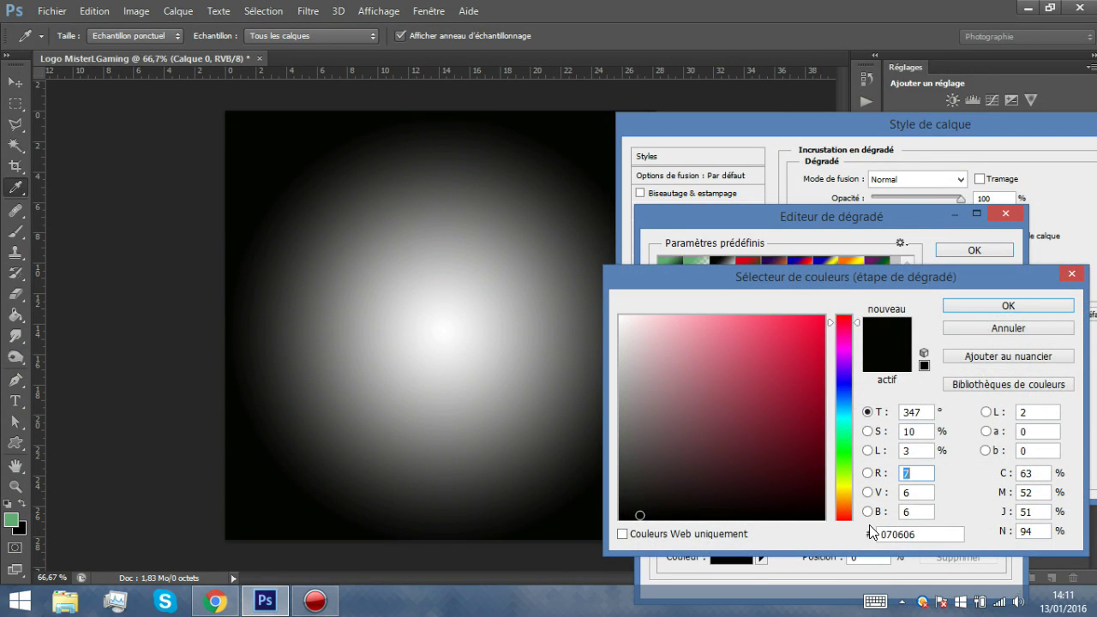
double_click(915, 534)
key(BackSpace)
text(#2980b9)
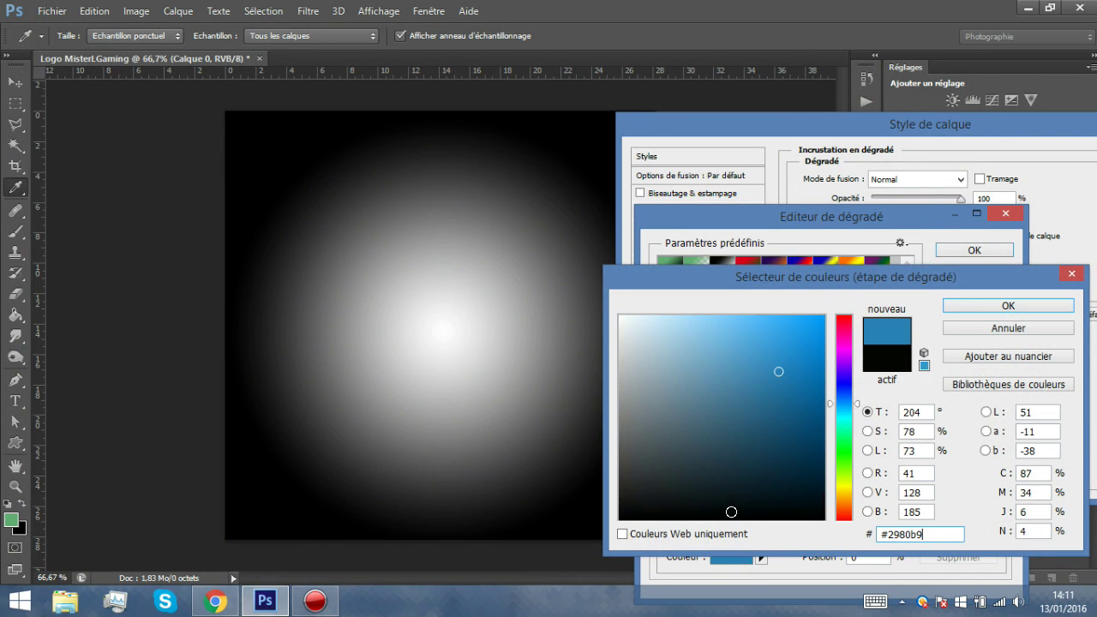
click(680, 535)
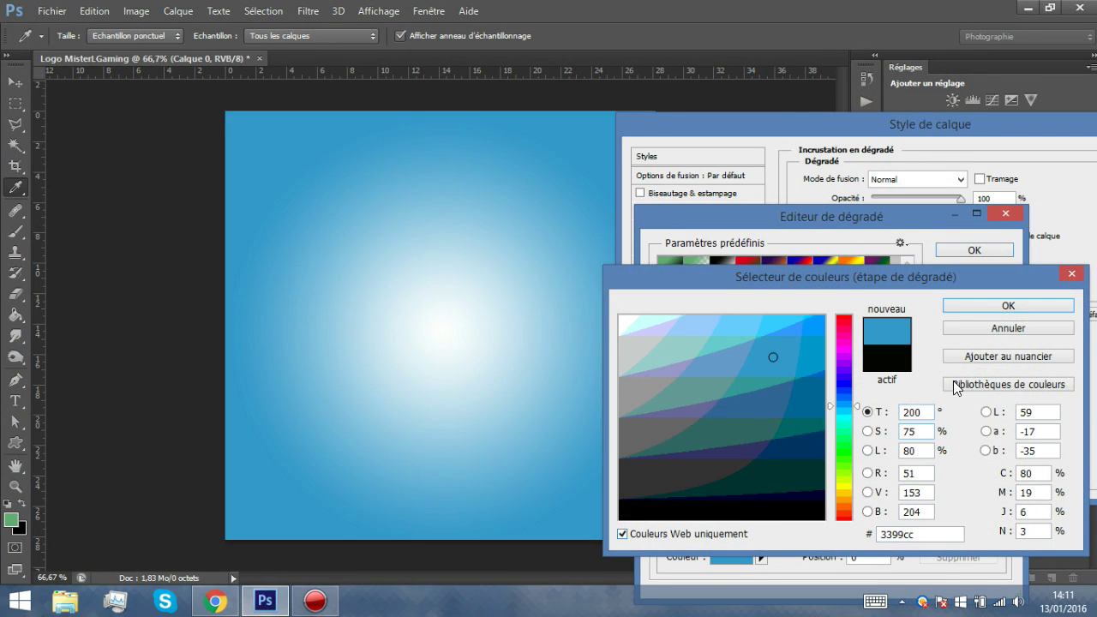
click(1008, 306)
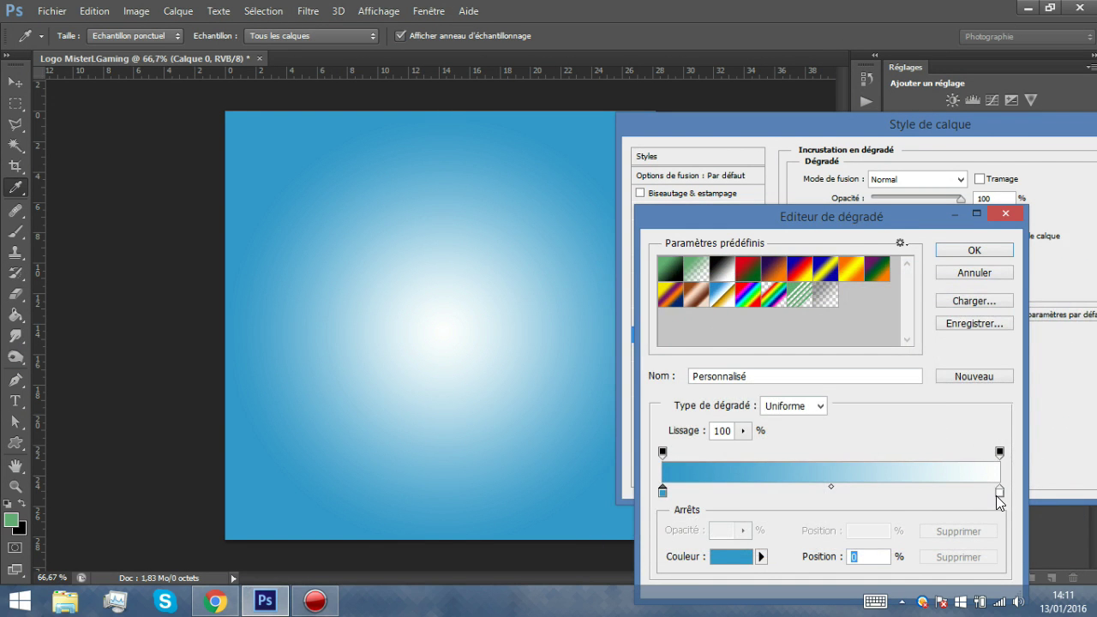
Open the white gradient stop's colour, copy Peter River from the Flat UI Colors site and return to Photoshop with the recorder window minimised
double_click(997, 494)
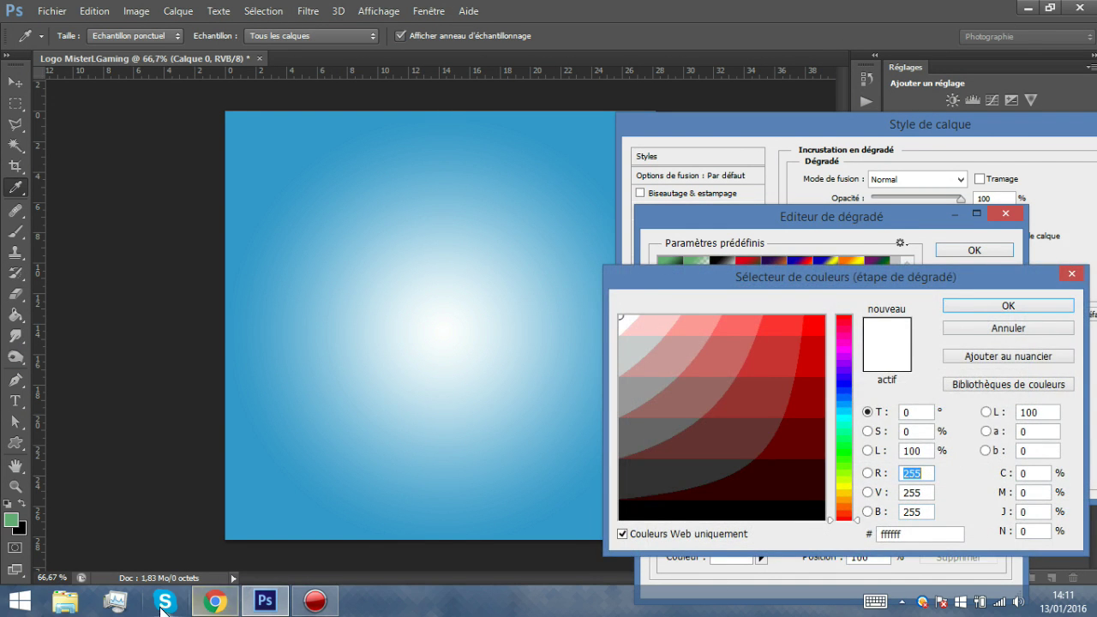
click(210, 602)
click(592, 189)
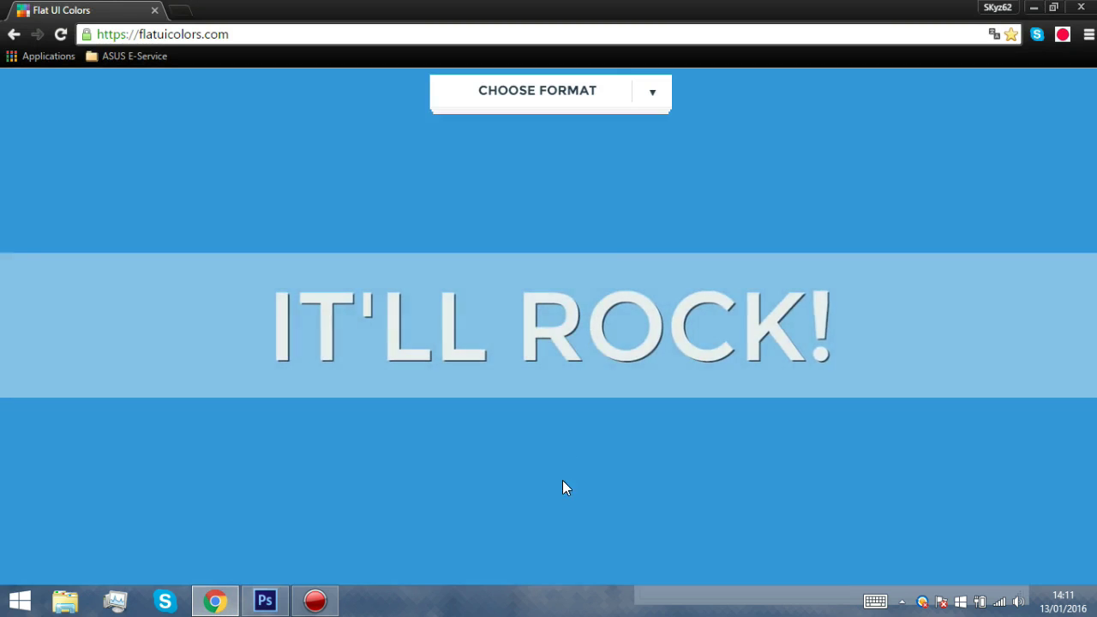
click(301, 604)
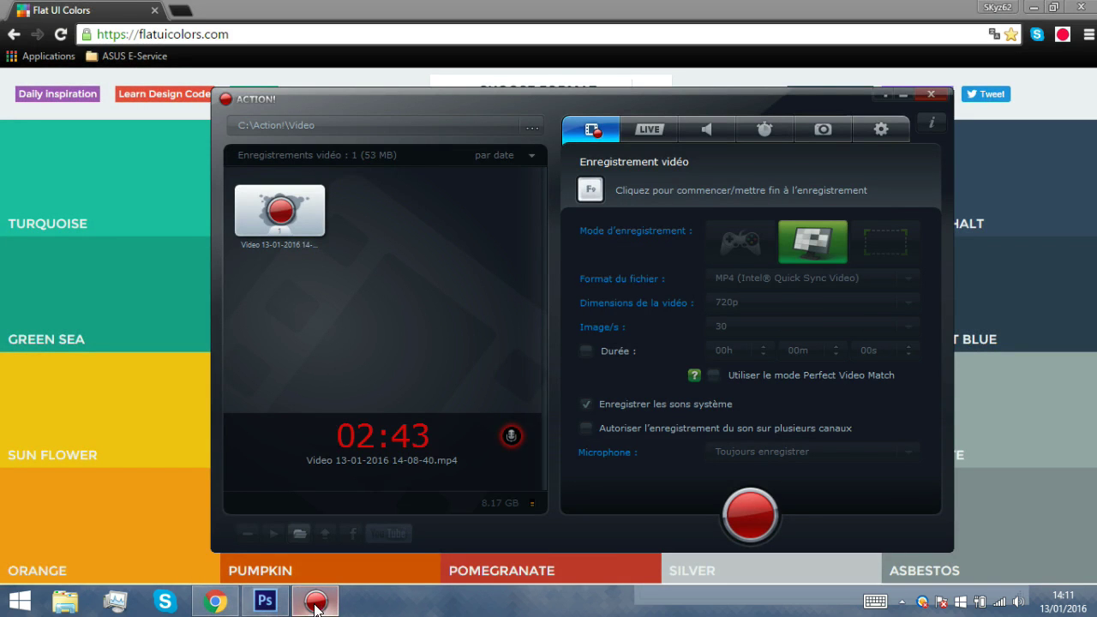
click(263, 604)
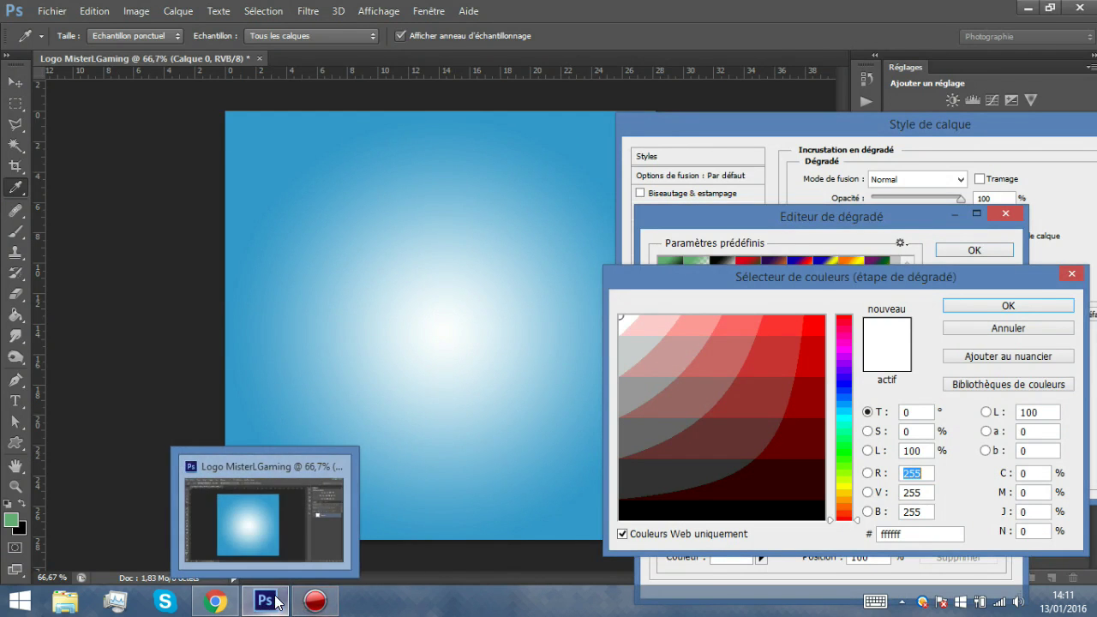
click(316, 603)
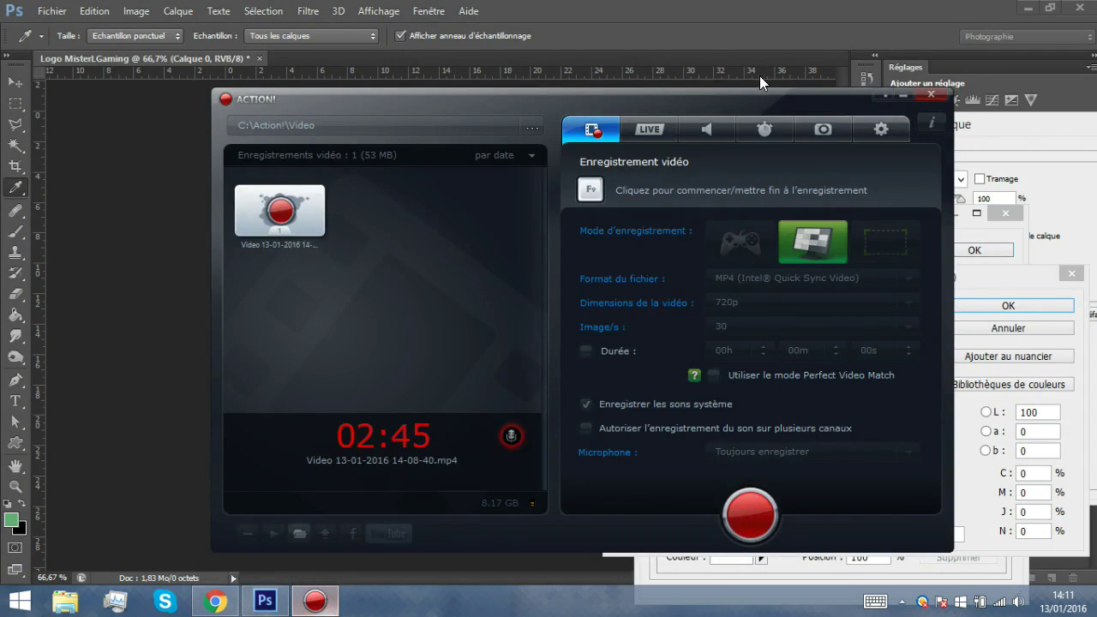
click(879, 89)
click(263, 604)
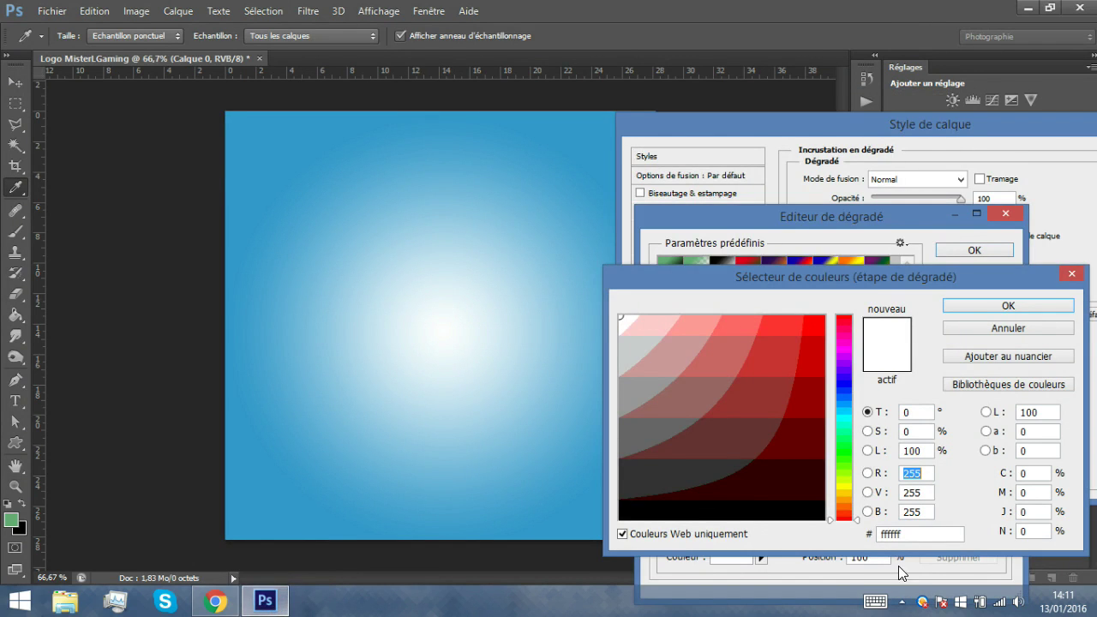
Try #3498db for the white gradient stop and close the gradient editor without applying the edits
click(943, 534)
text(#3498db)
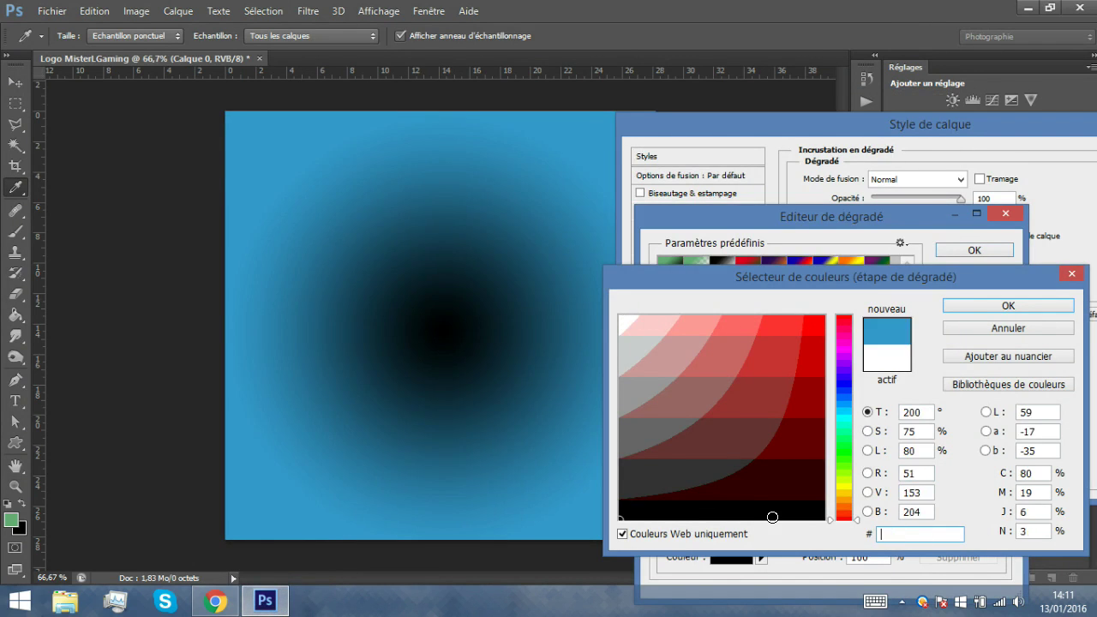
click(987, 300)
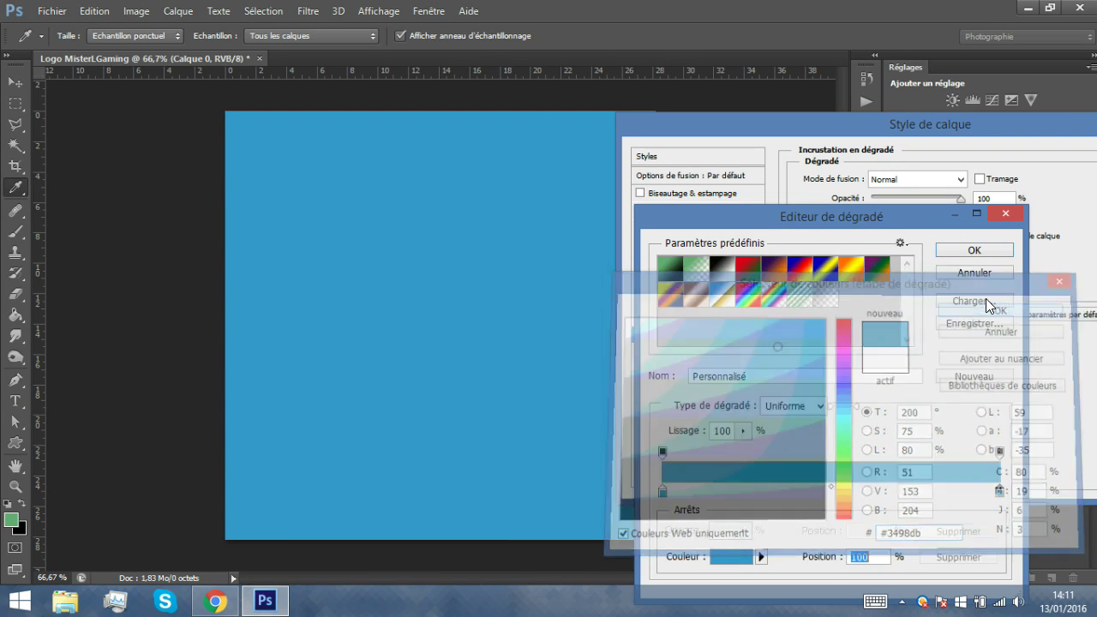
click(1004, 215)
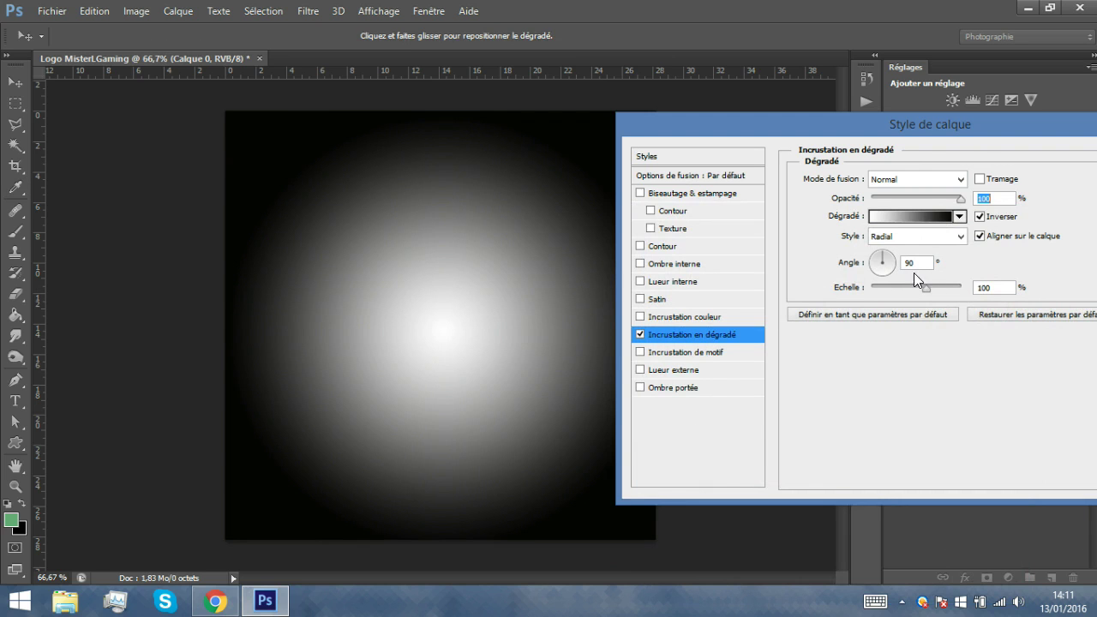
Reopen the overlay's gradient, copy Belize Hole from the Flat UI Colors site, and set the black stop to #2980b9
click(922, 222)
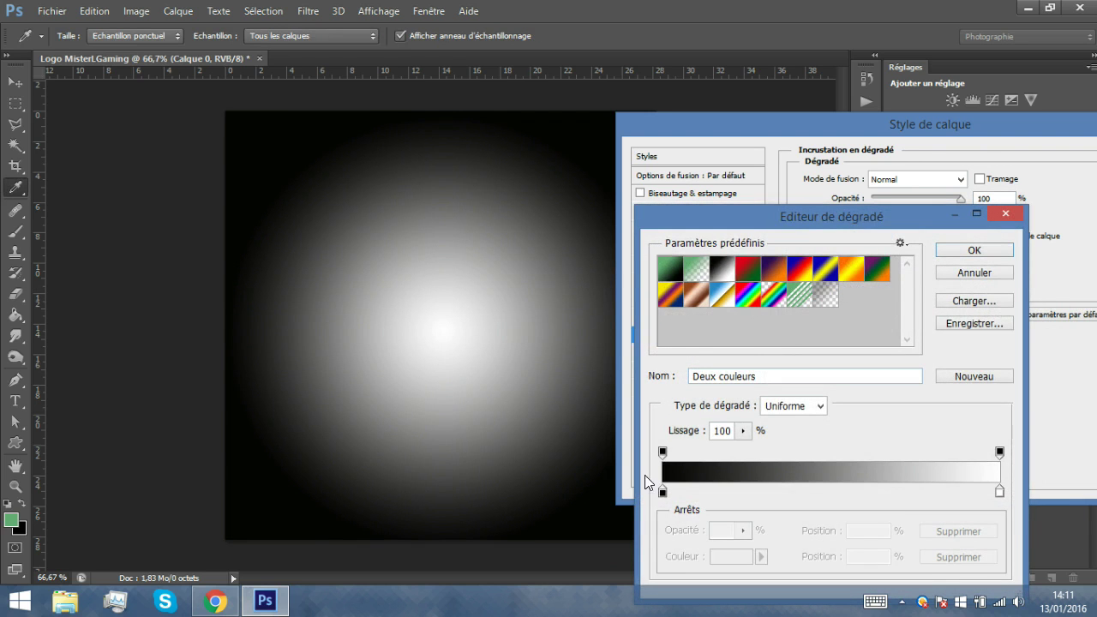
double_click(661, 492)
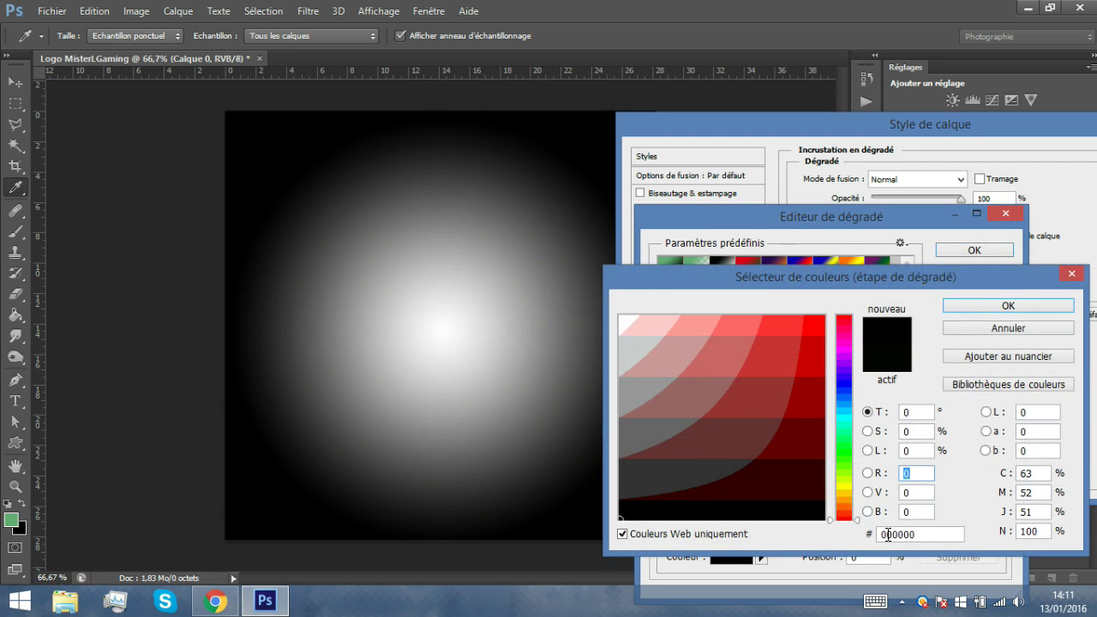
click(887, 535)
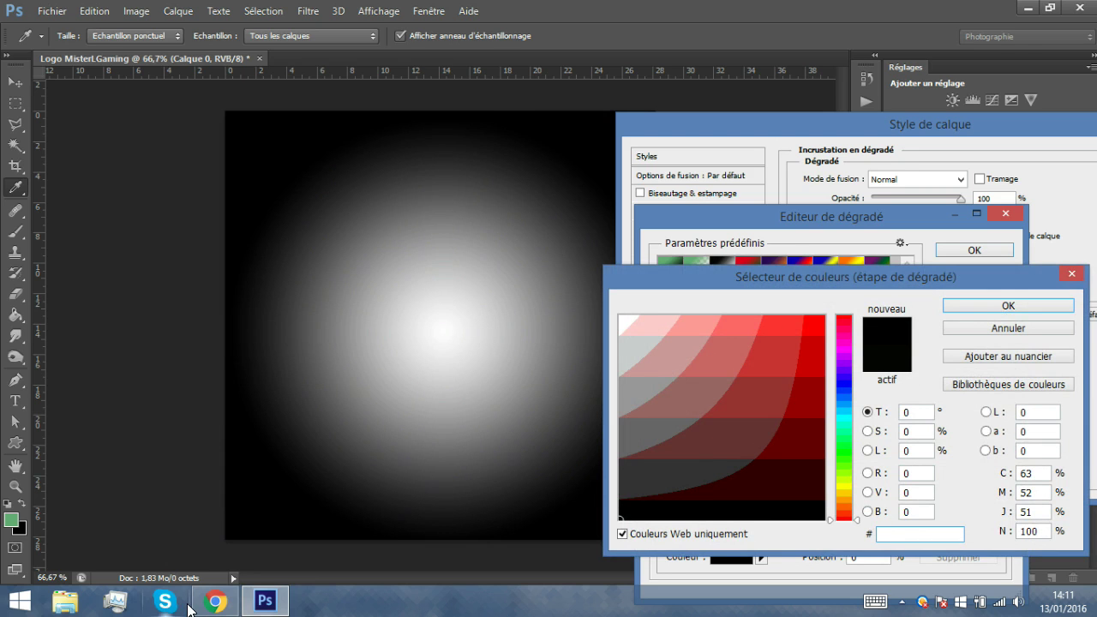
click(205, 603)
click(522, 291)
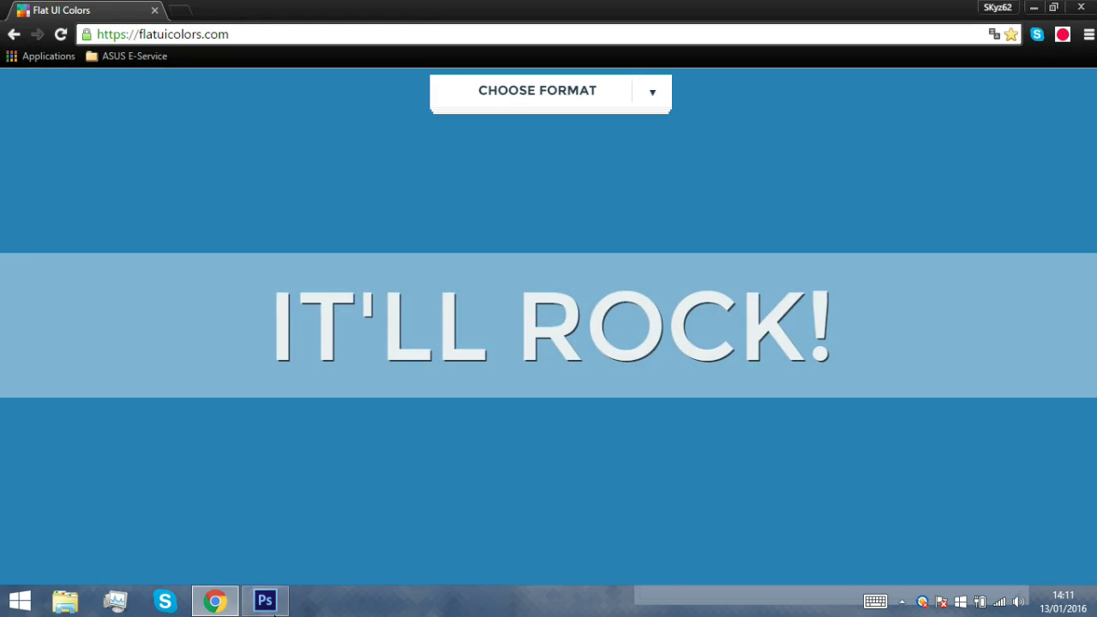
click(264, 601)
text(2980b9)
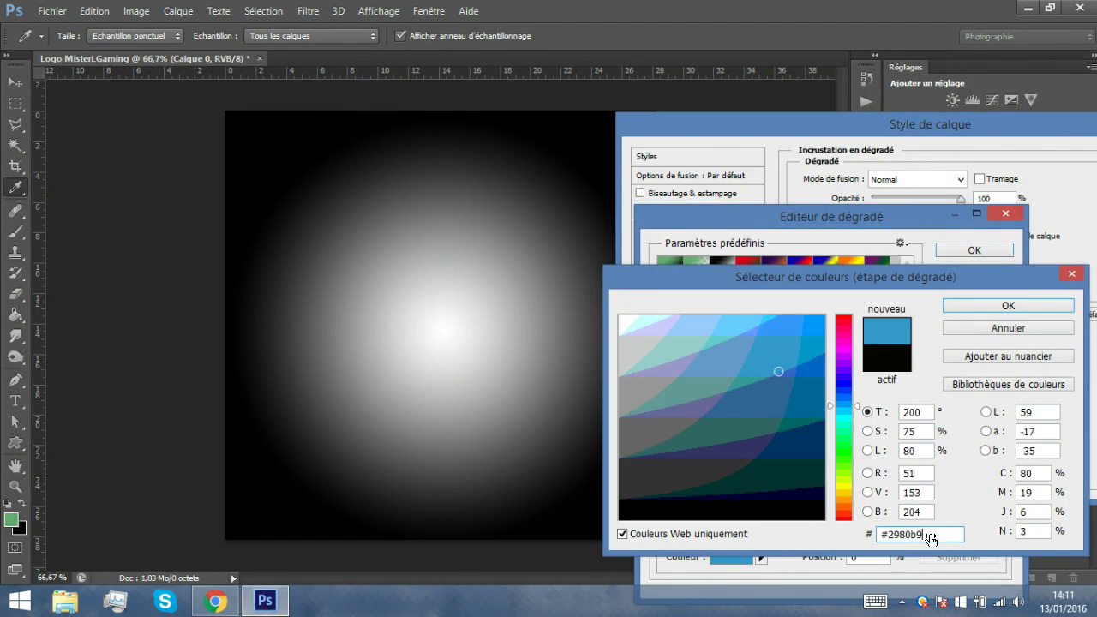
click(982, 306)
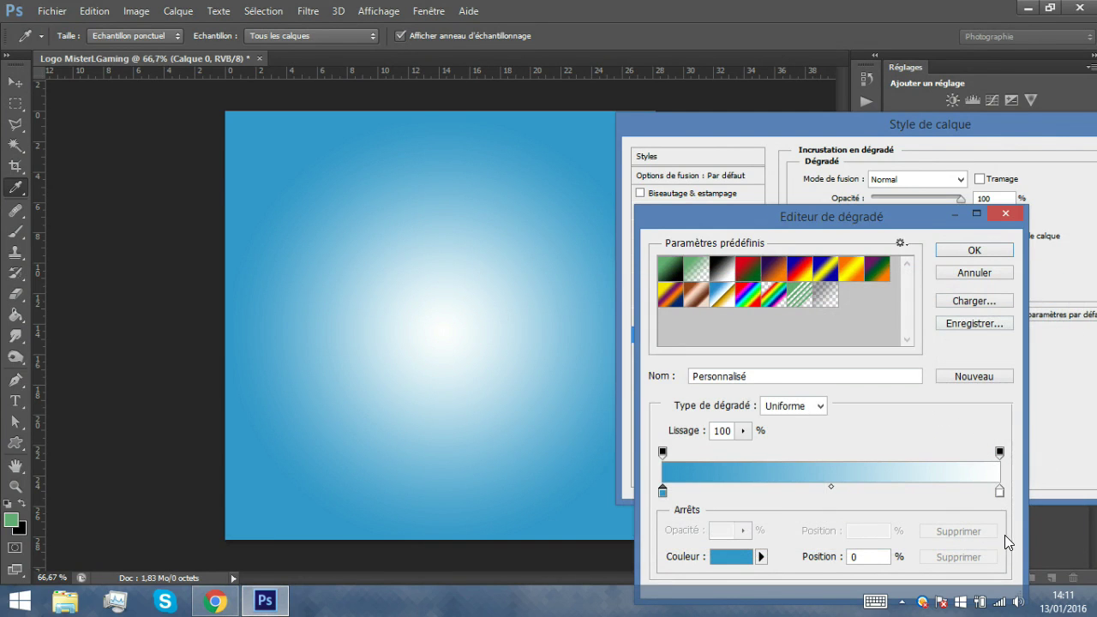
Copy Peter River from the Flat UI Colors site, set the white gradient stop to #3498db, and apply the gradient edits
double_click(998, 489)
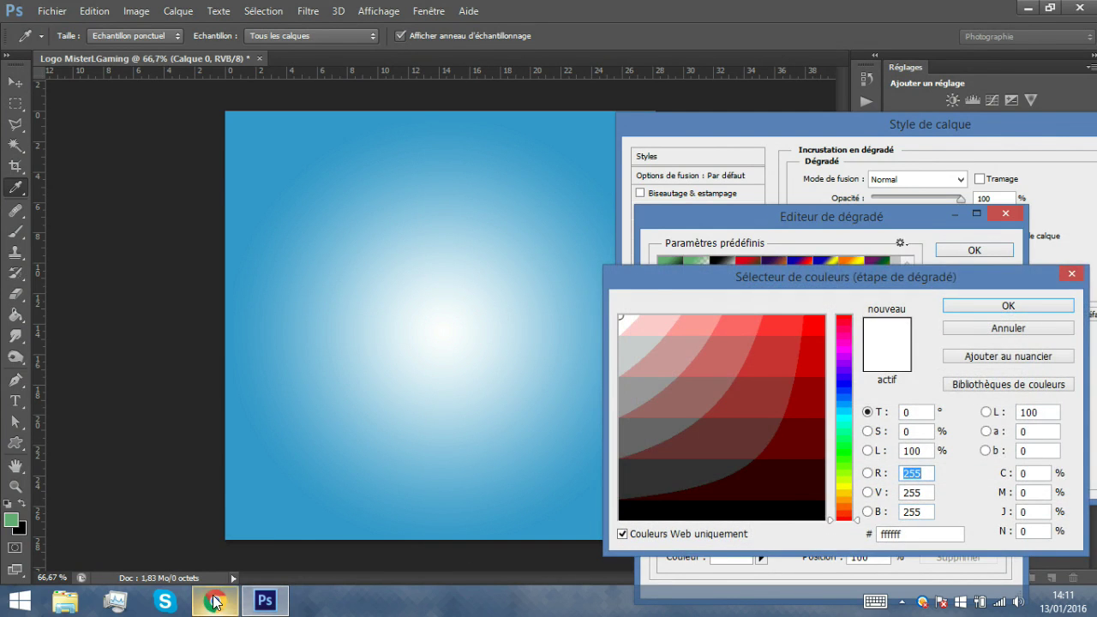
click(215, 601)
click(598, 189)
click(265, 601)
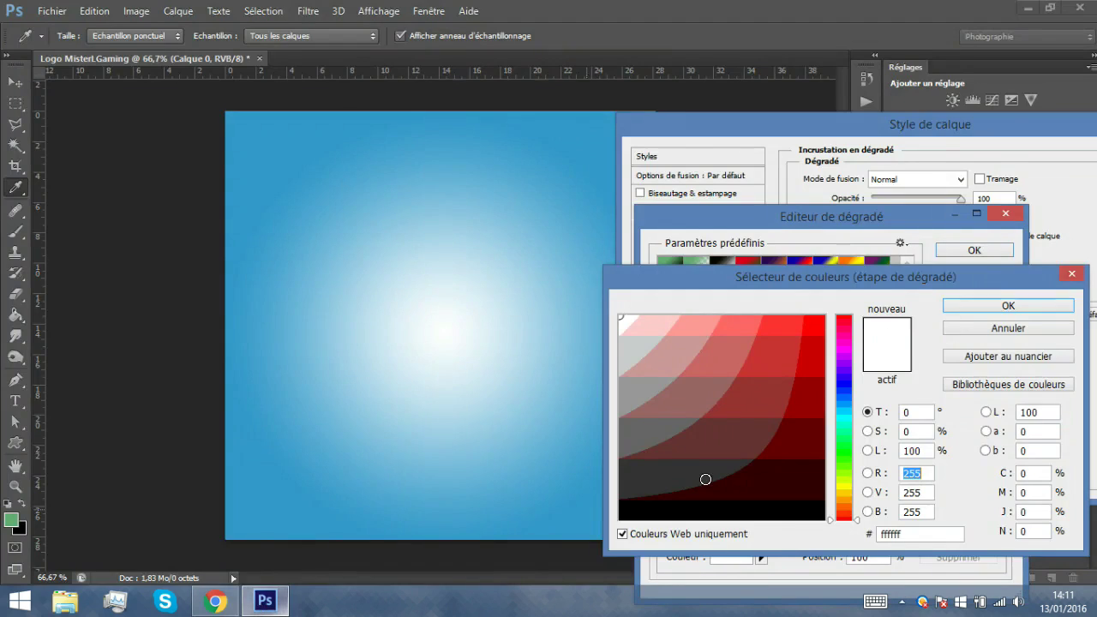
double_click(896, 533)
key(BackSpace)
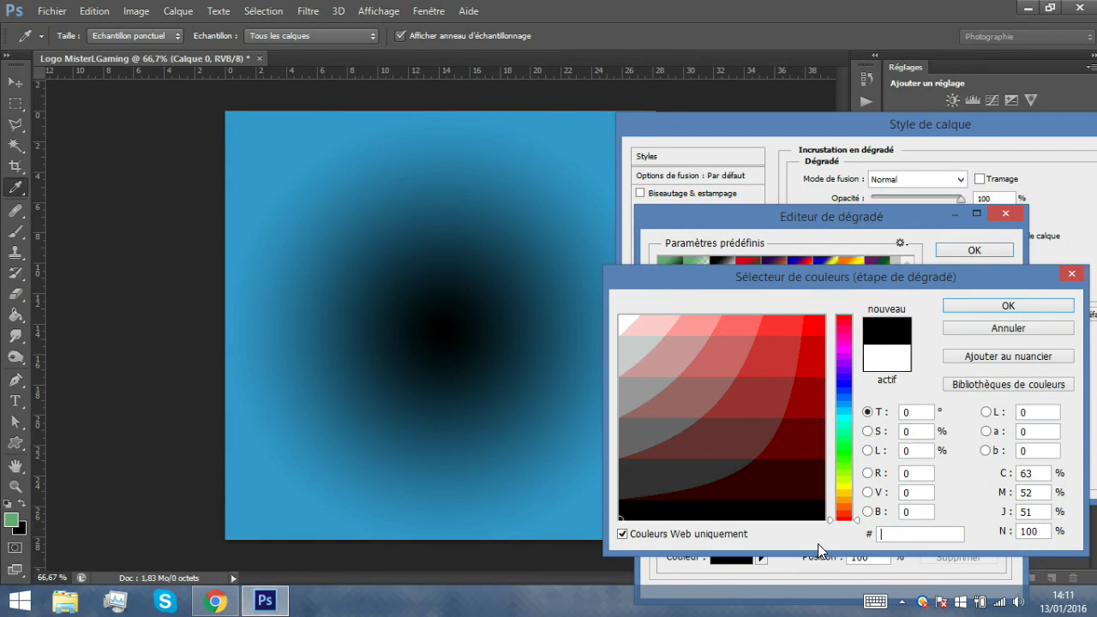
text(#3498db)
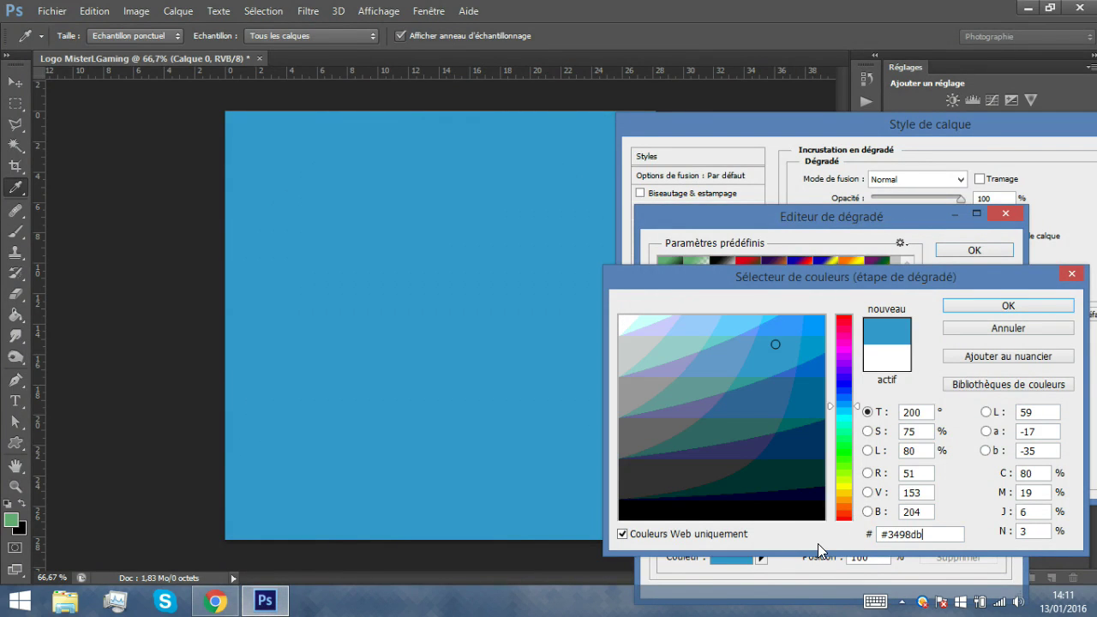
click(962, 307)
click(974, 250)
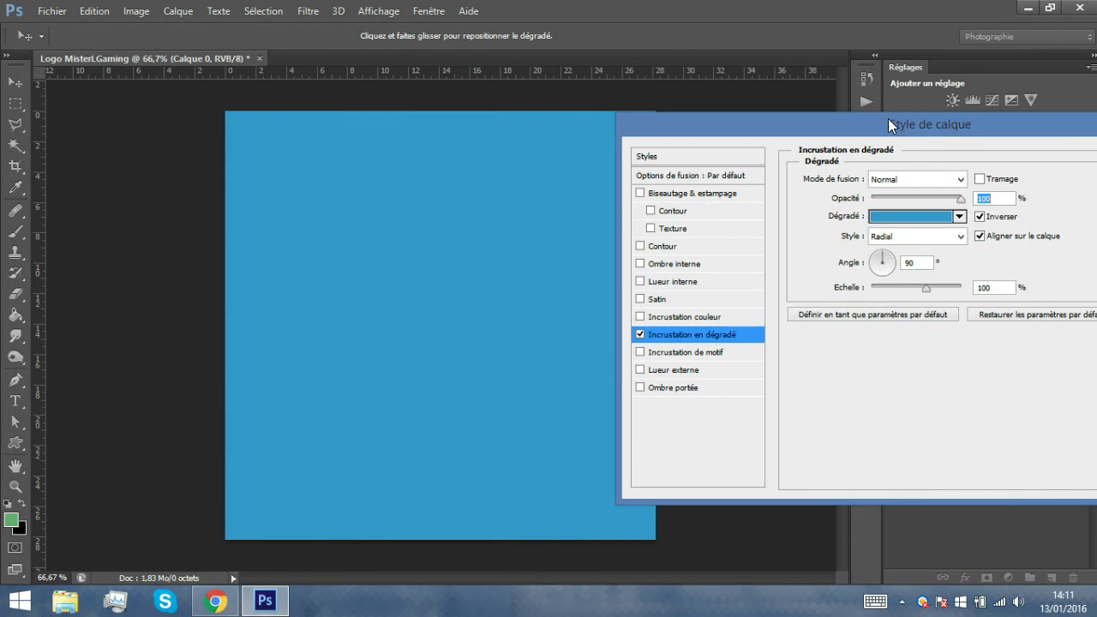
Move the layer style dialog off the canvas, reopen the gradient, and try #0099ff for the stop at position 100%
drag(889, 123, 797, 480)
drag(745, 367, 835, 317)
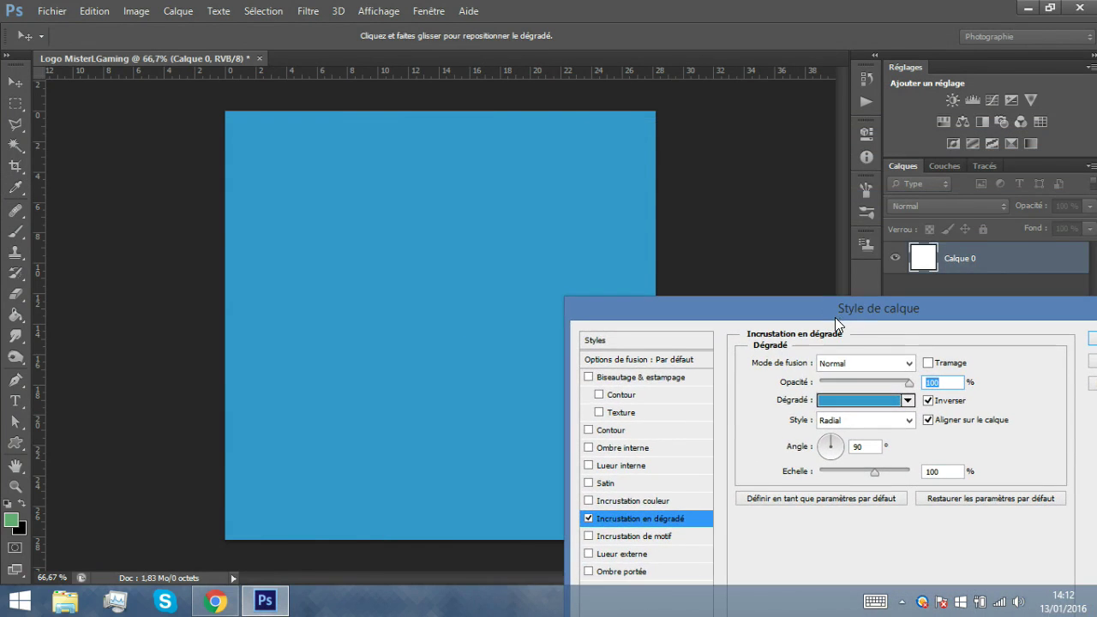
click(874, 400)
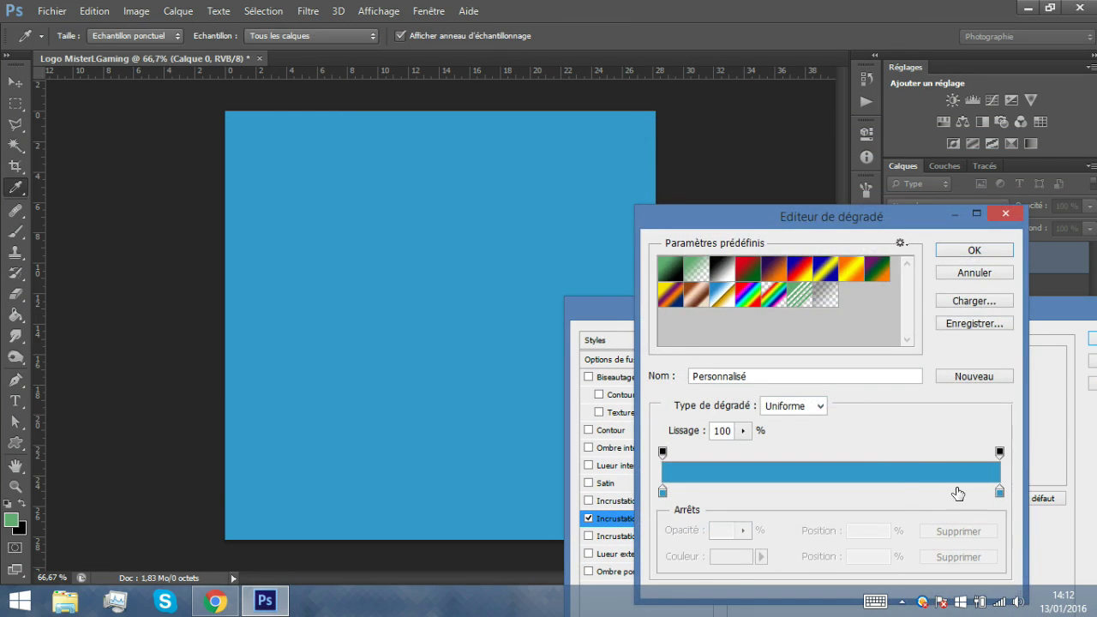
click(216, 601)
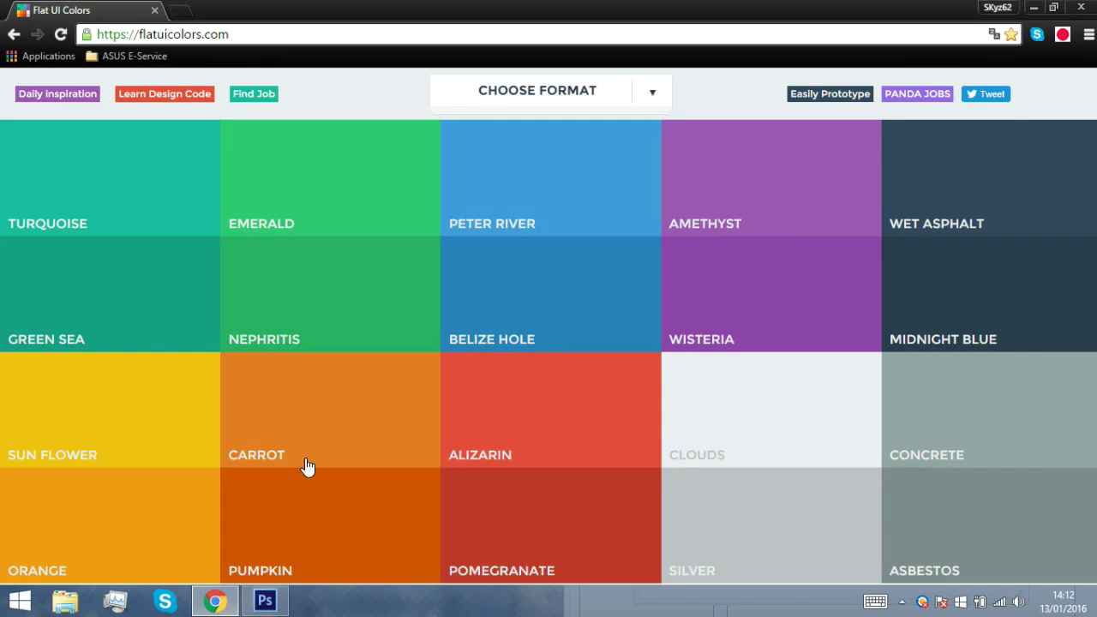
click(265, 601)
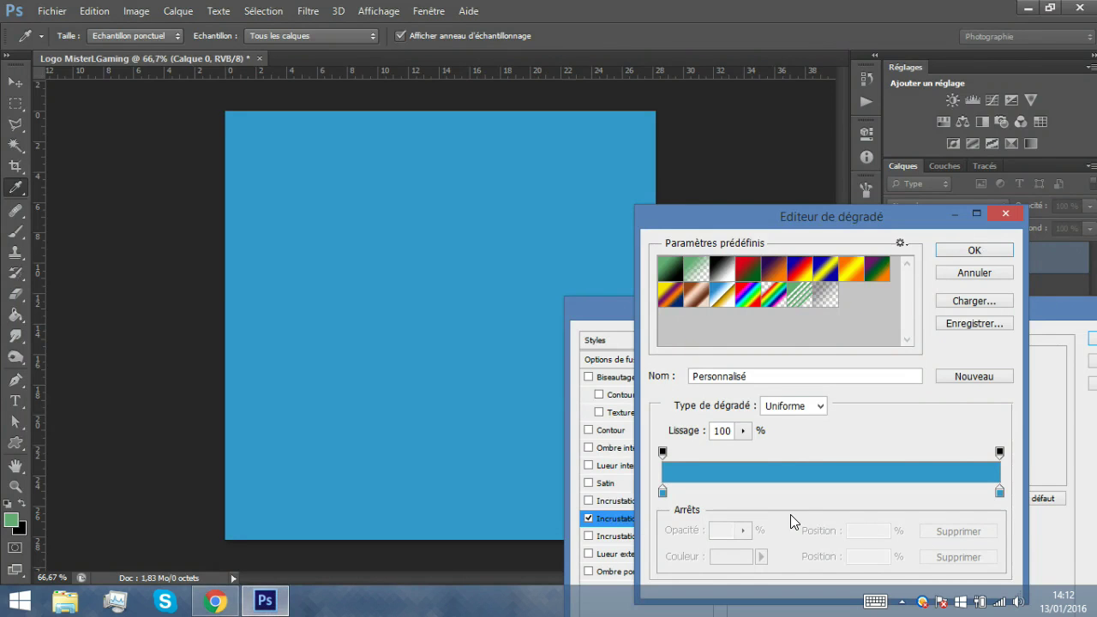
double_click(998, 493)
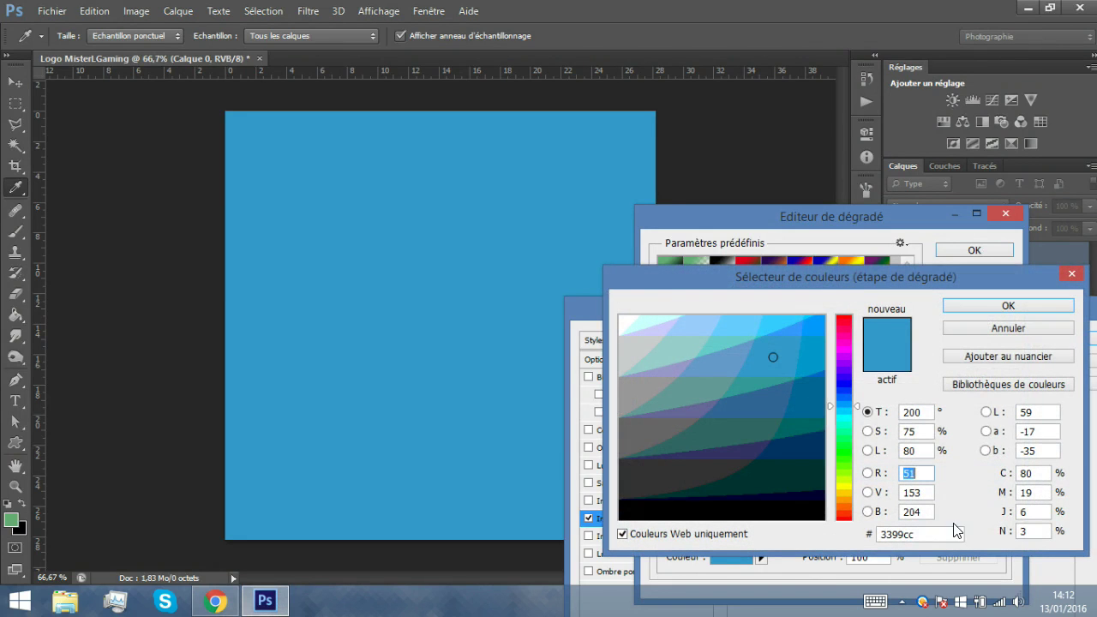
click(946, 532)
click(810, 325)
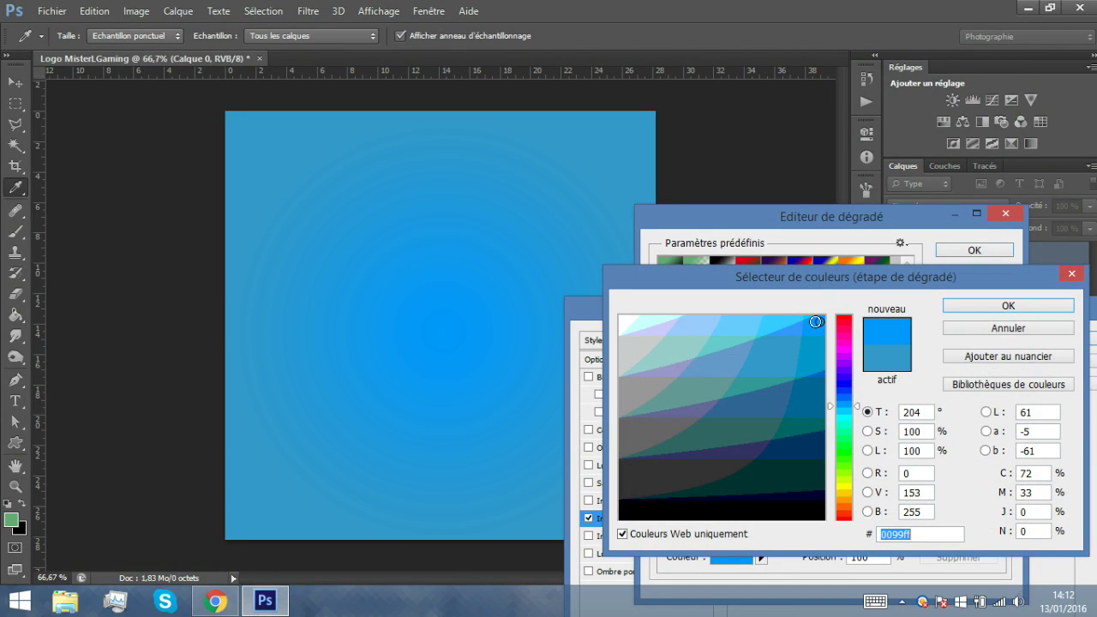
click(969, 307)
click(483, 301)
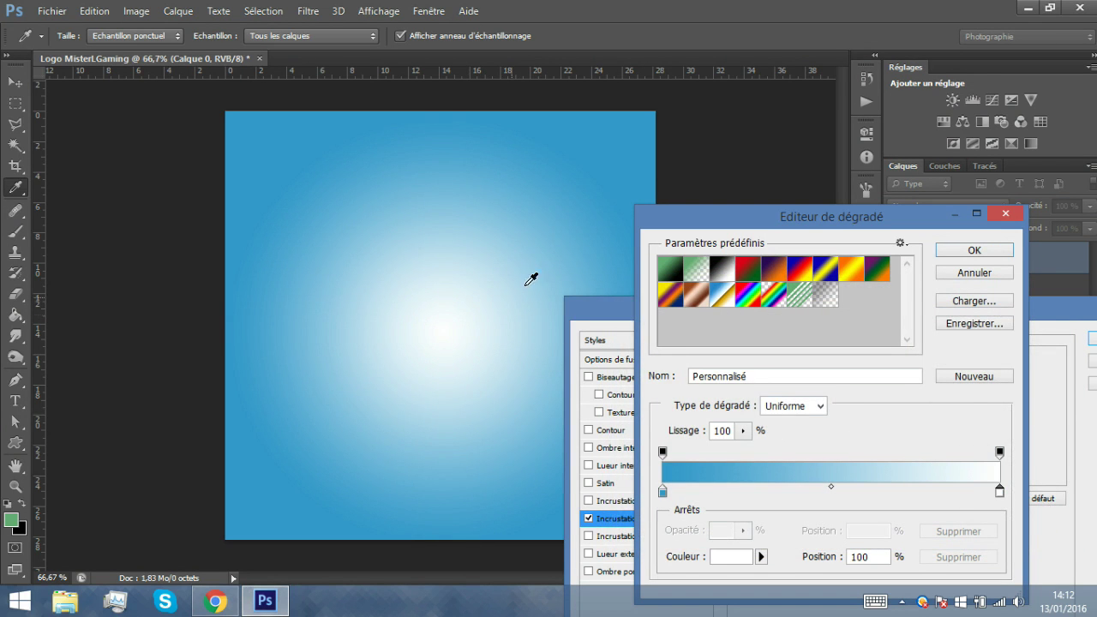
Set the white gradient stop at position 100% to cyan #00ffff and apply the radial gradient overlay to the layer
double_click(999, 492)
click(780, 342)
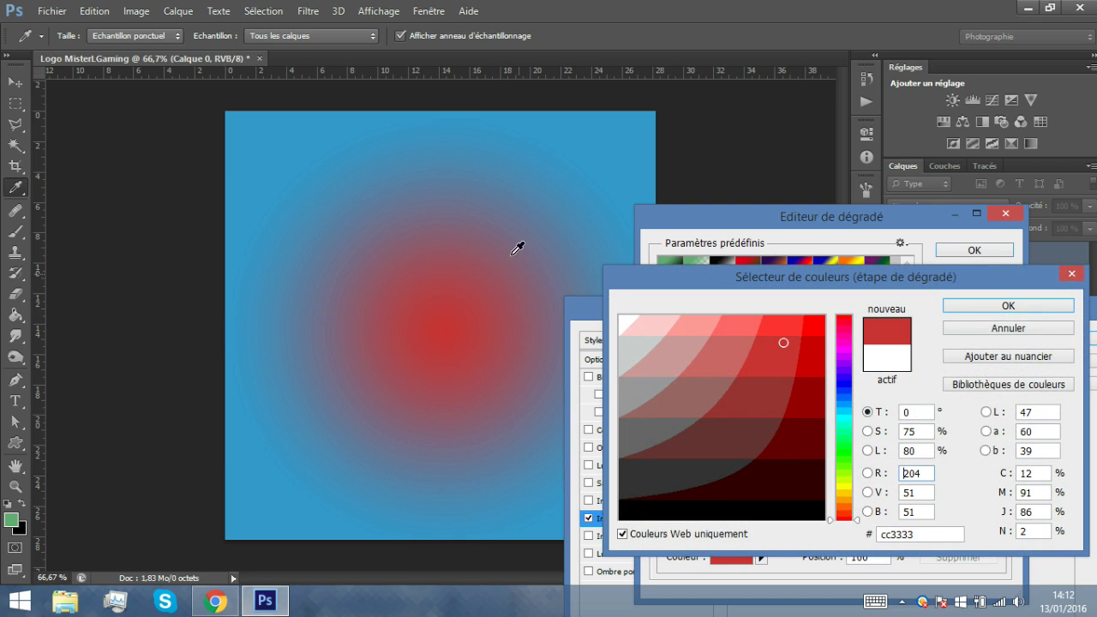
click(537, 158)
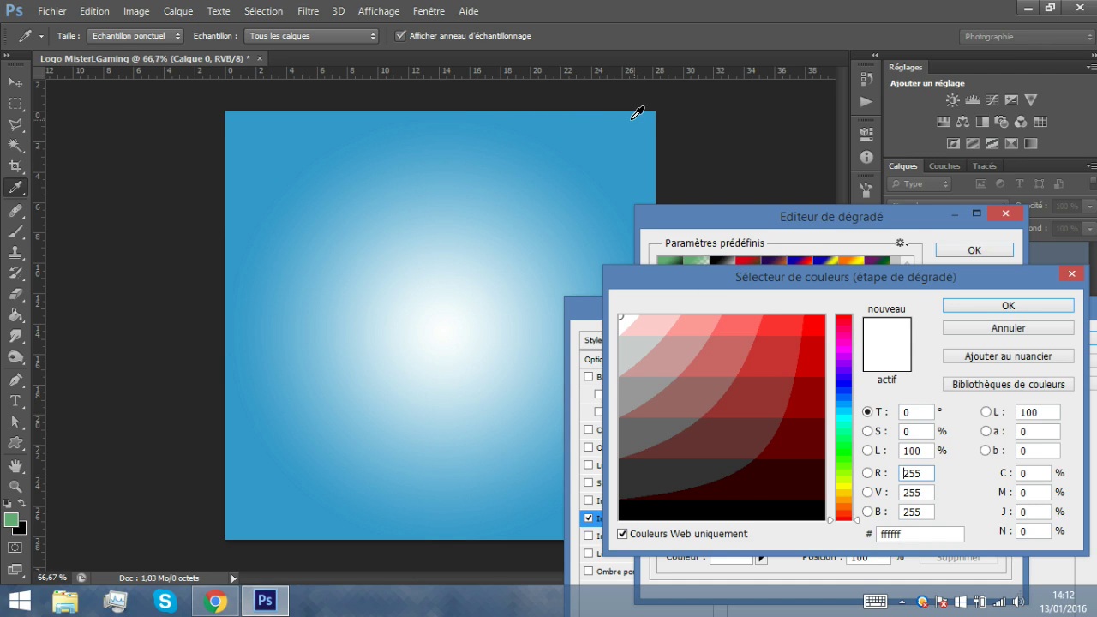
click(844, 417)
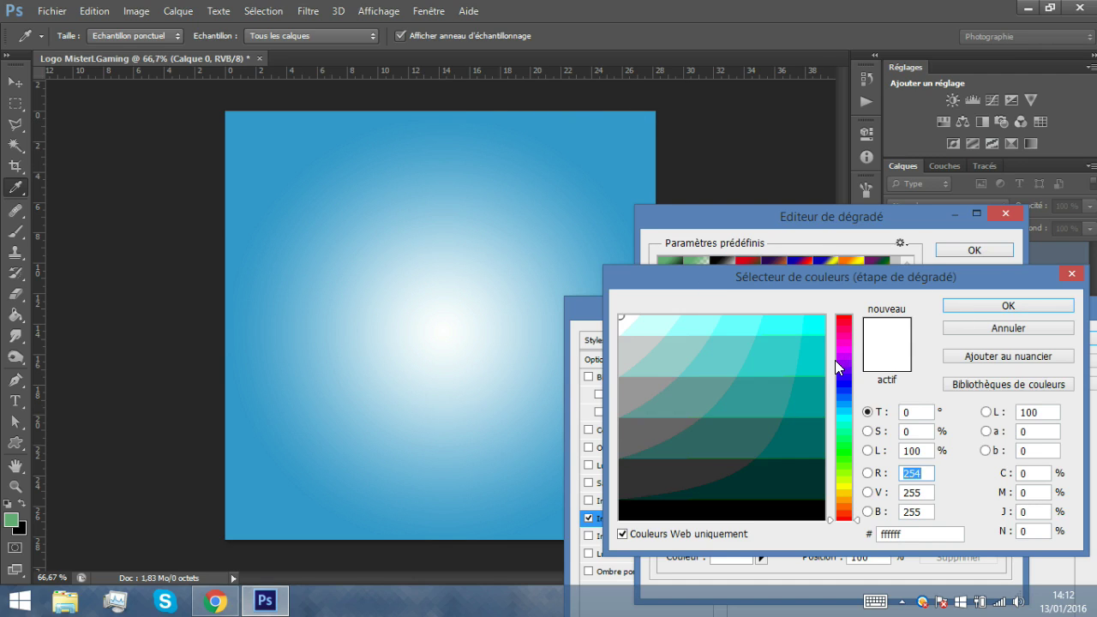
click(812, 341)
click(811, 330)
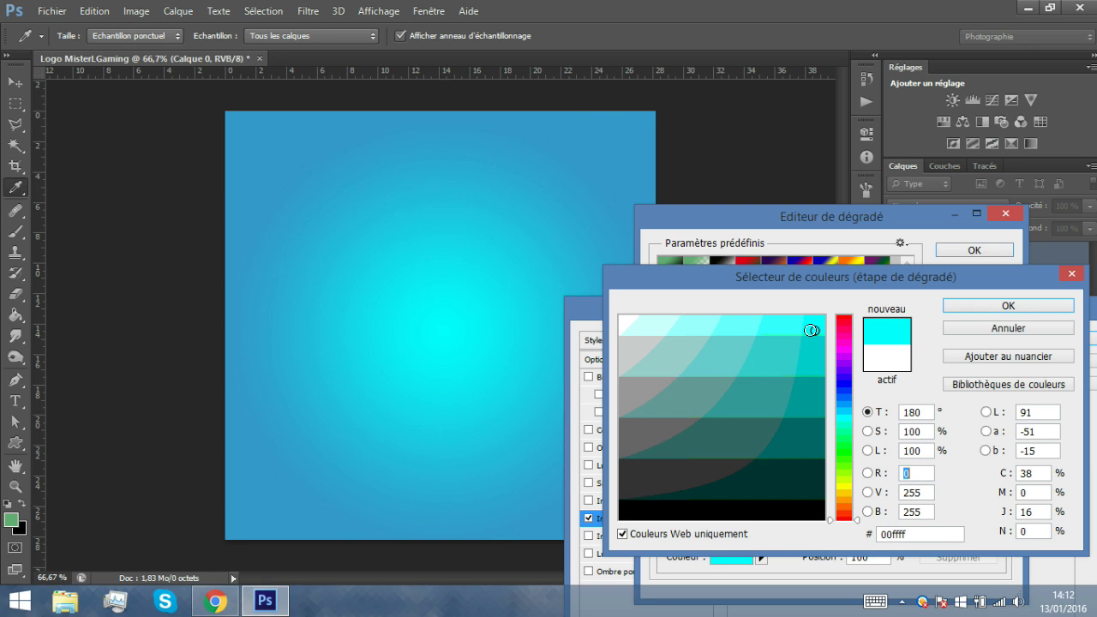
click(962, 305)
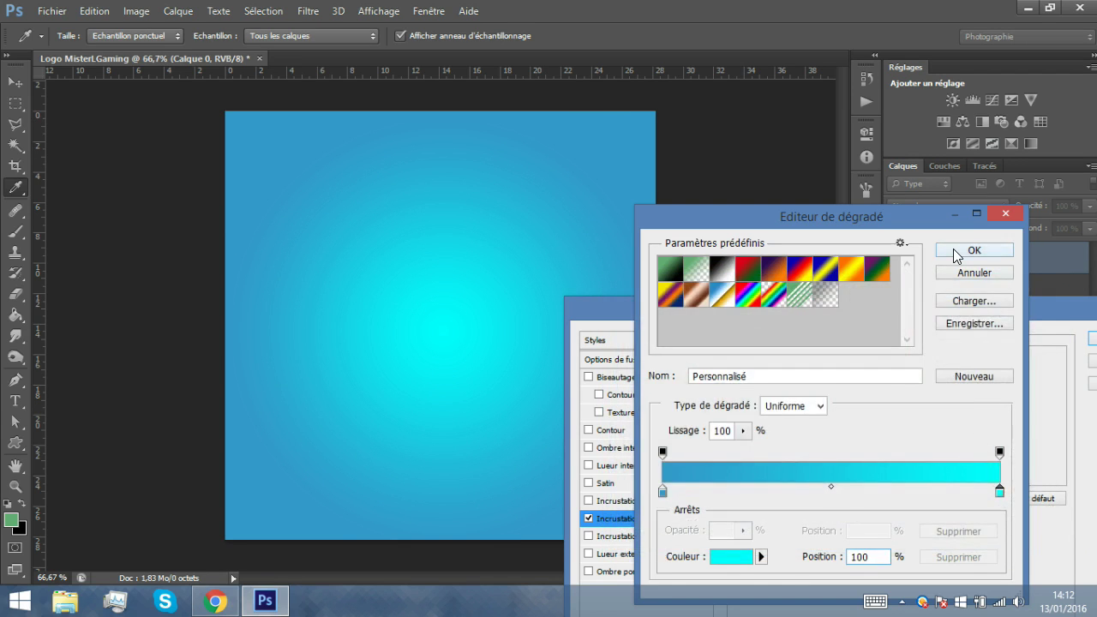
click(953, 248)
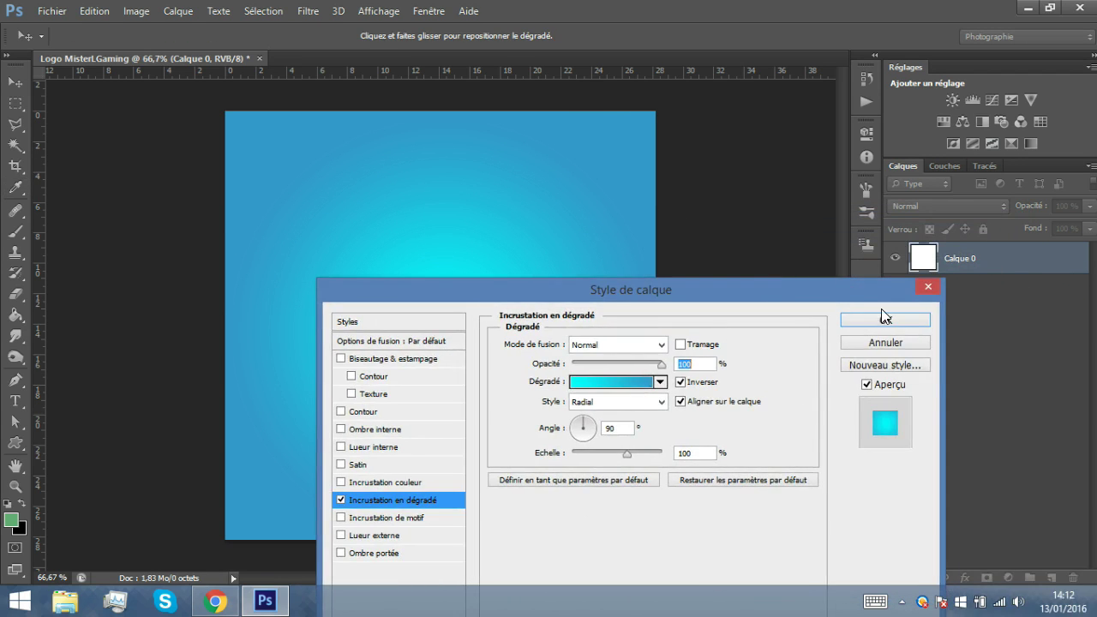
click(885, 315)
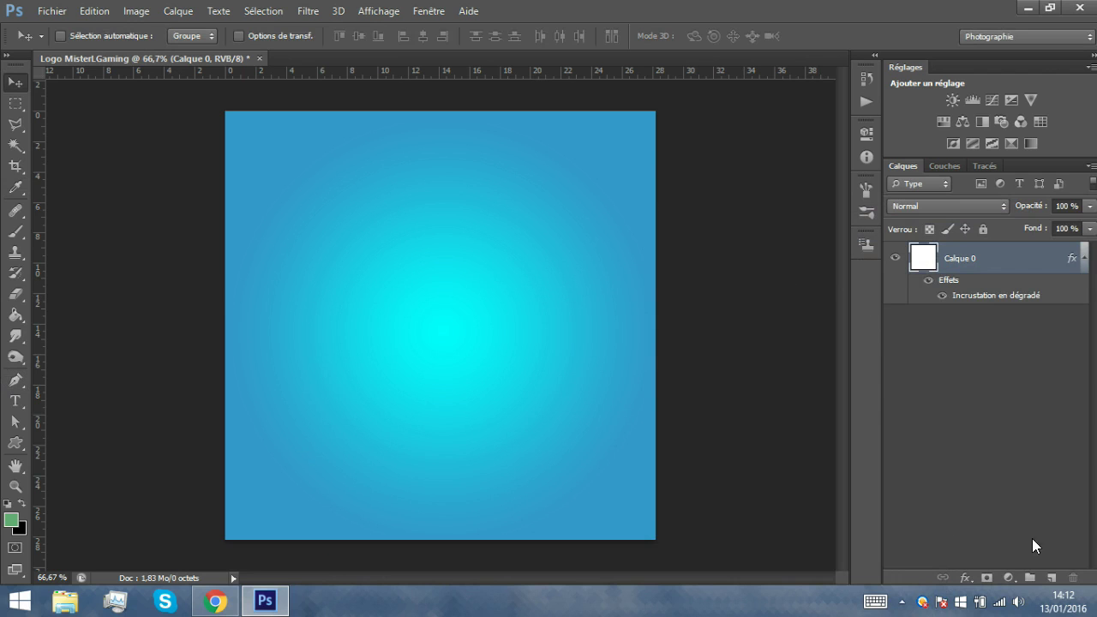
Collapse the effects list of Calque 0, check the layer by toggling its visibility, and add a new layer above it
click(1084, 259)
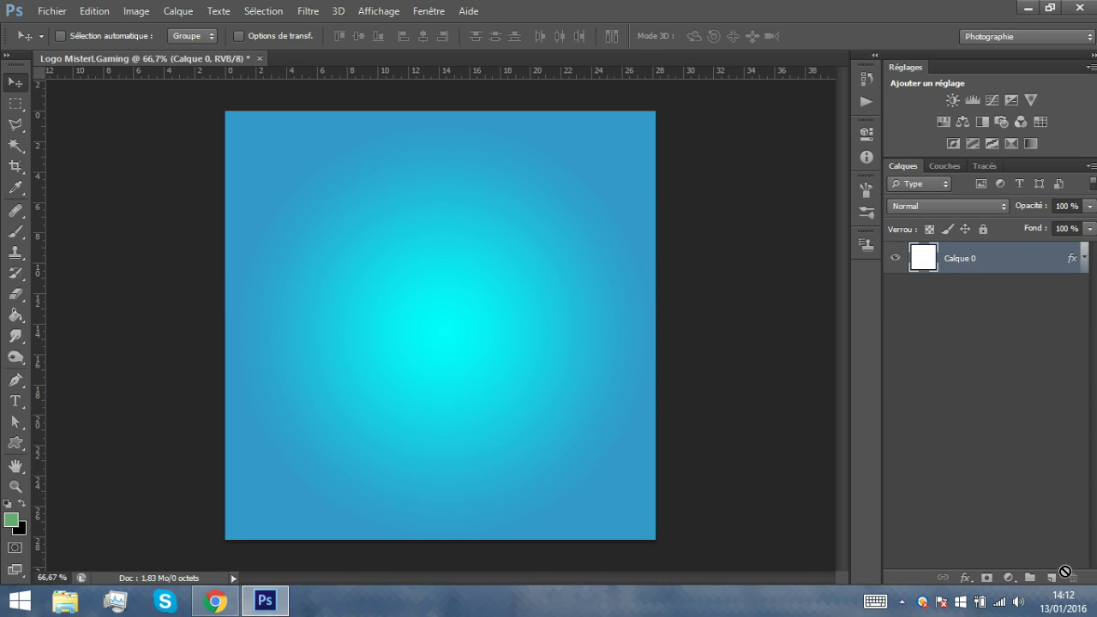
click(898, 259)
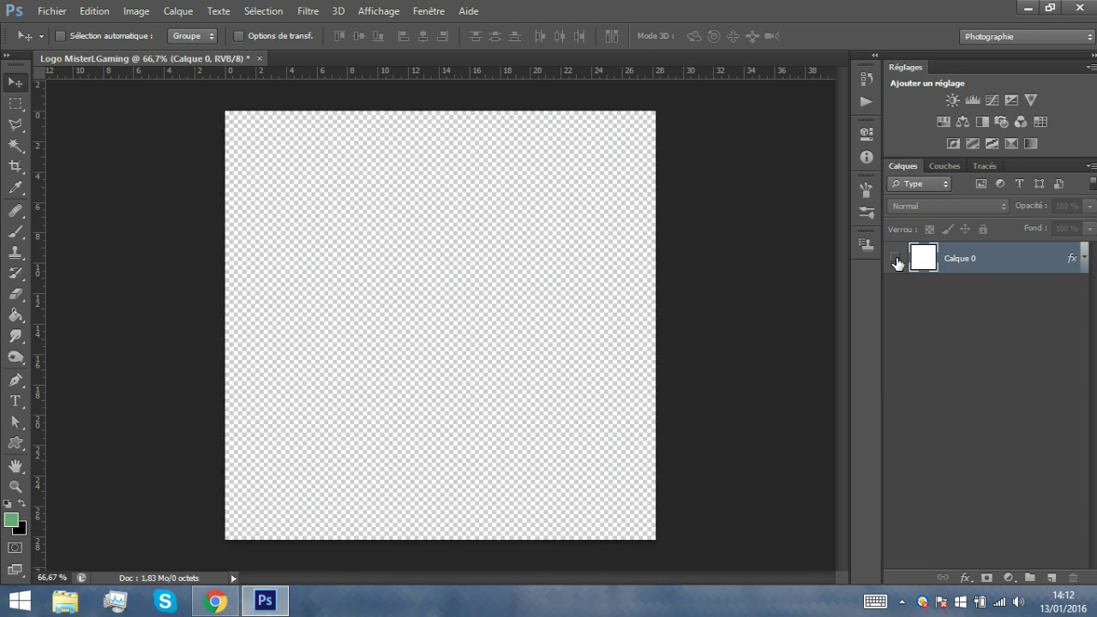
click(894, 258)
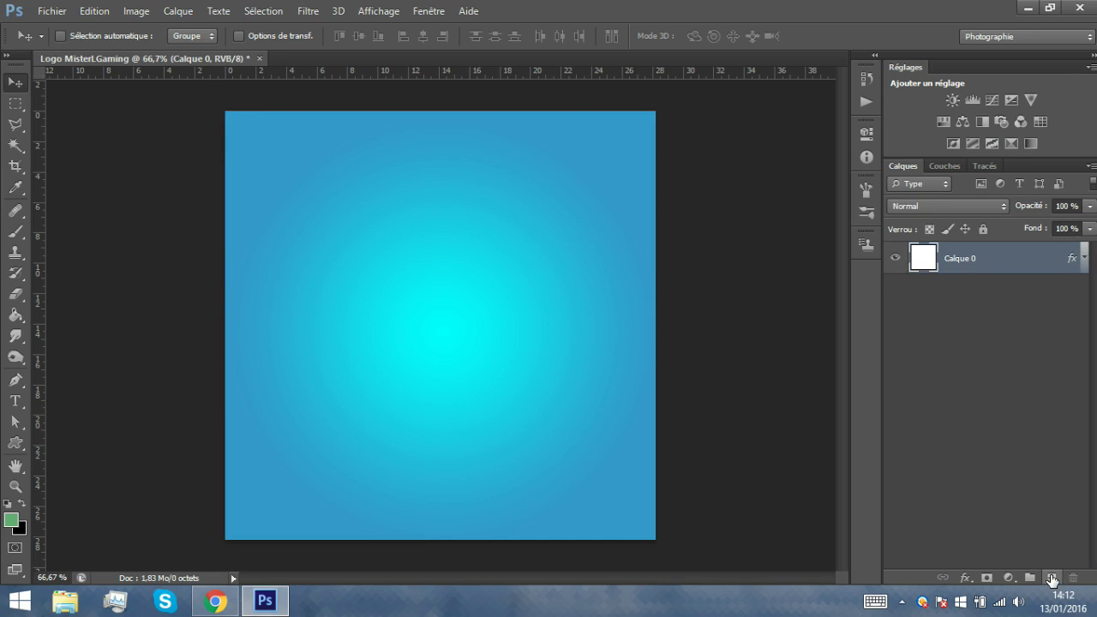
click(1051, 578)
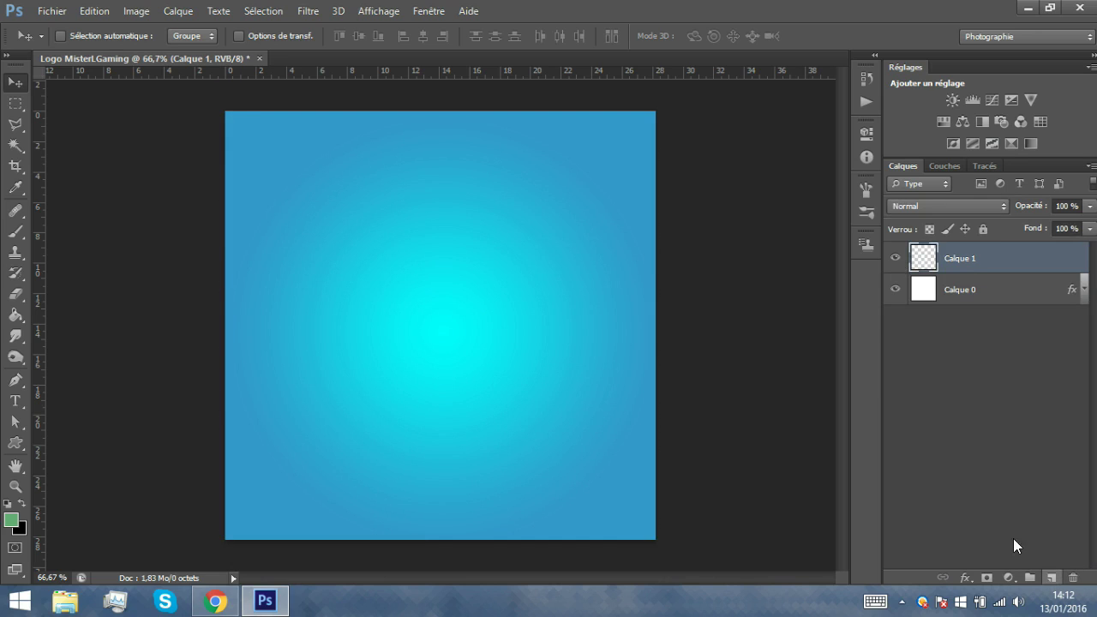
Draw a closed triangular path on the new layer with the Pen tool, spanning the middle of the canvas
click(13, 384)
click(274, 352)
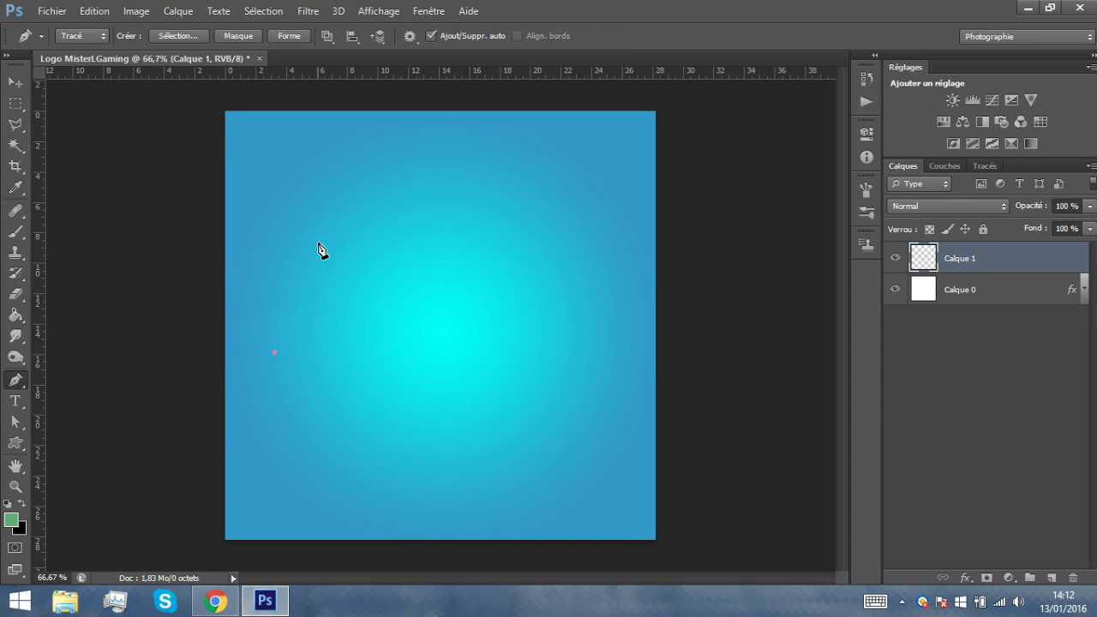
click(486, 209)
click(537, 340)
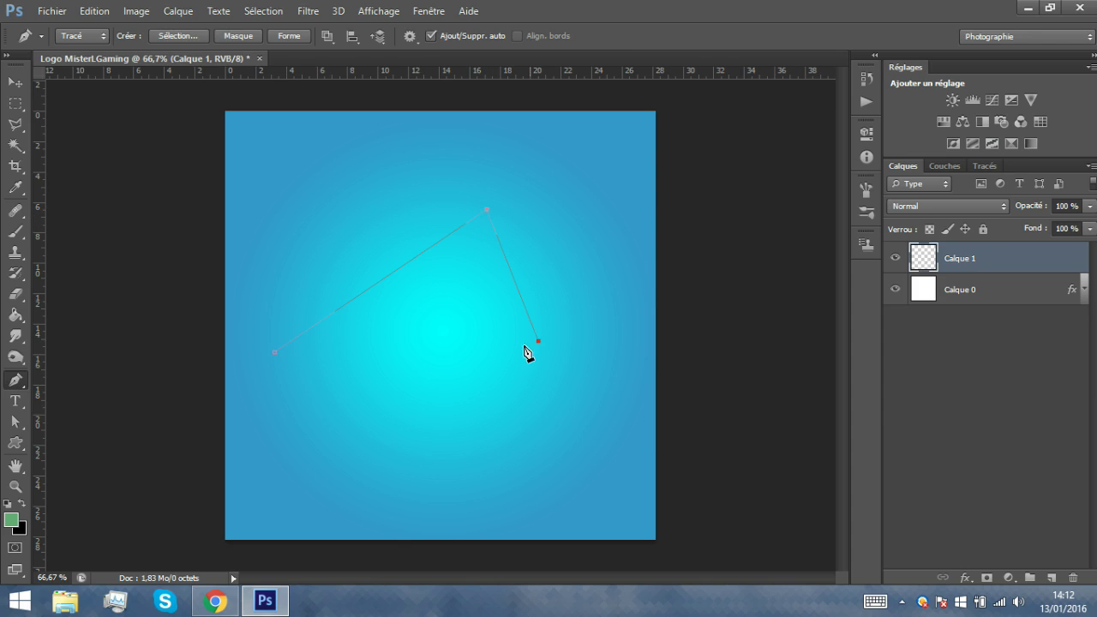
click(274, 353)
Reposition the triangle's two right-hand corner points to make a narrower shape with a nearly vertical right side
drag(542, 339, 461, 169)
drag(588, 258, 539, 315)
click(13, 83)
drag(437, 263, 458, 289)
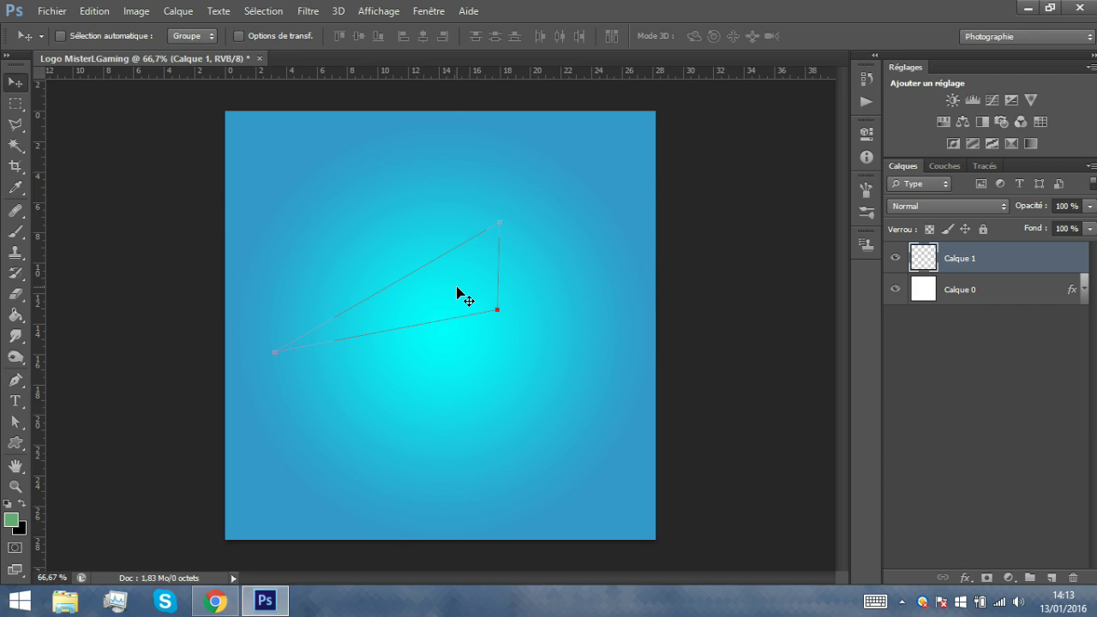
Fill the triangular path on Calque 1 with the blue #3399cc sampled from the background's edge
click(16, 380)
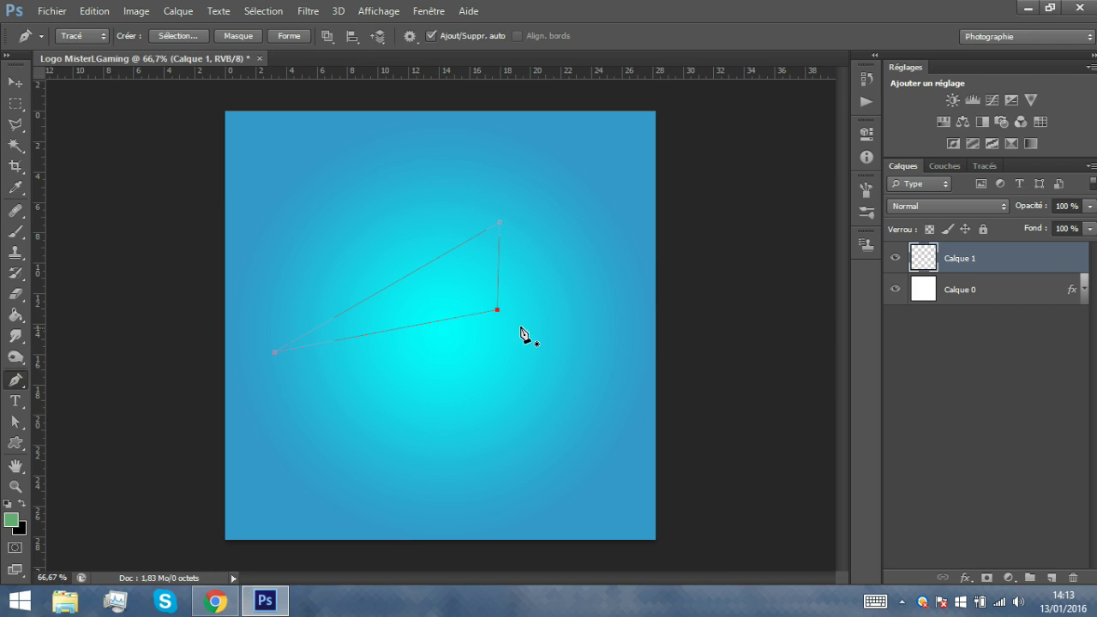
right_click(472, 298)
click(545, 311)
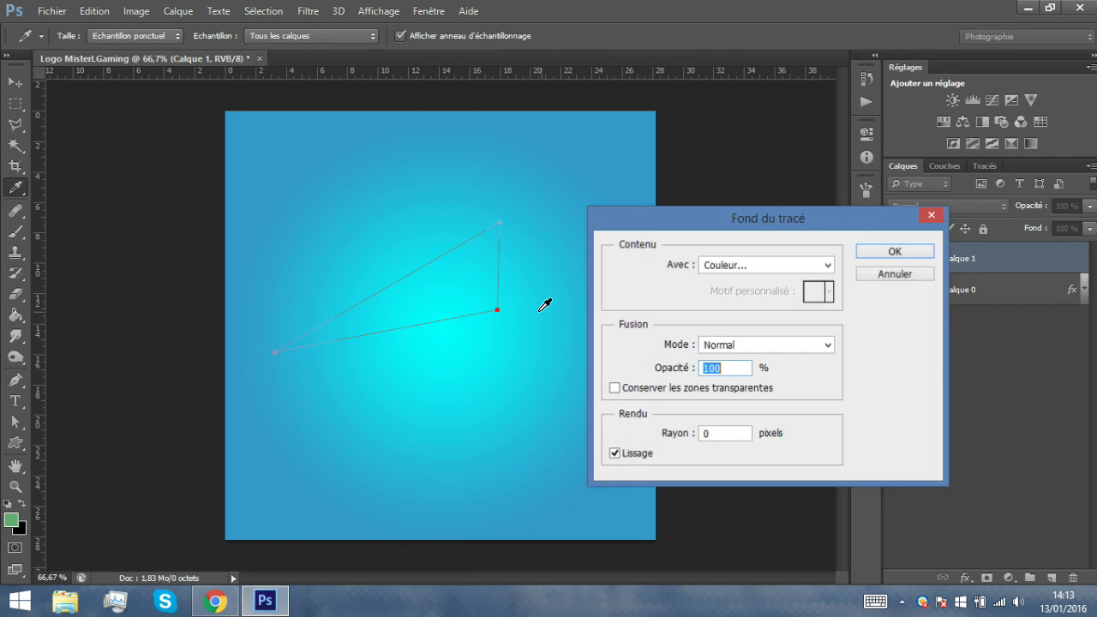
click(763, 266)
click(729, 310)
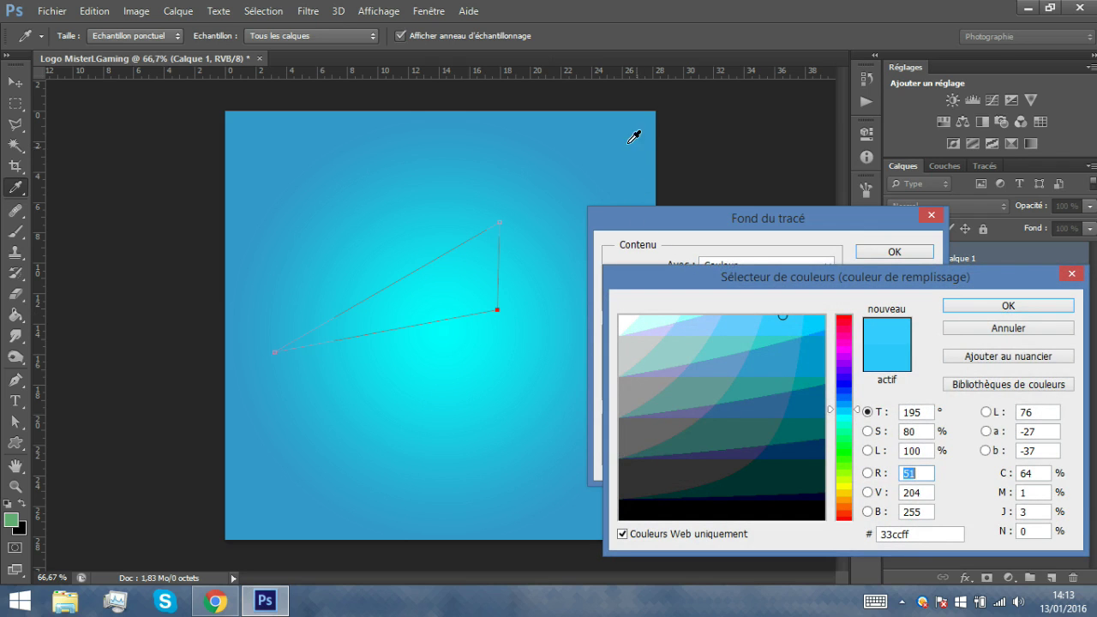
click(647, 130)
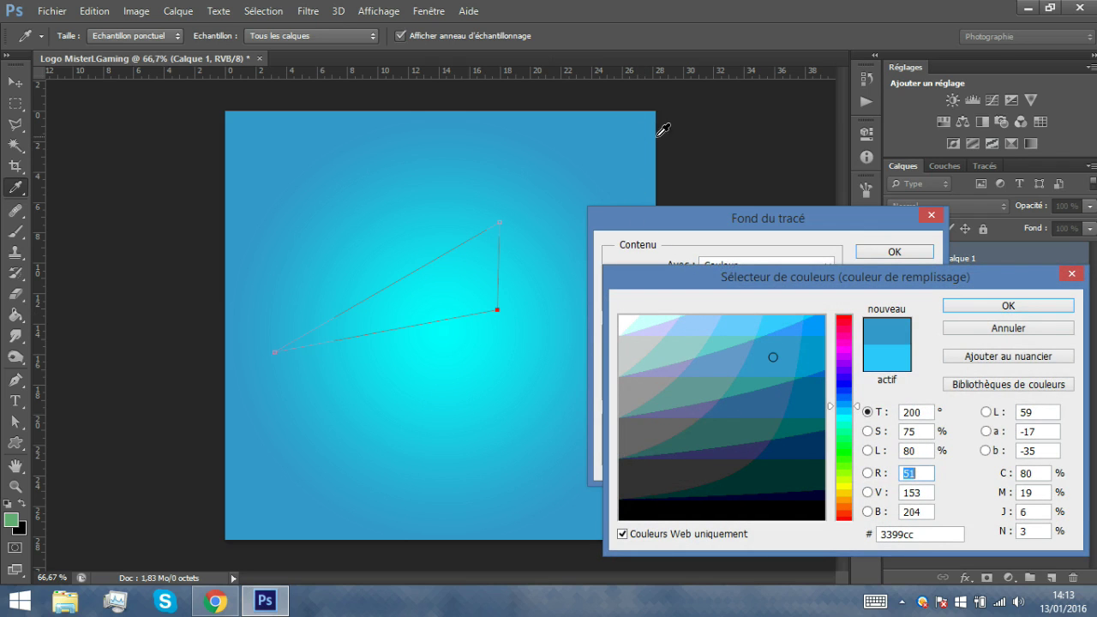
click(981, 305)
click(895, 252)
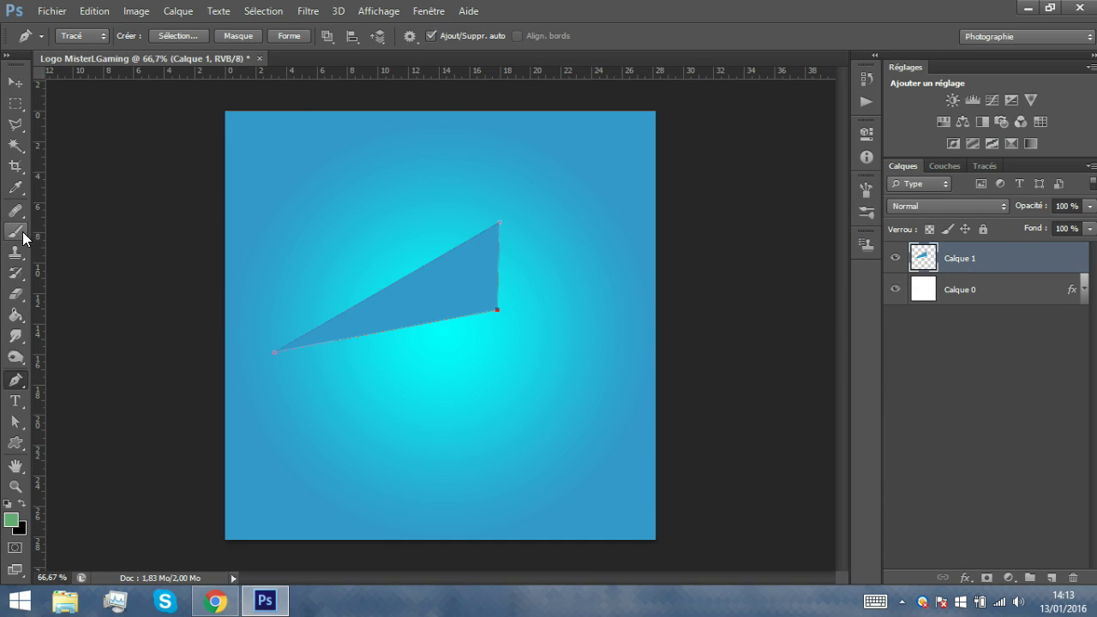
Delete the triangle's path and move the filled triangle right and down, closer to the canvas centre
right_click(443, 300)
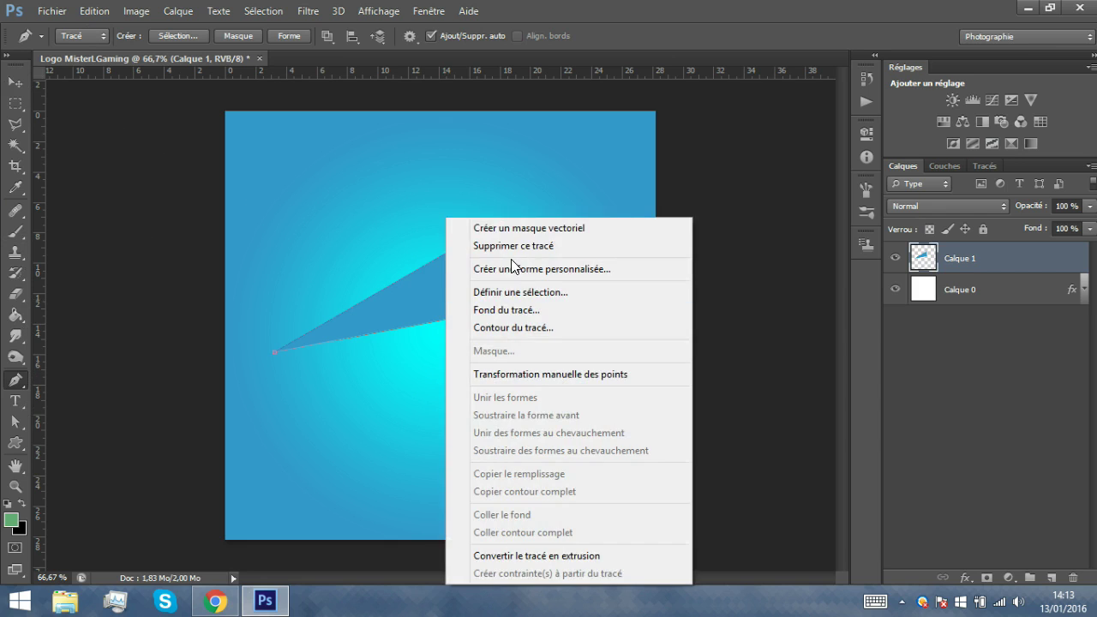
click(512, 246)
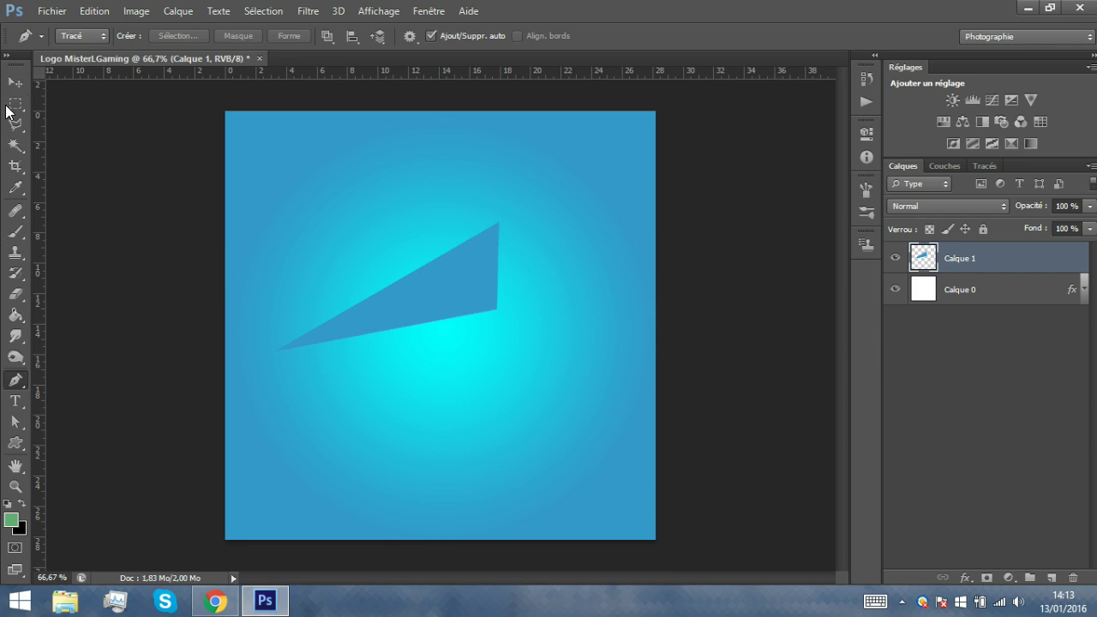
click(15, 82)
drag(431, 294, 492, 305)
key(z)
key(v)
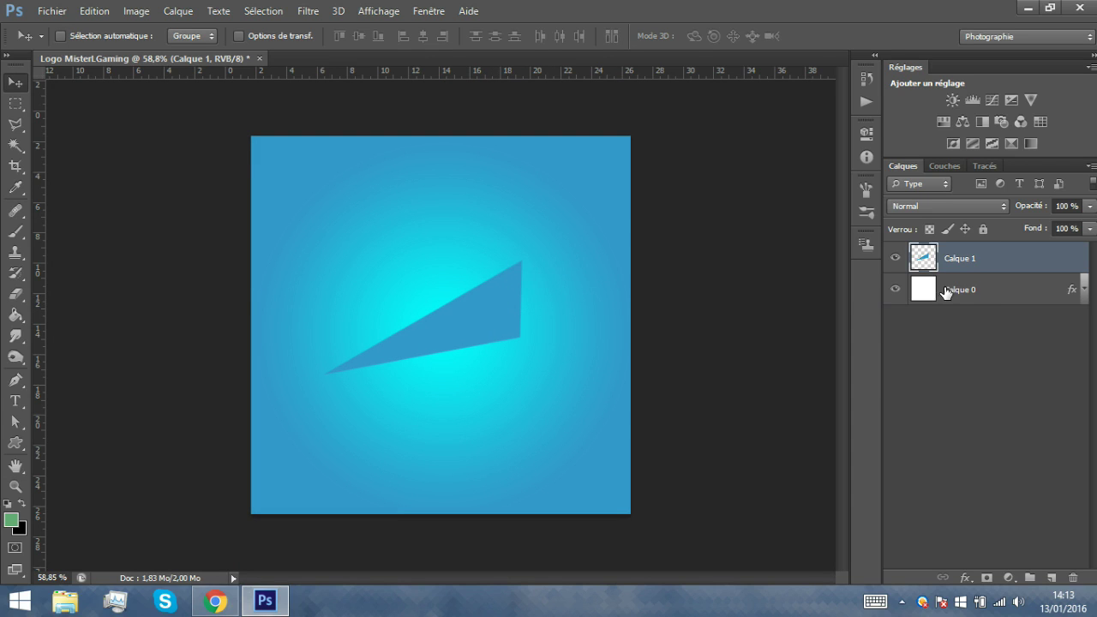
In Calque 0's gradient overlay, set the colour stop at position 0% to dark blue #003366
click(1083, 289)
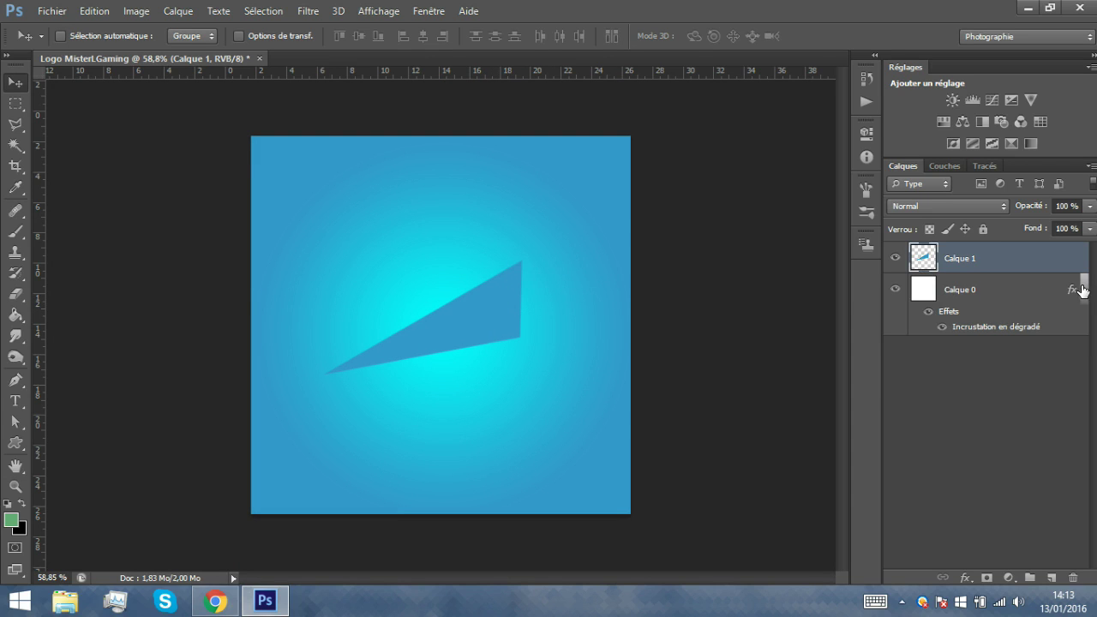
click(962, 302)
double_click(962, 300)
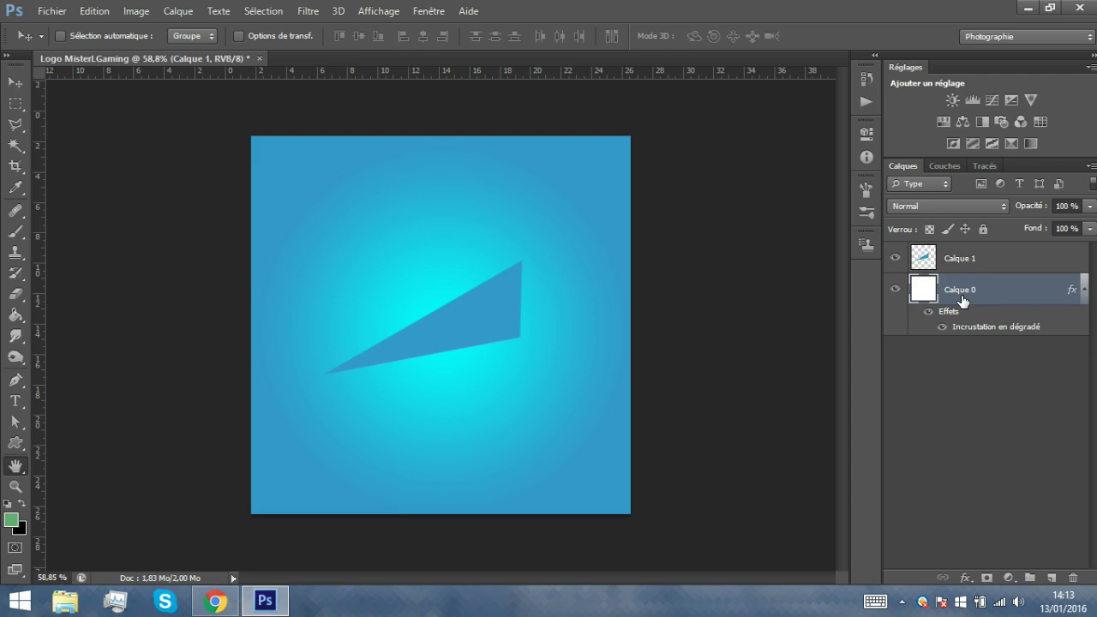
click(393, 500)
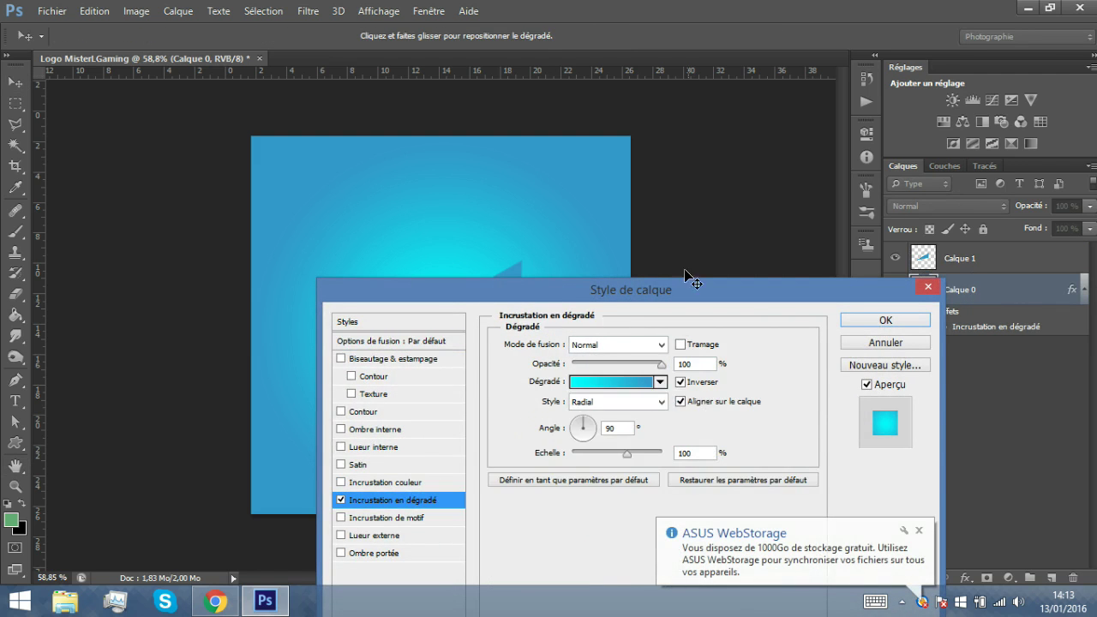
drag(685, 289, 807, 239)
click(780, 330)
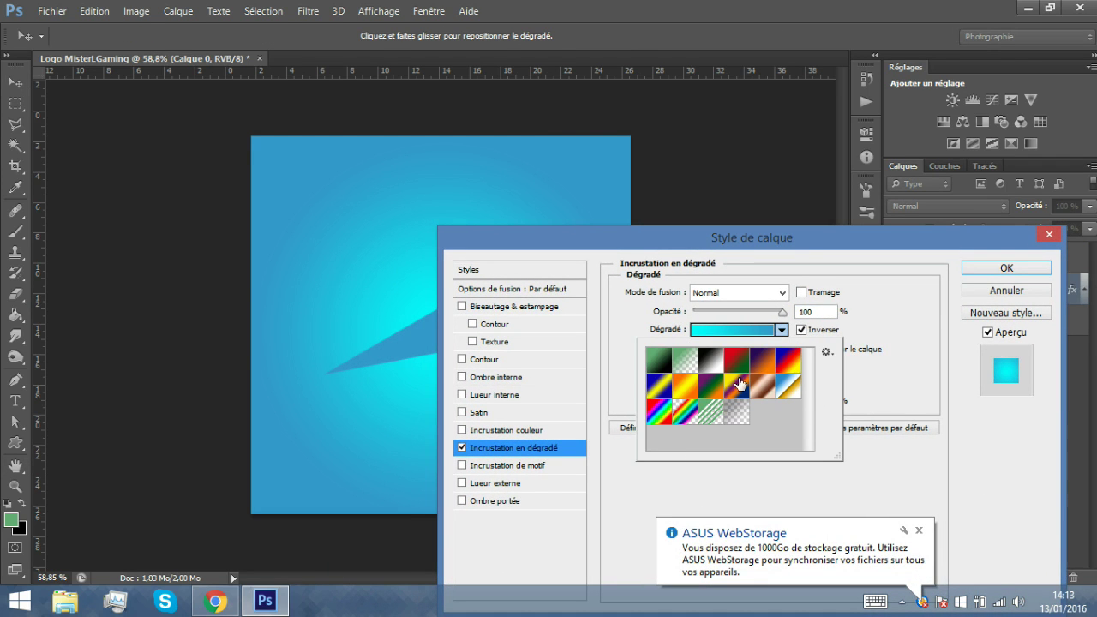
click(742, 327)
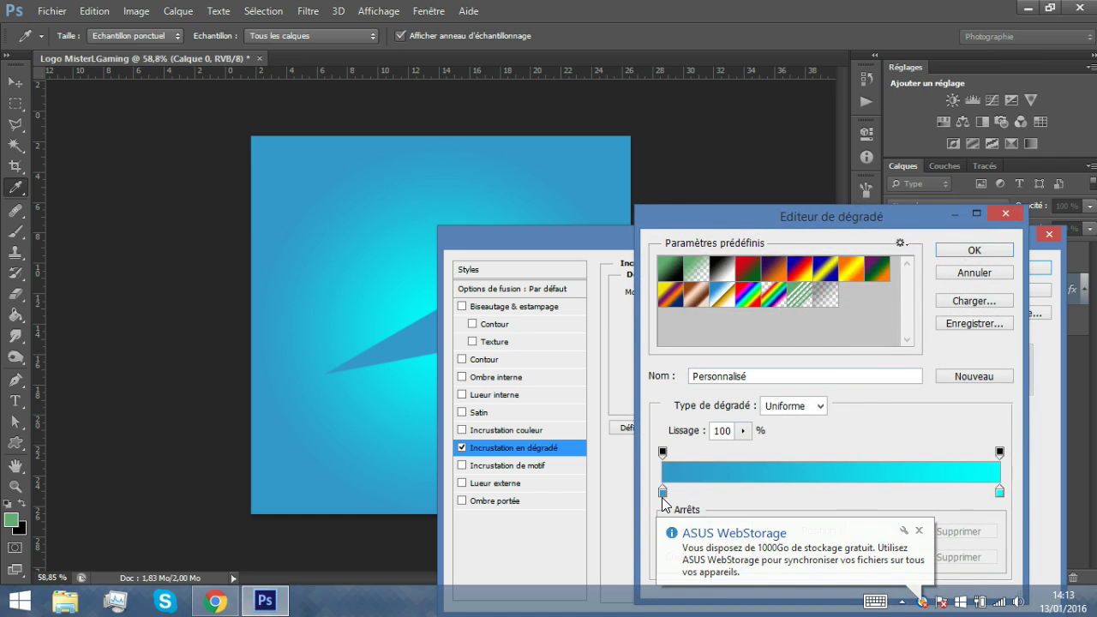
click(662, 492)
double_click(662, 492)
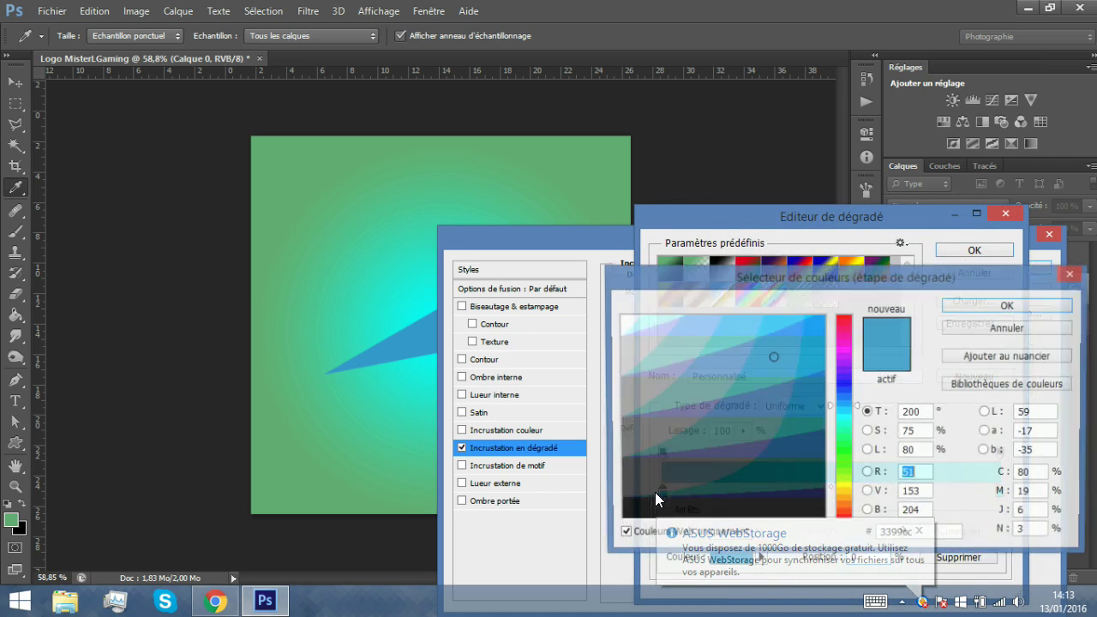
mouse_move(660, 482)
mouse_down()
mouse_move(669, 455)
mouse_move(661, 498)
mouse_move(725, 443)
mouse_move(793, 460)
mouse_move(769, 455)
mouse_up()
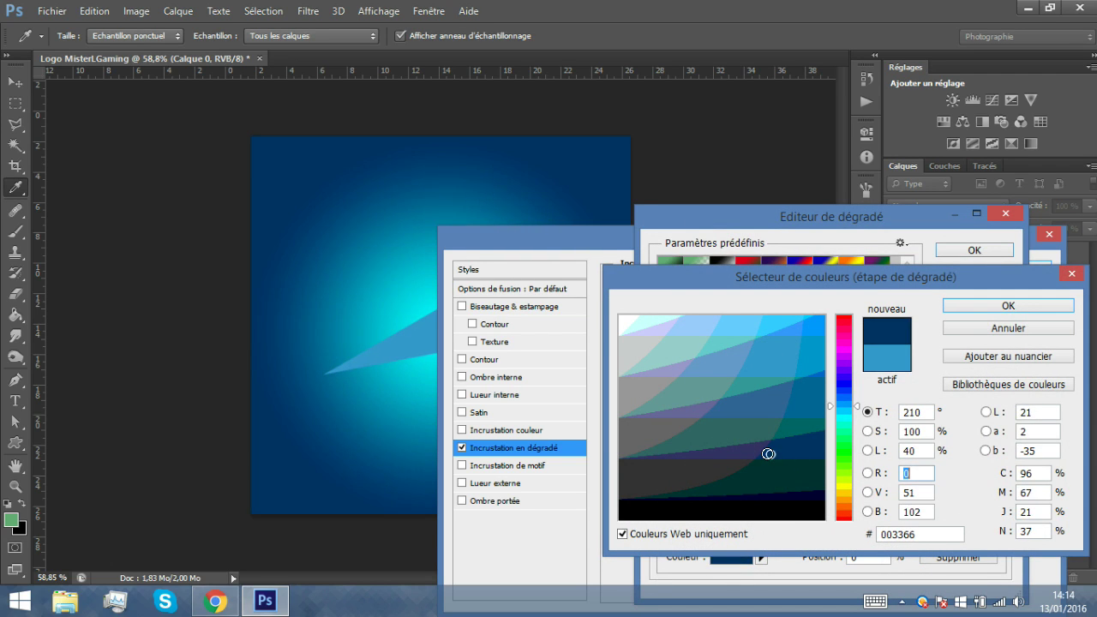
click(997, 309)
Set the gradient stop at position 100% to medium blue #3366cc and apply the gradient overlay to Calque 0
double_click(990, 495)
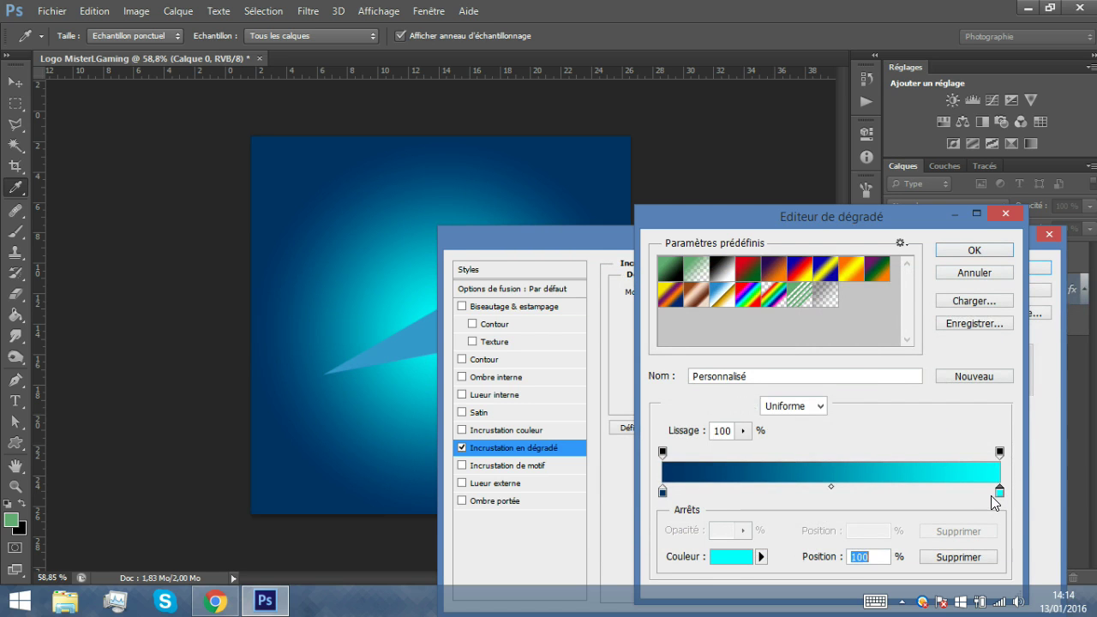
click(783, 356)
text(51)
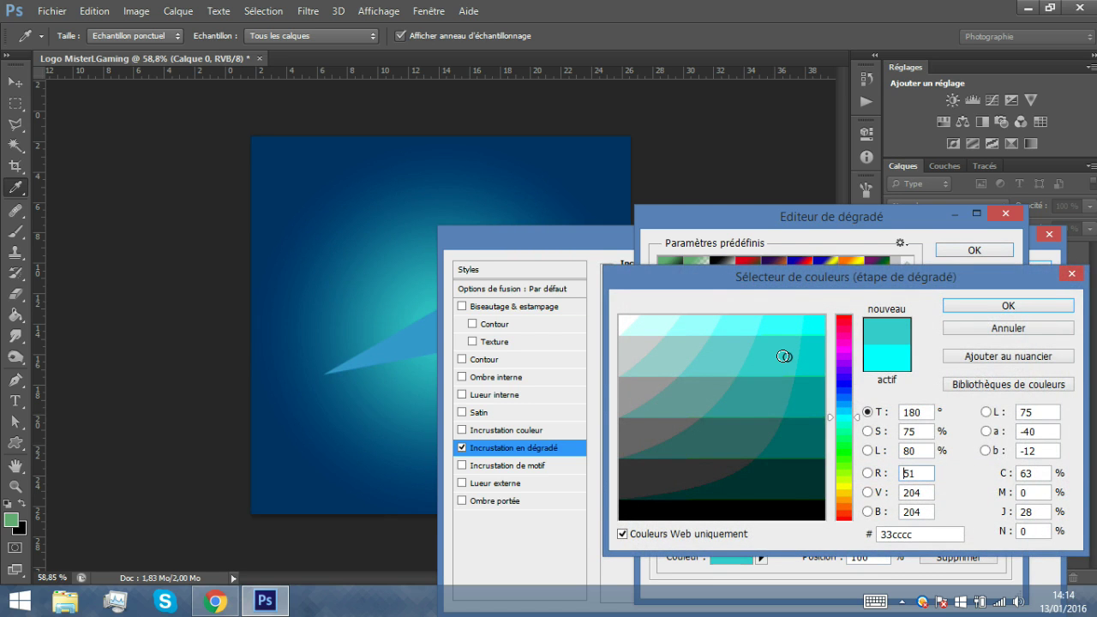
click(709, 391)
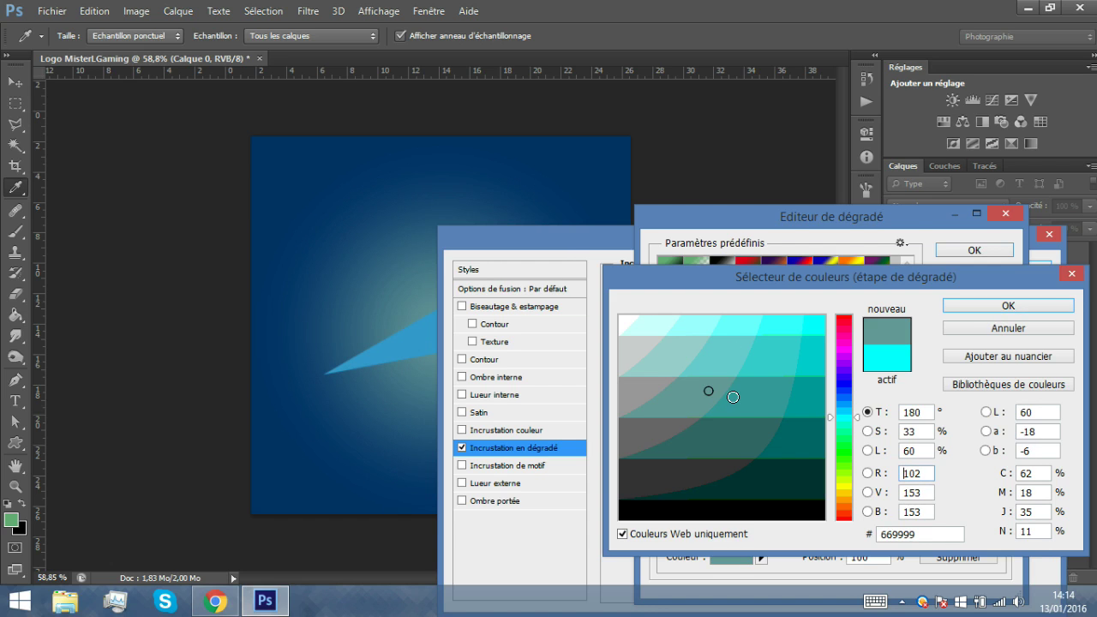
click(608, 157)
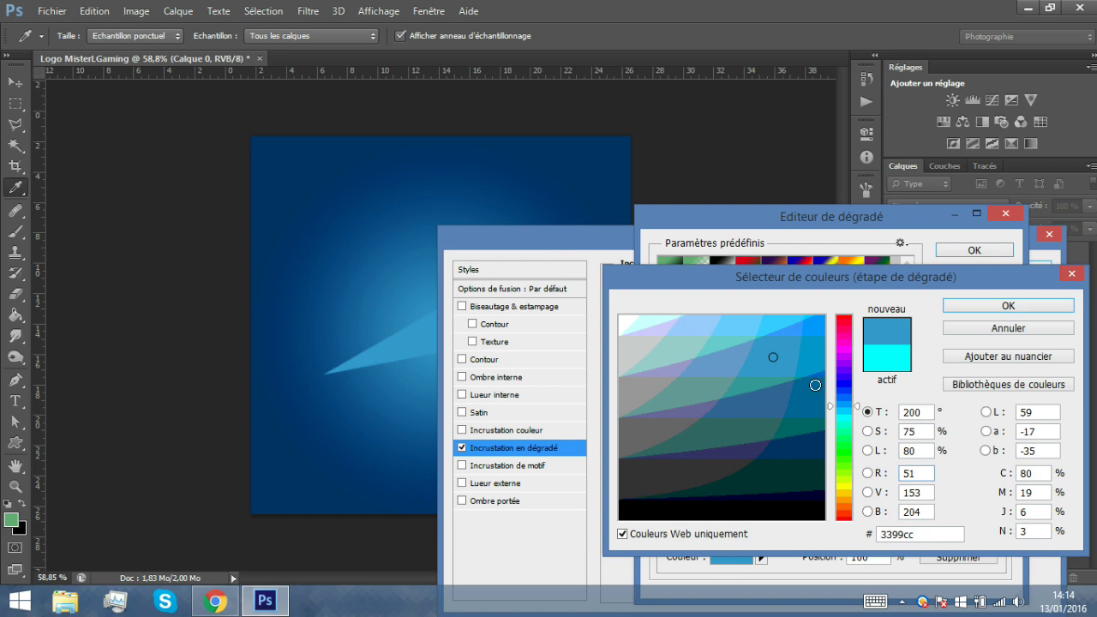
drag(833, 425, 838, 393)
click(811, 352)
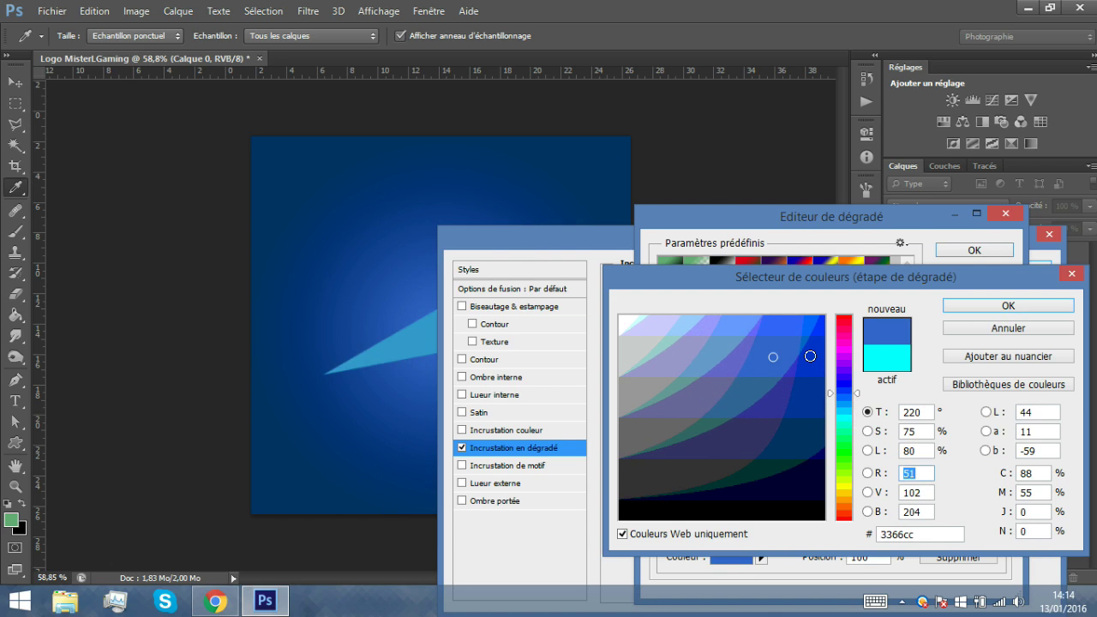
click(791, 353)
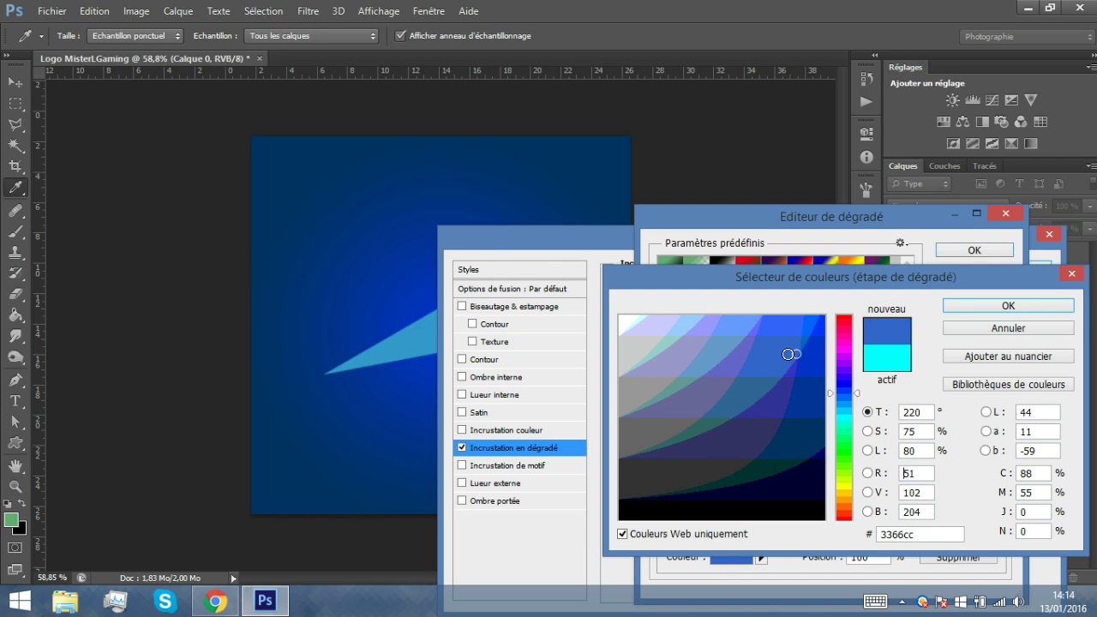
click(1008, 305)
click(975, 249)
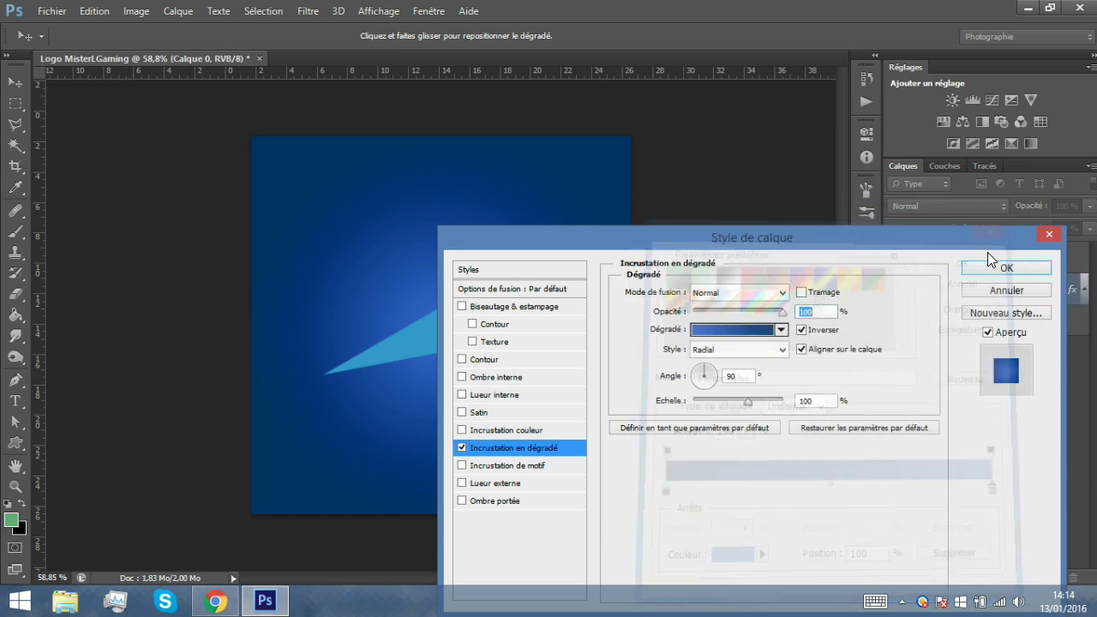
click(996, 265)
key(v)
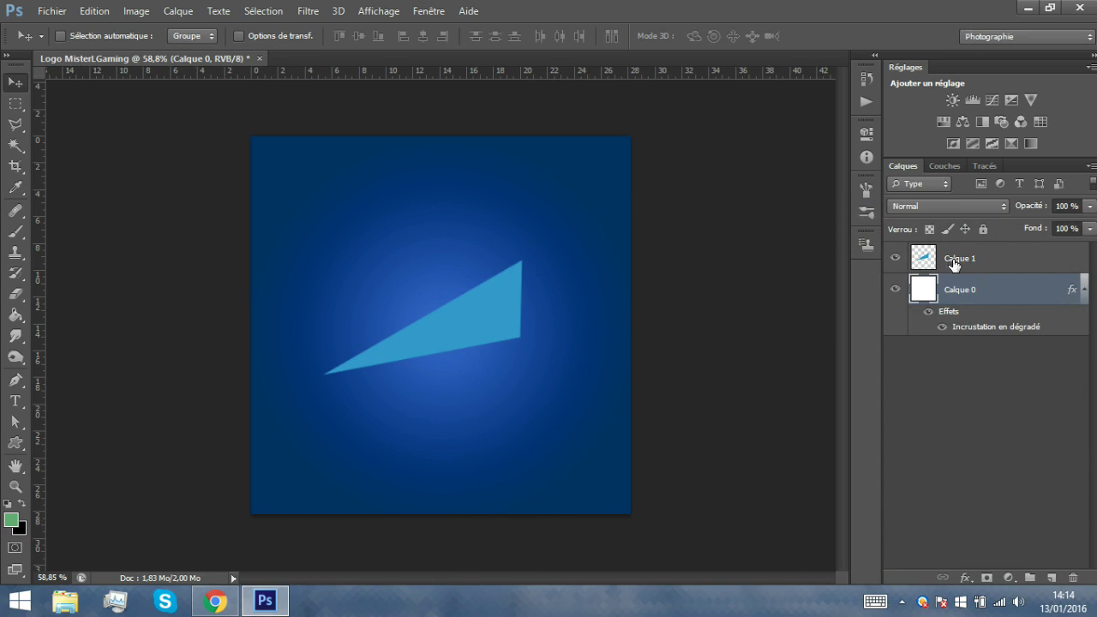
Add a new layer above Calque 1 and start a Pen path just outside the triangle's lower-left tip
click(1056, 270)
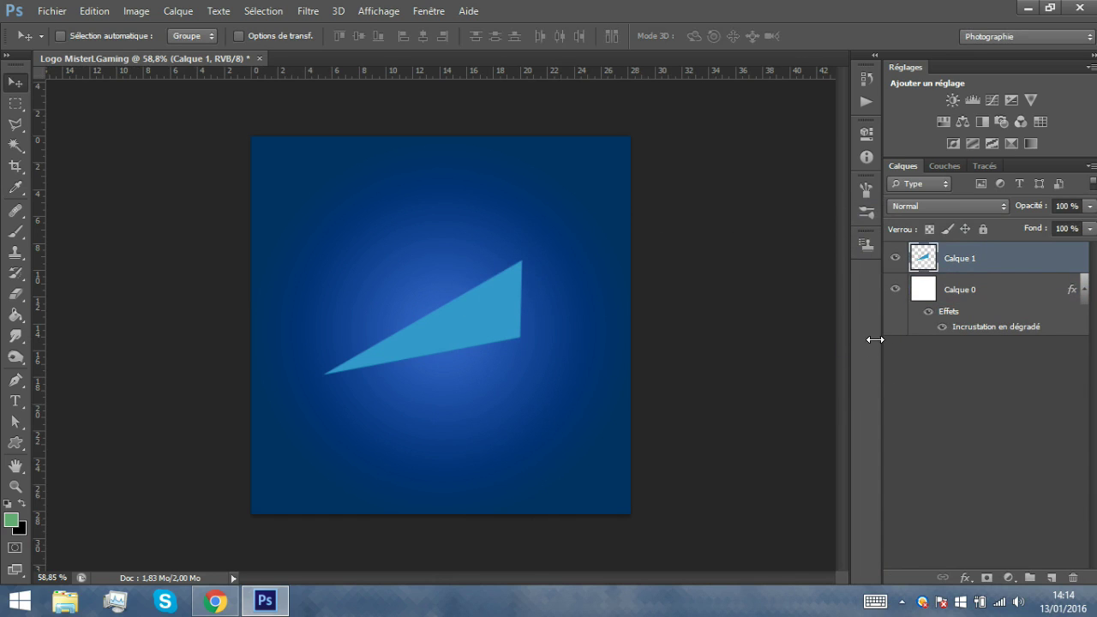
click(1051, 578)
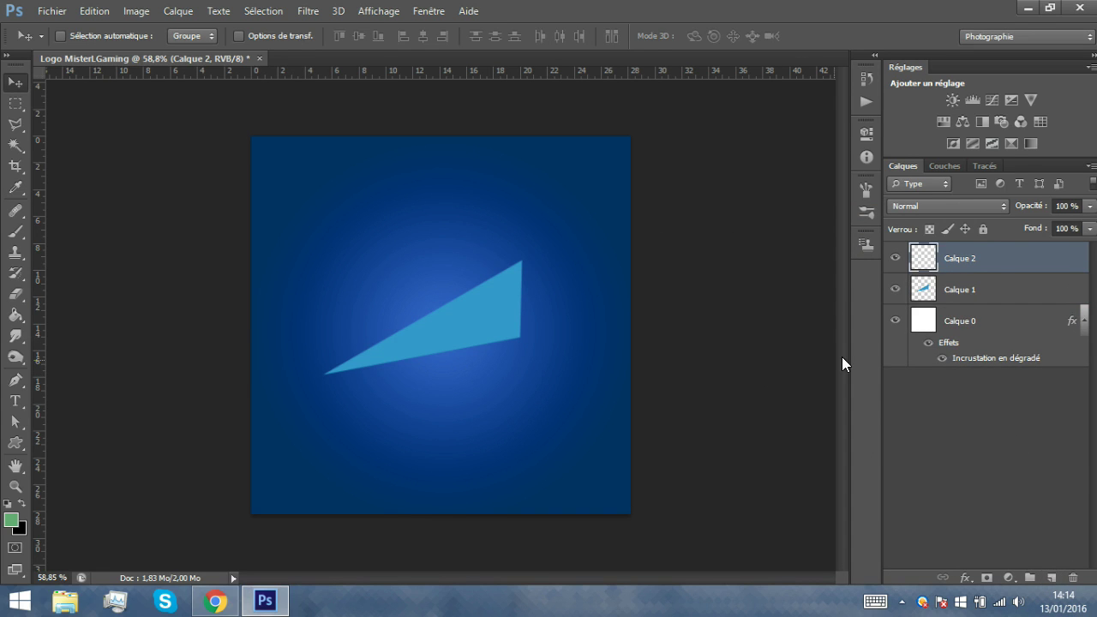
click(8, 383)
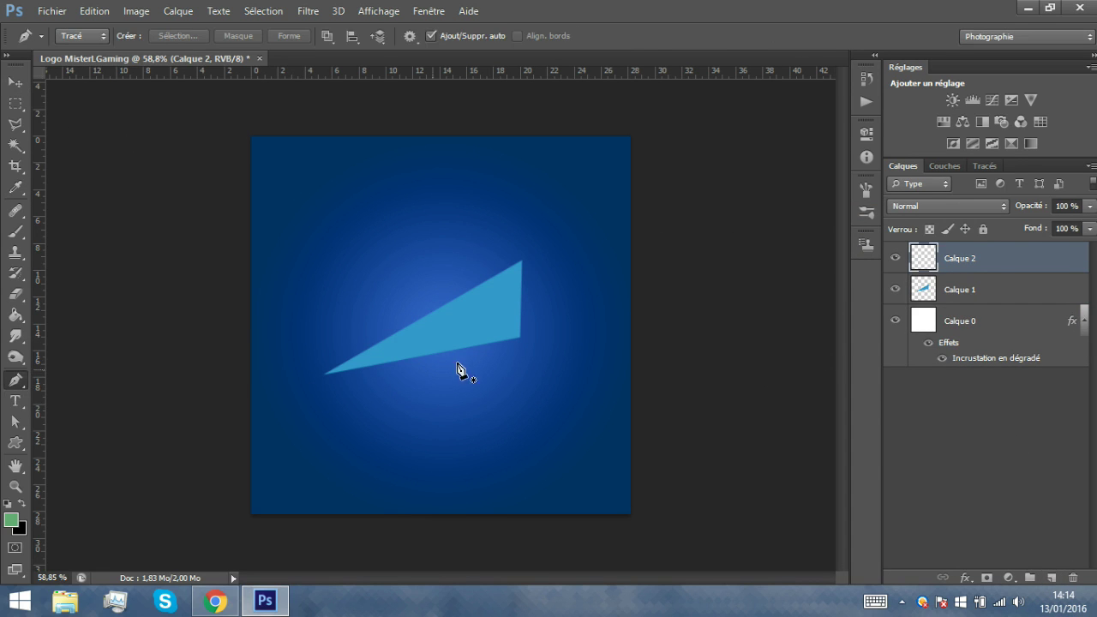
key(z)
drag(404, 331, 461, 357)
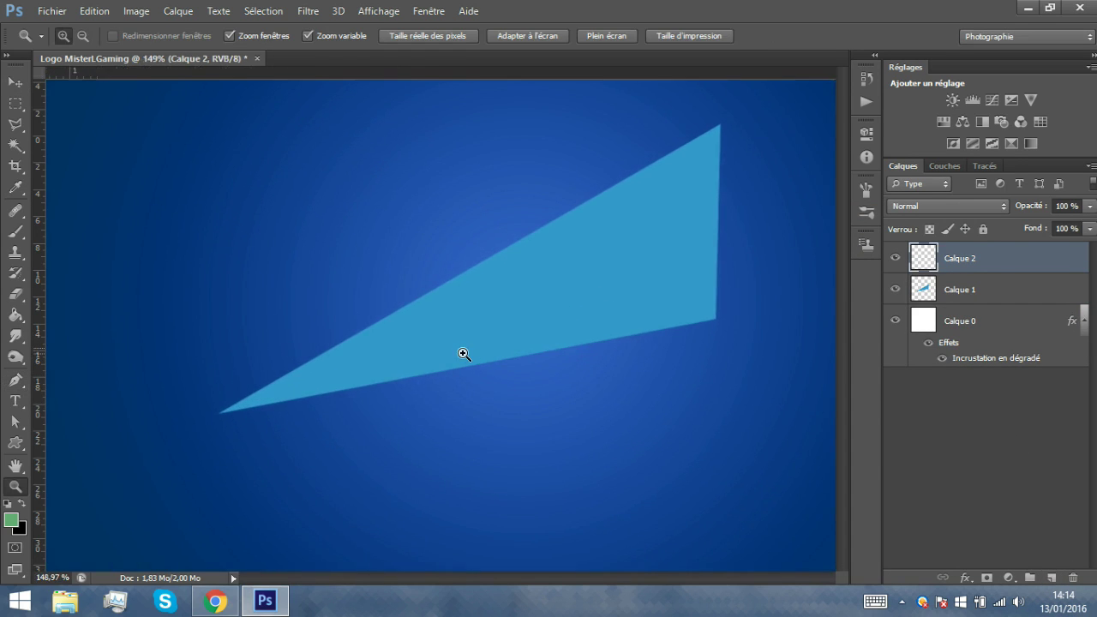
scroll(571, 336, up, 1)
drag(570, 336, 532, 345)
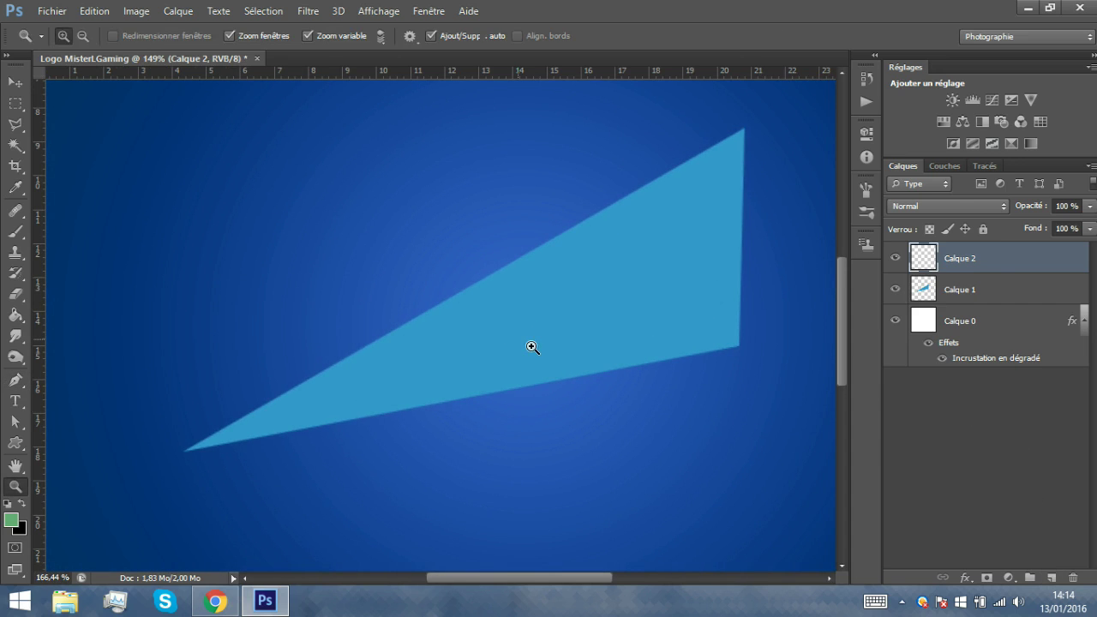
key(p)
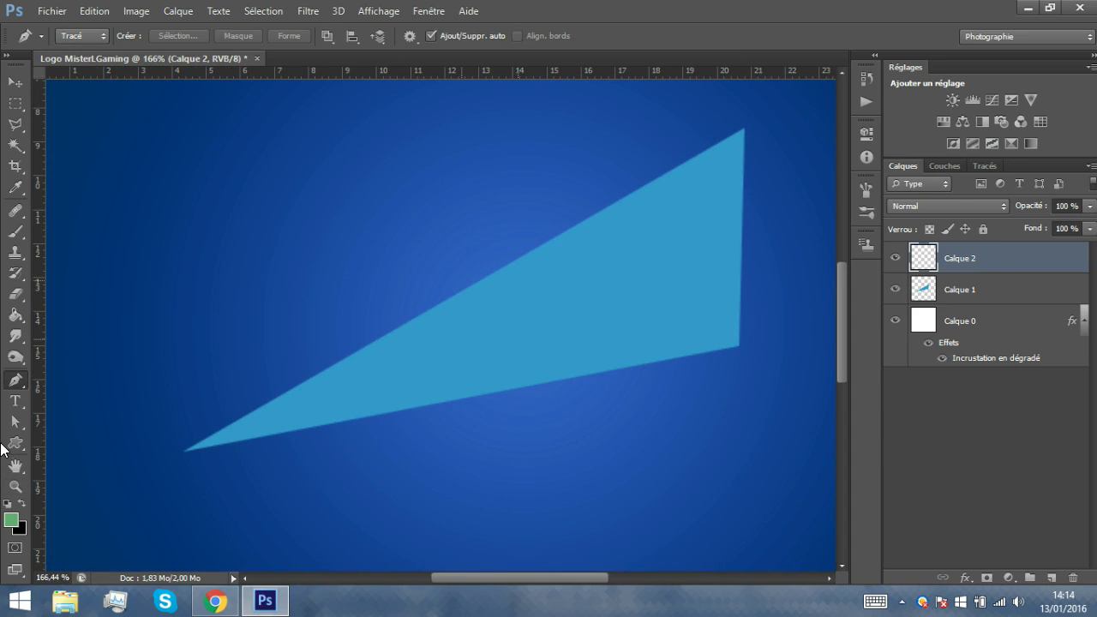
click(165, 459)
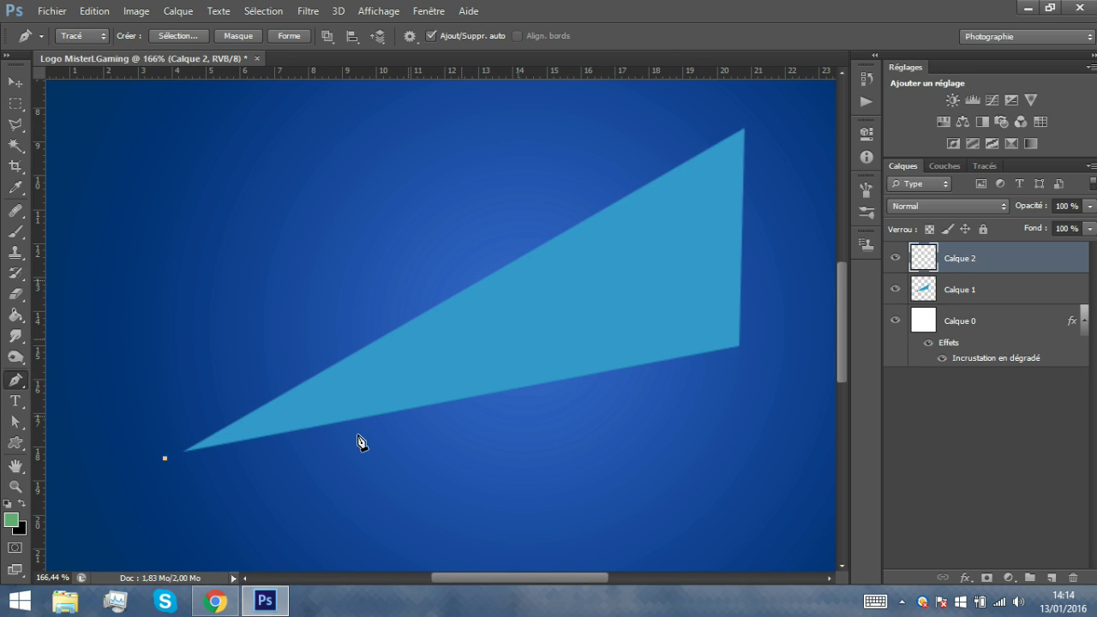
click(216, 601)
click(216, 600)
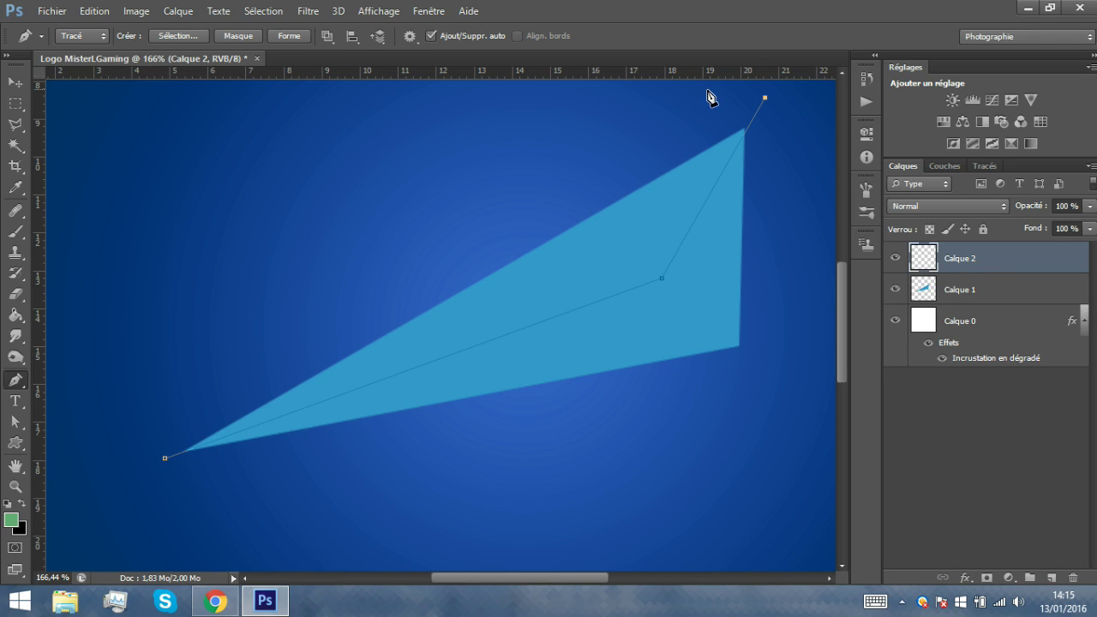
Close the Pen path with corners just beyond the triangle's upper-right tip and above its left tip, running parallel to its upper edge
click(751, 94)
click(764, 93)
click(170, 430)
click(166, 459)
Fill the Pen path on Calque 2 with bright blue #0099ff
right_click(469, 314)
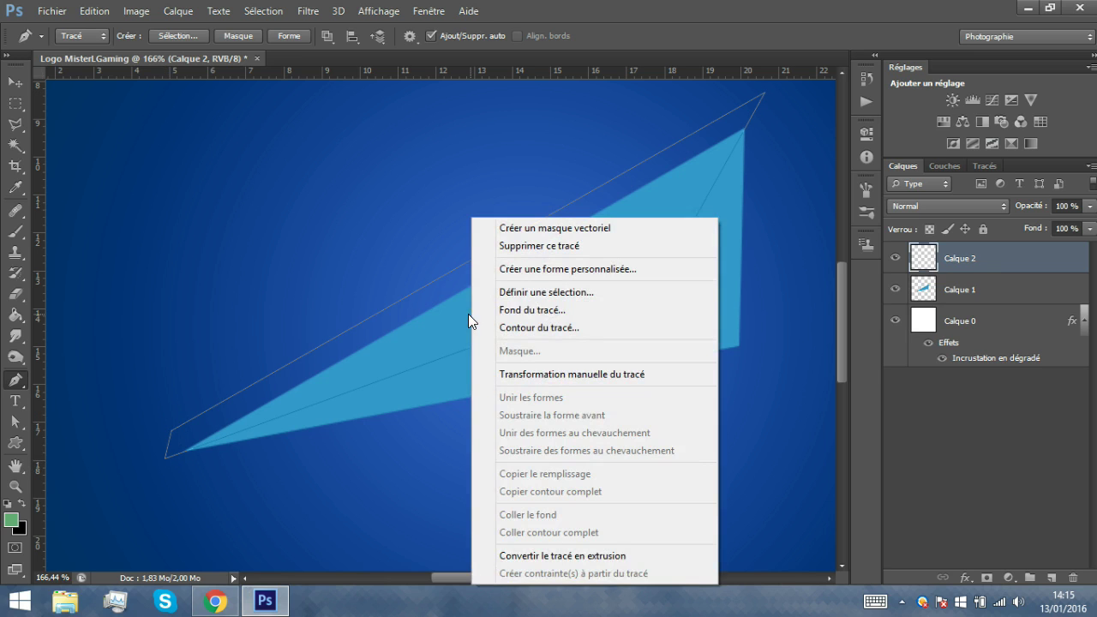
click(524, 309)
click(795, 265)
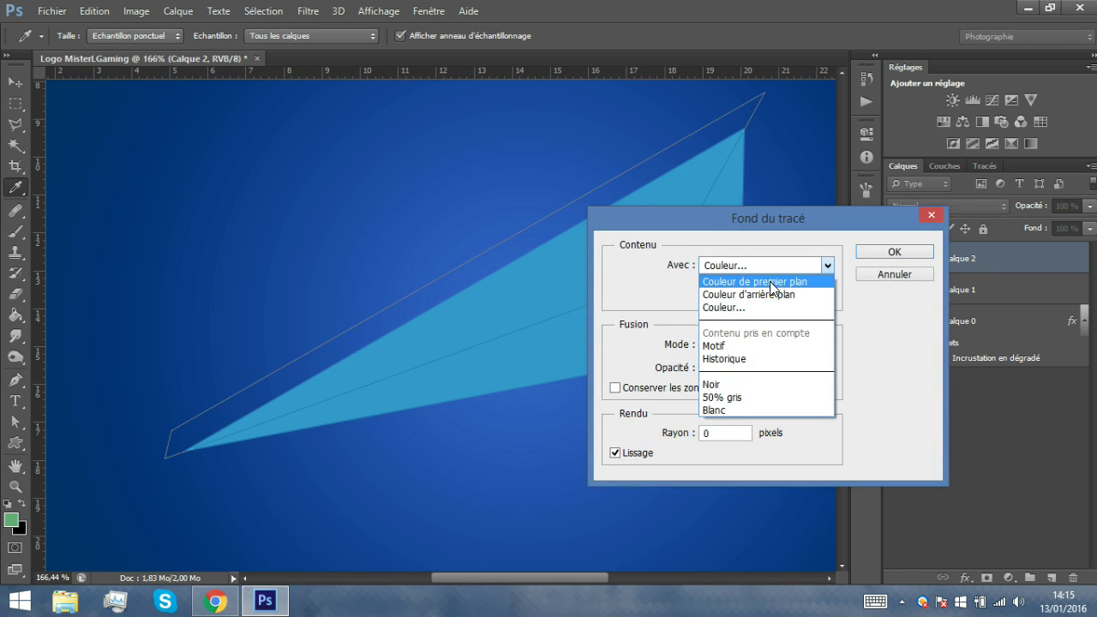
click(752, 306)
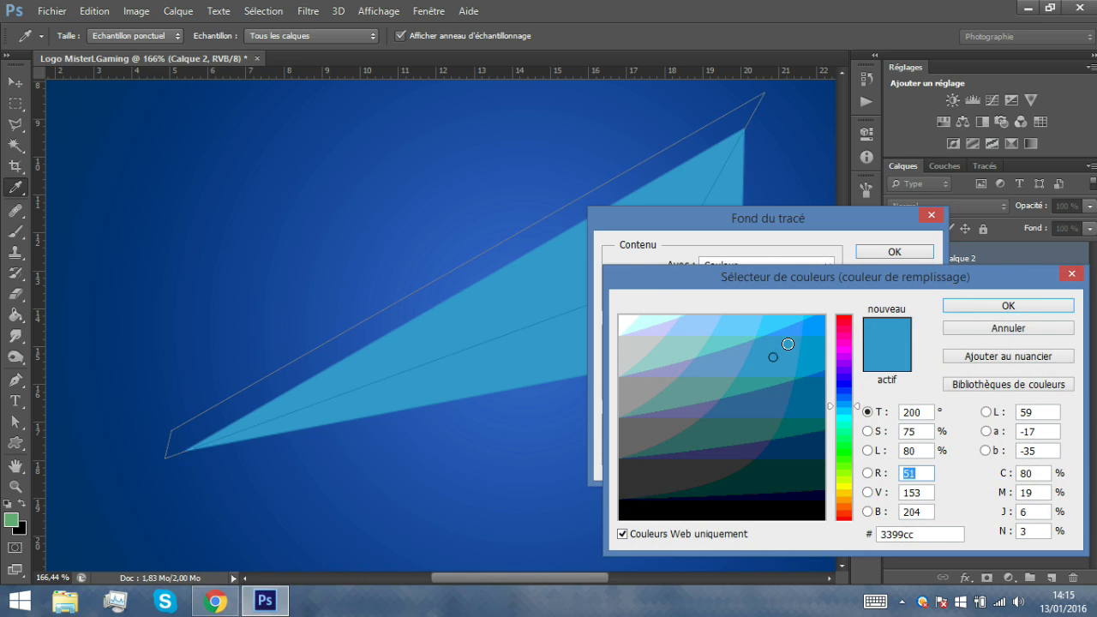
click(810, 327)
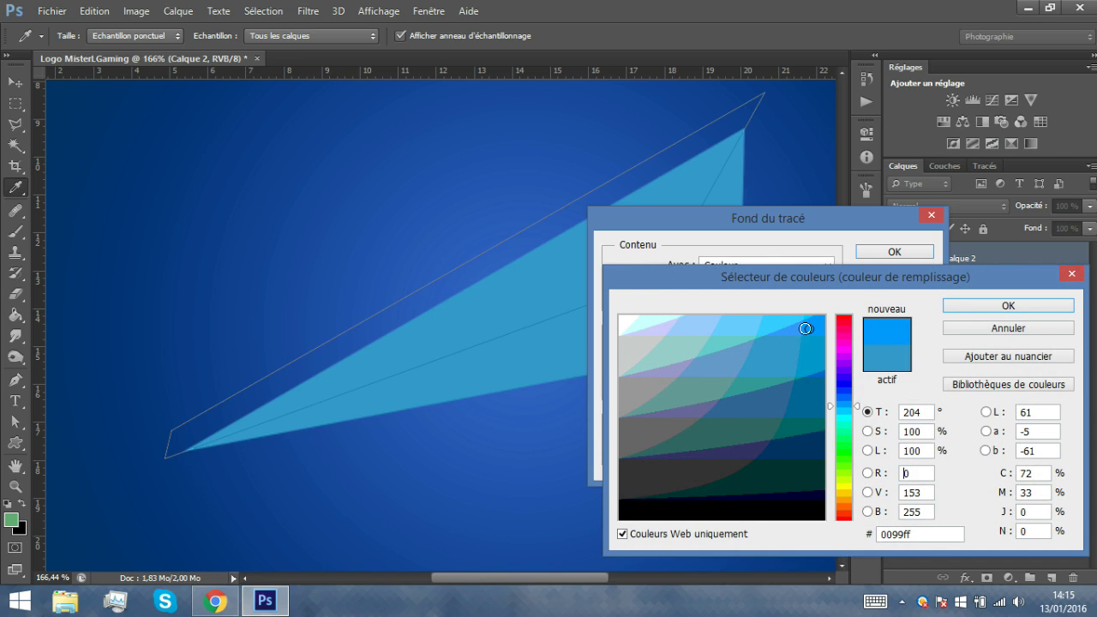
click(1008, 306)
click(874, 251)
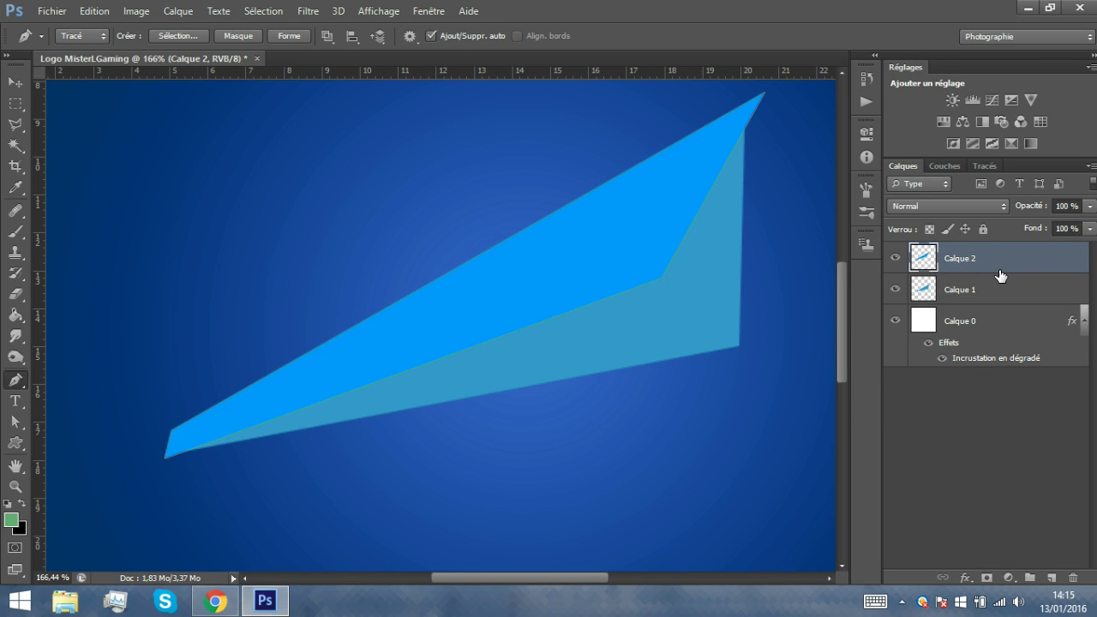
Clip Calque 2 to Calque 1 with a clipping mask and delete the used path
key(z)
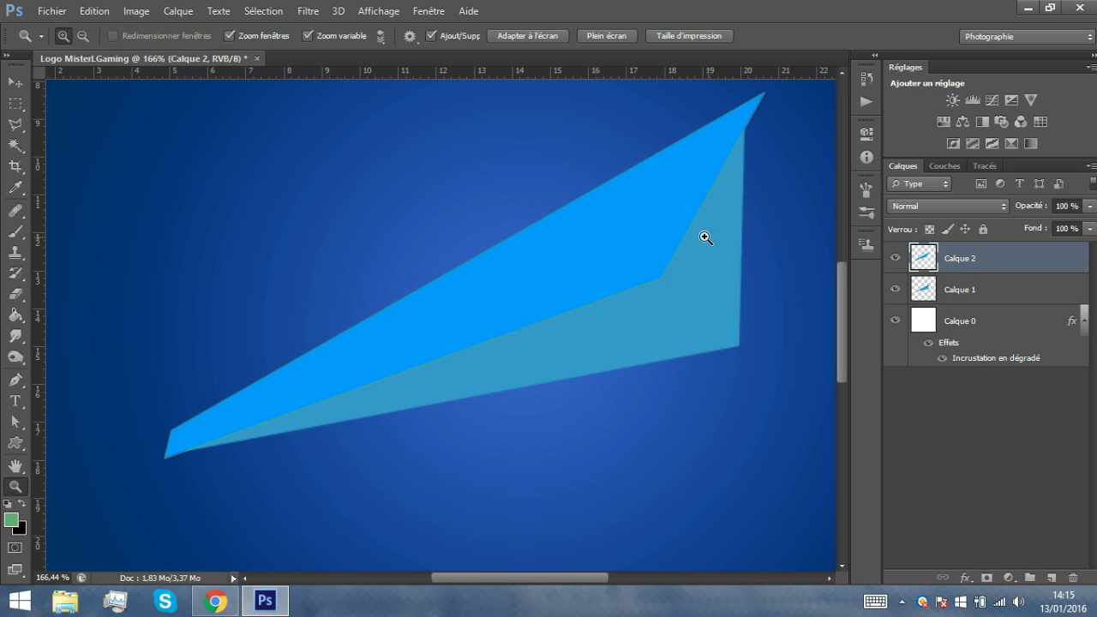
drag(703, 235, 646, 234)
drag(421, 289, 470, 297)
key(p)
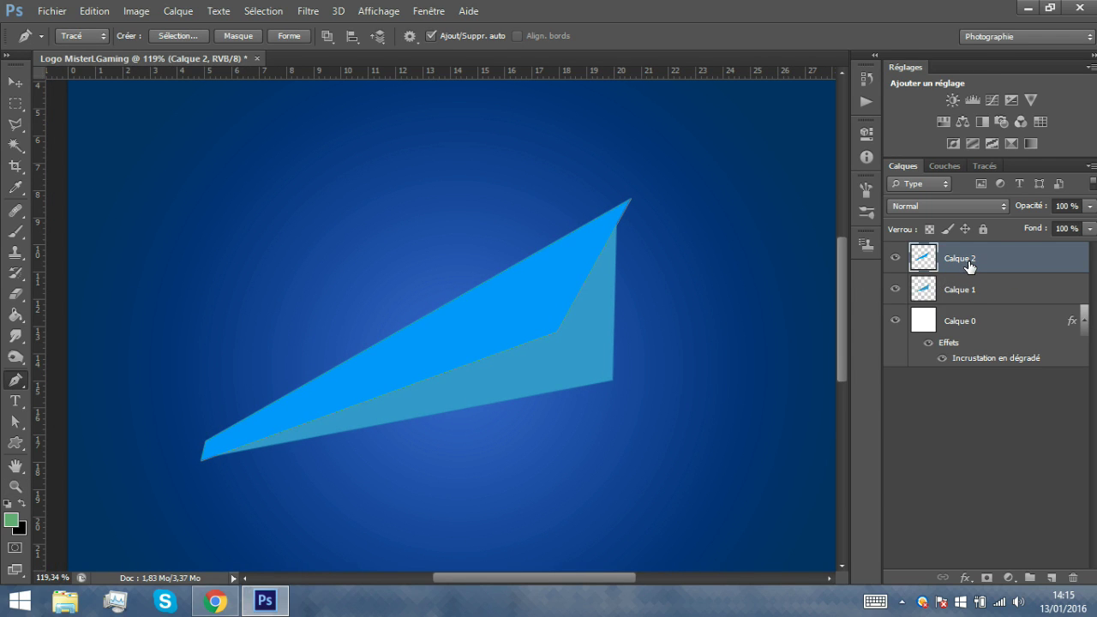
drag(971, 269, 996, 271)
drag(1001, 266, 1000, 266)
alt+click(1001, 266)
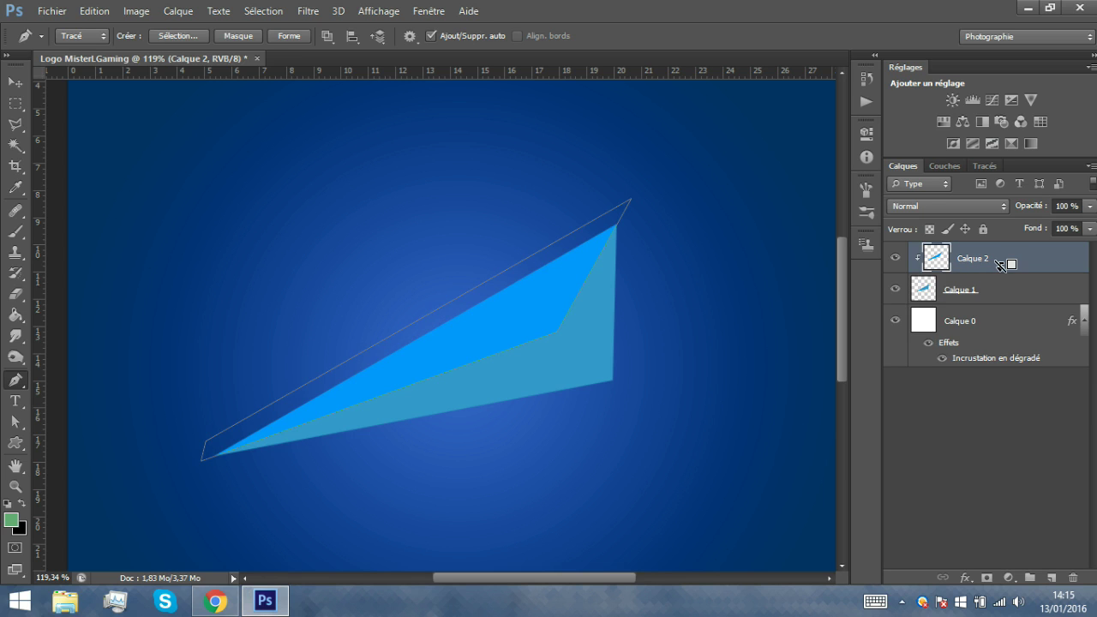
right_click(531, 311)
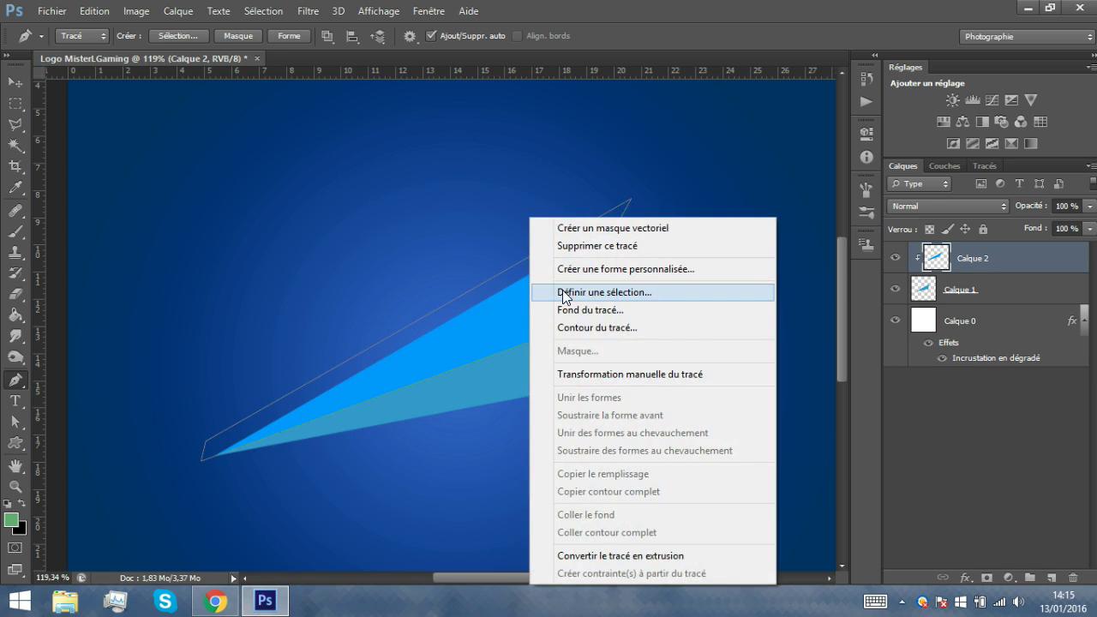
click(588, 246)
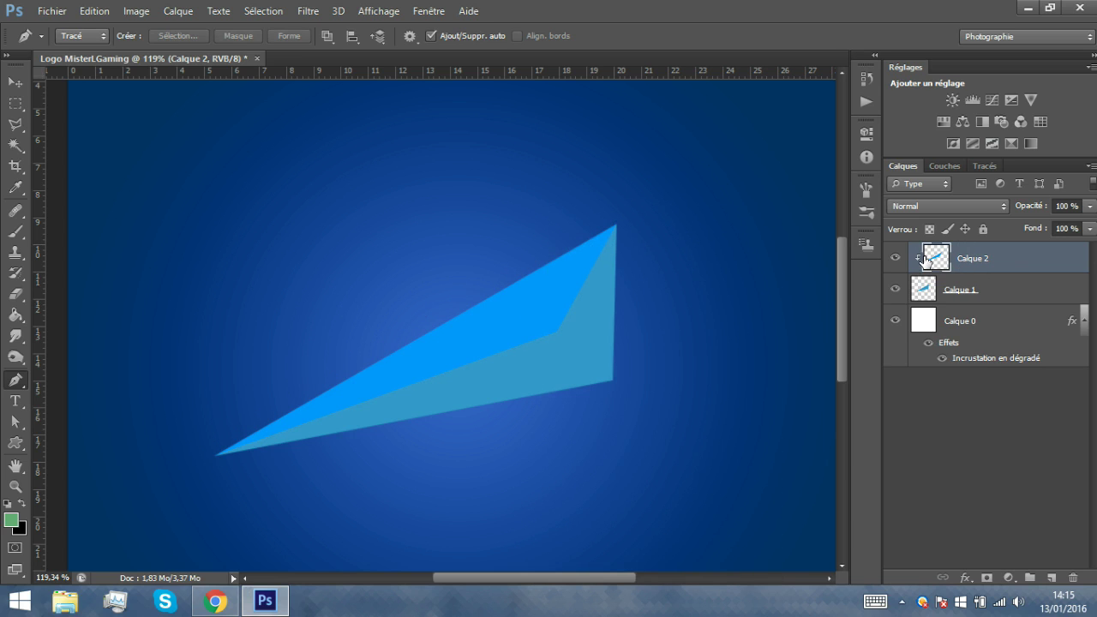
click(894, 258)
click(894, 259)
Draw a closed four-corner Pen path from the triangle's upper-right tip to the bright facet's inner corner, extending beyond the triangle's lower-right corner and right edge
key(z)
drag(480, 369, 370, 374)
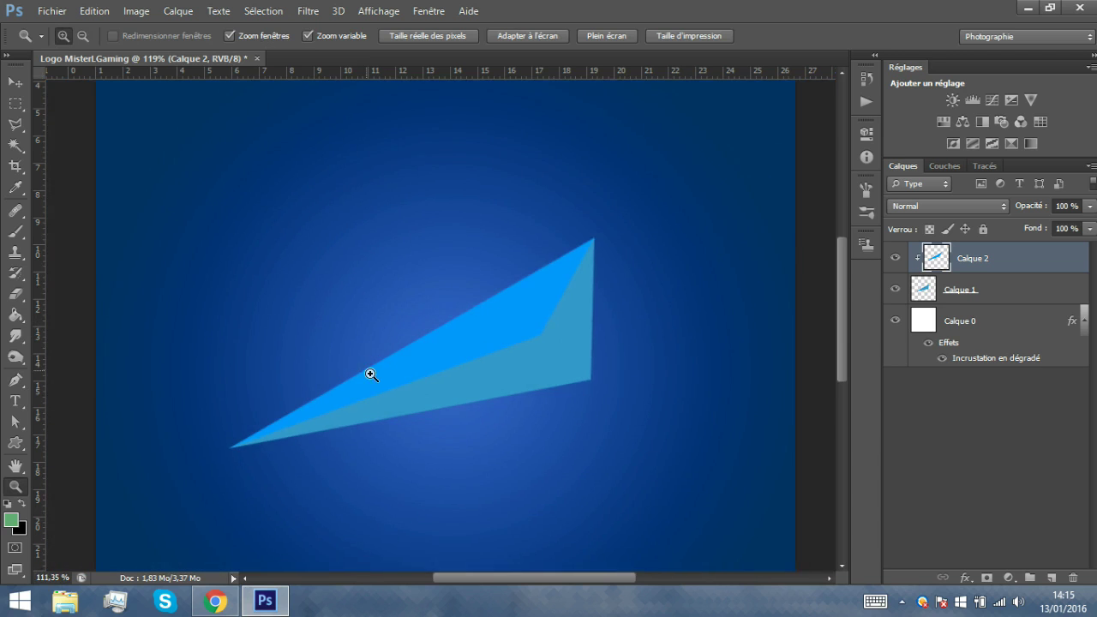
key(p)
drag(218, 436, 254, 437)
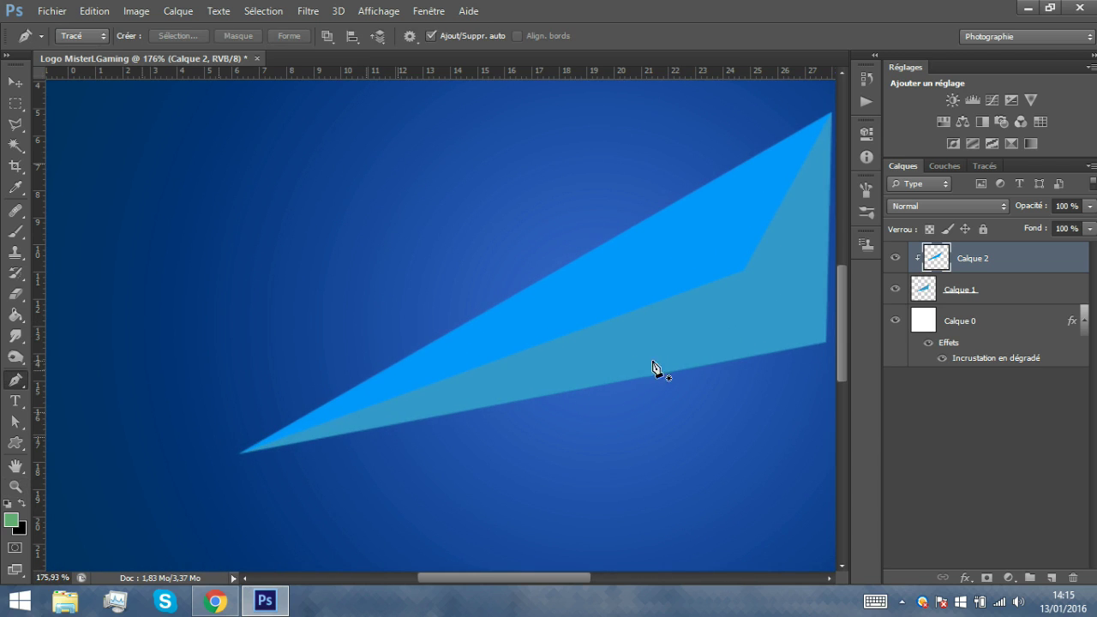
drag(747, 323, 512, 337)
click(583, 154)
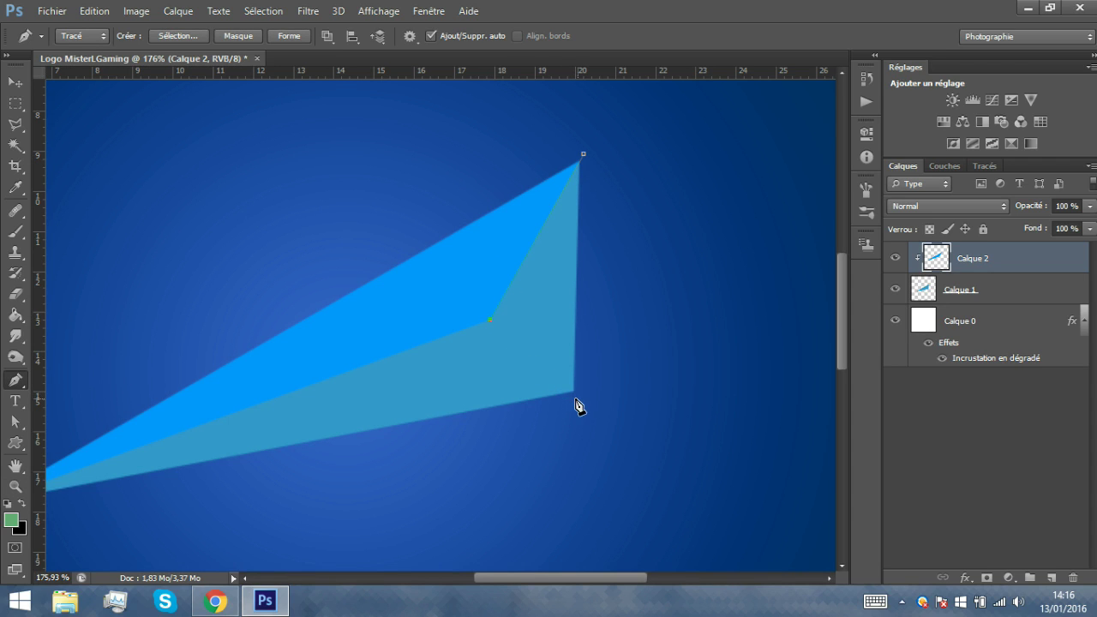
drag(581, 401, 600, 408)
ctrl+click(597, 423)
click(620, 183)
click(583, 155)
right_click(610, 286)
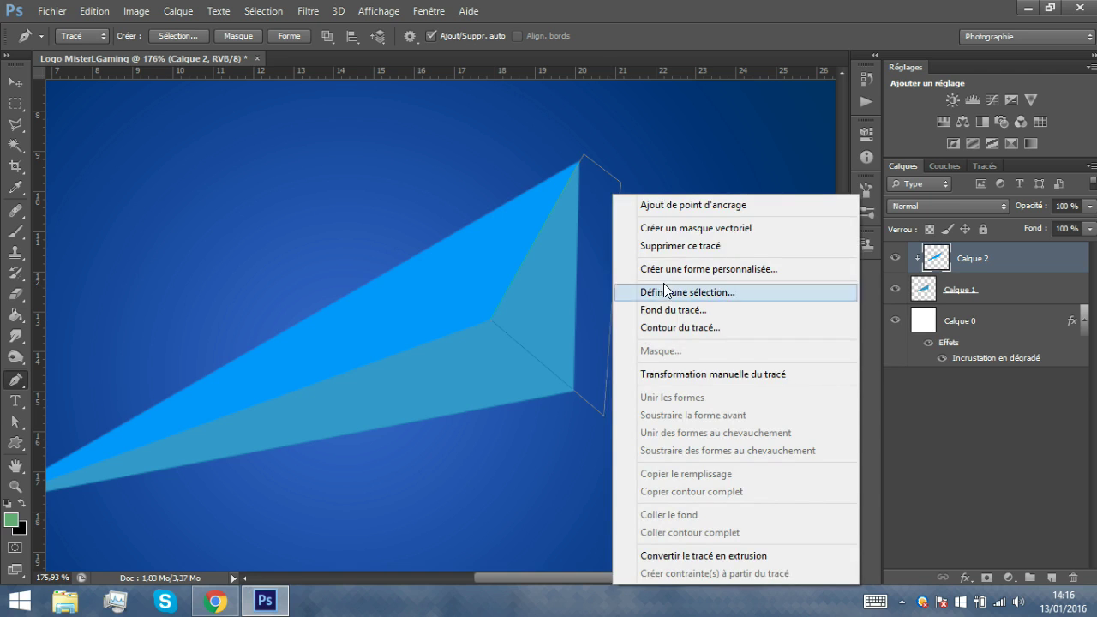
click(521, 367)
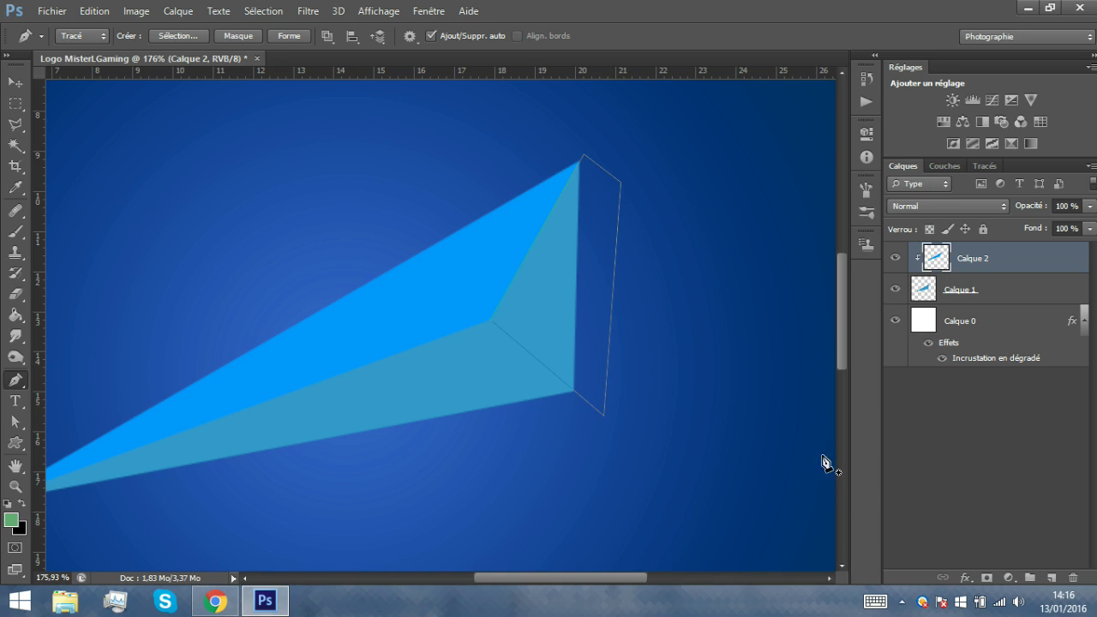
Add a new layer above Calque 2 and fill the path with a muted dark blue at 100% opacity
click(1051, 578)
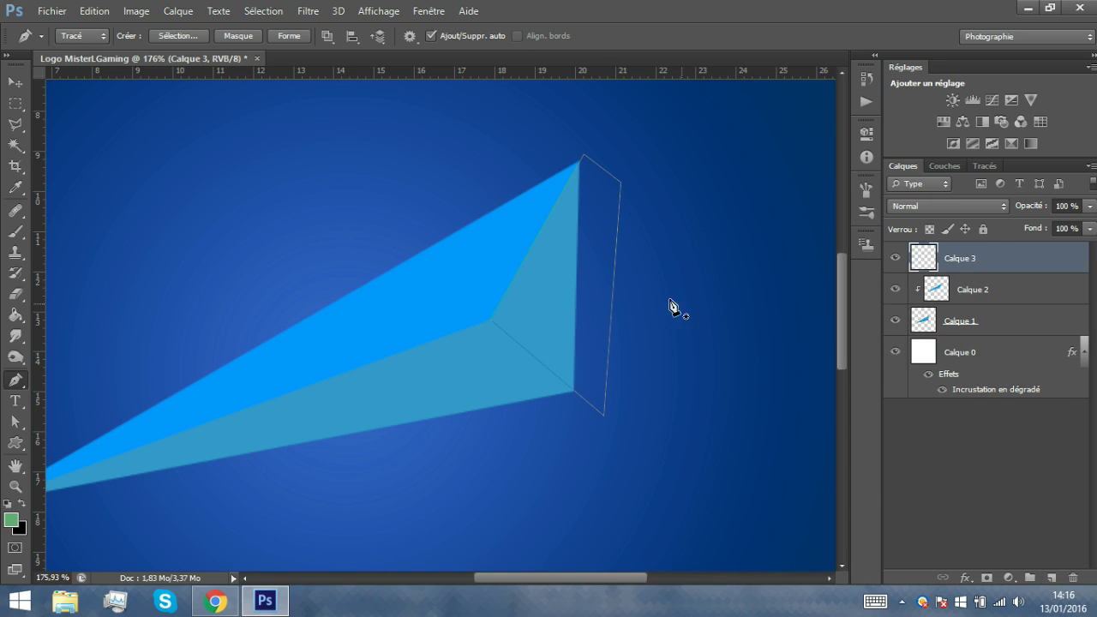
right_click(586, 290)
click(634, 309)
click(712, 266)
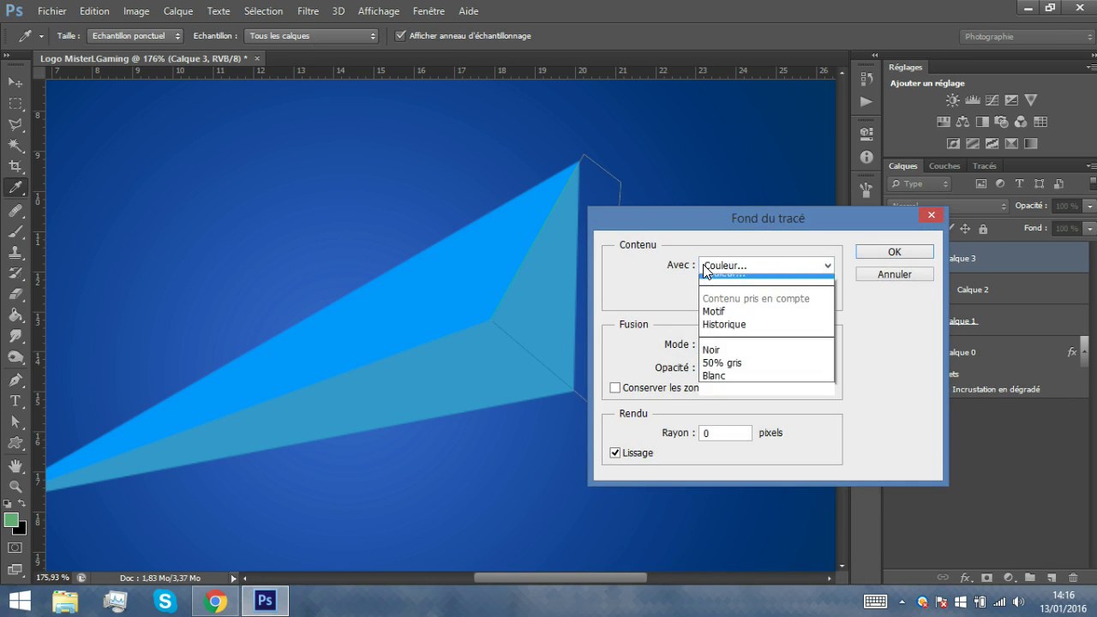
click(735, 264)
drag(810, 323, 768, 387)
drag(925, 278, 927, 279)
key(Return)
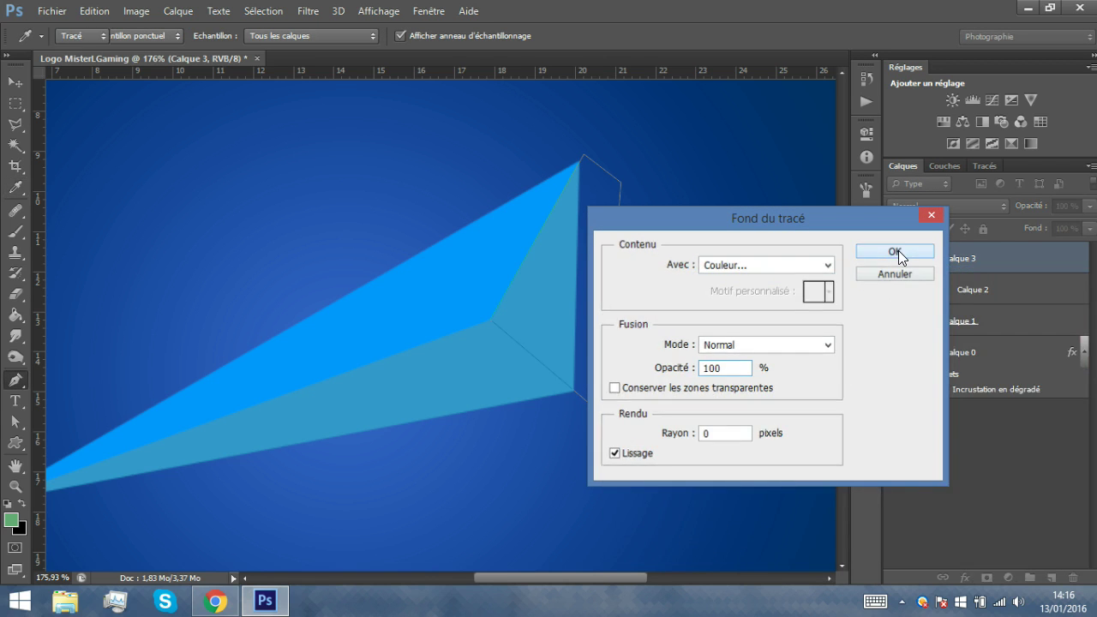
click(896, 251)
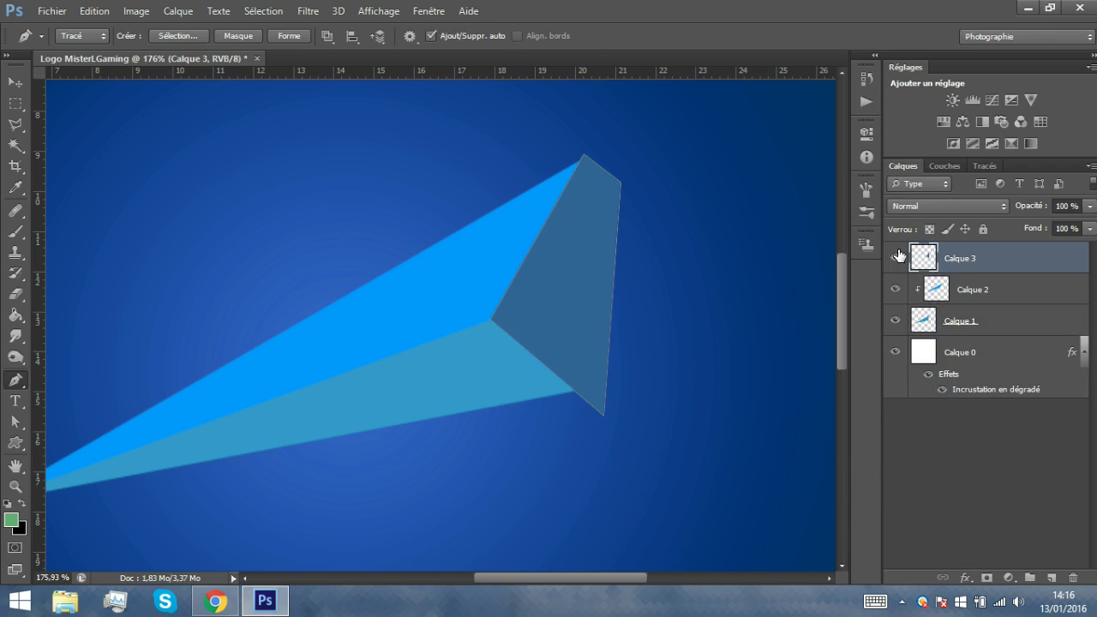
Add Calque 3 to the clipping mask on Calque 1 and delete the right facet's path
alt+click(997, 273)
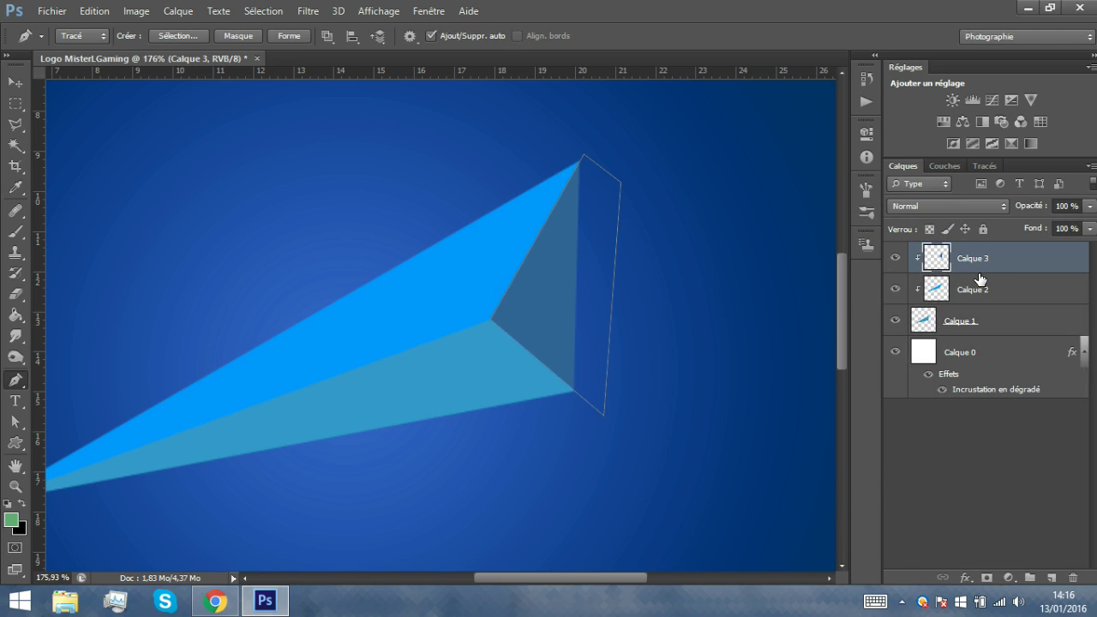
right_click(712, 255)
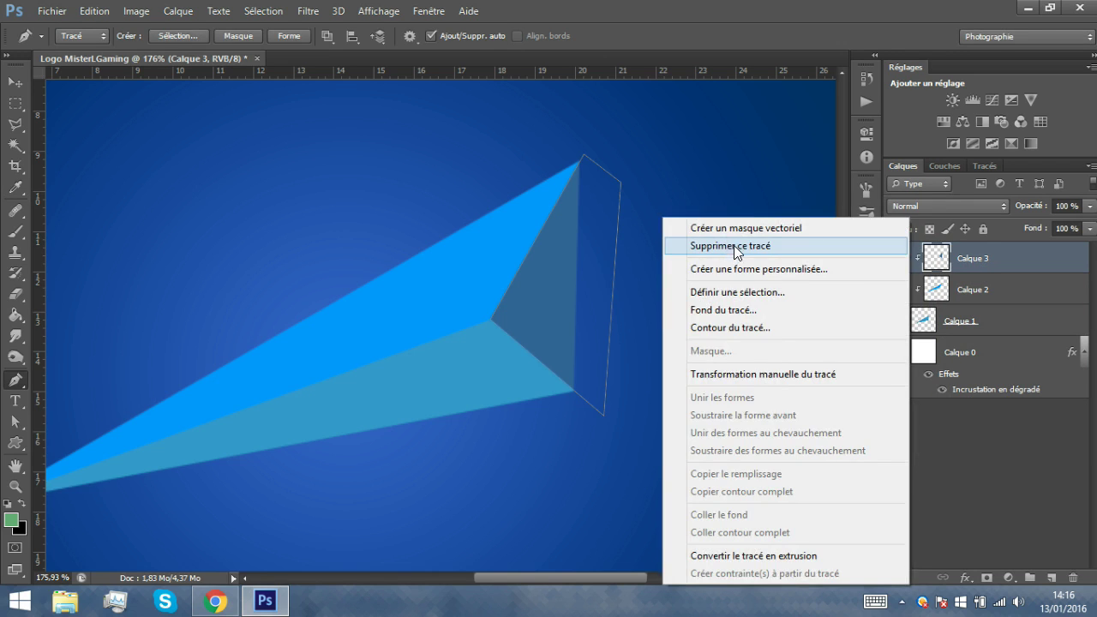
click(734, 245)
Examine the three-facet shape up close and against the whole background
key(z)
drag(636, 254, 533, 247)
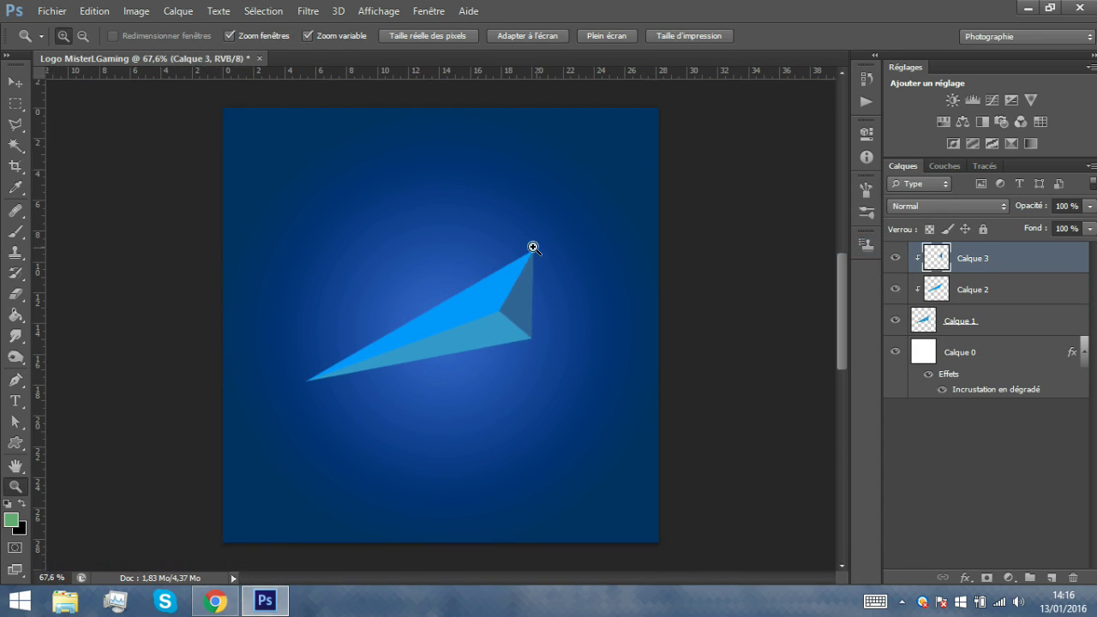
drag(406, 292, 472, 277)
key(p)
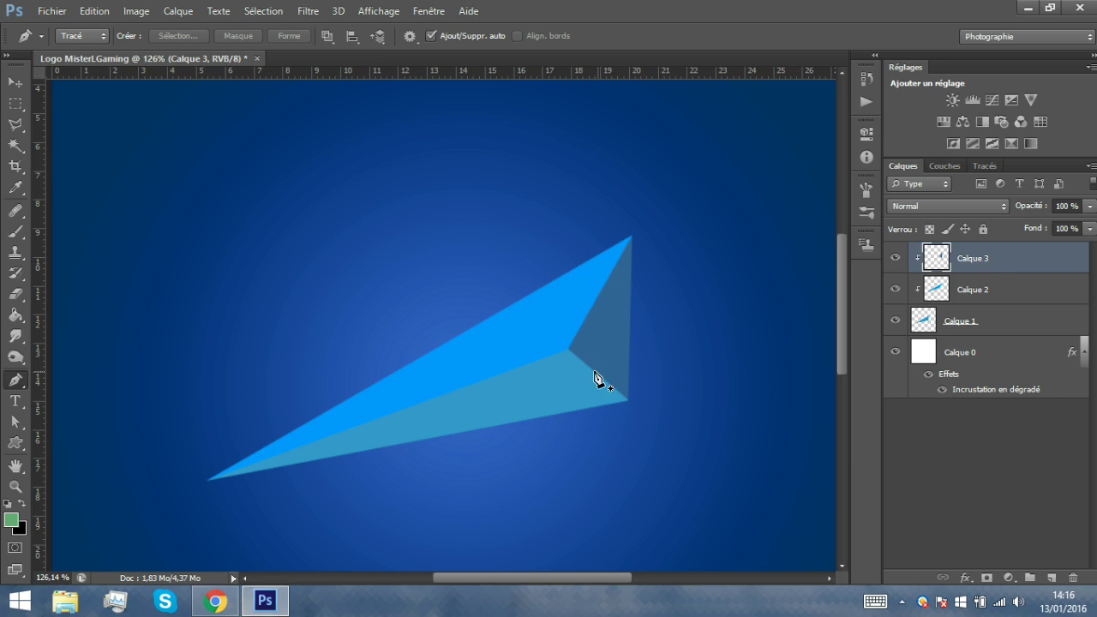
key(z)
scroll(495, 355, down, 5)
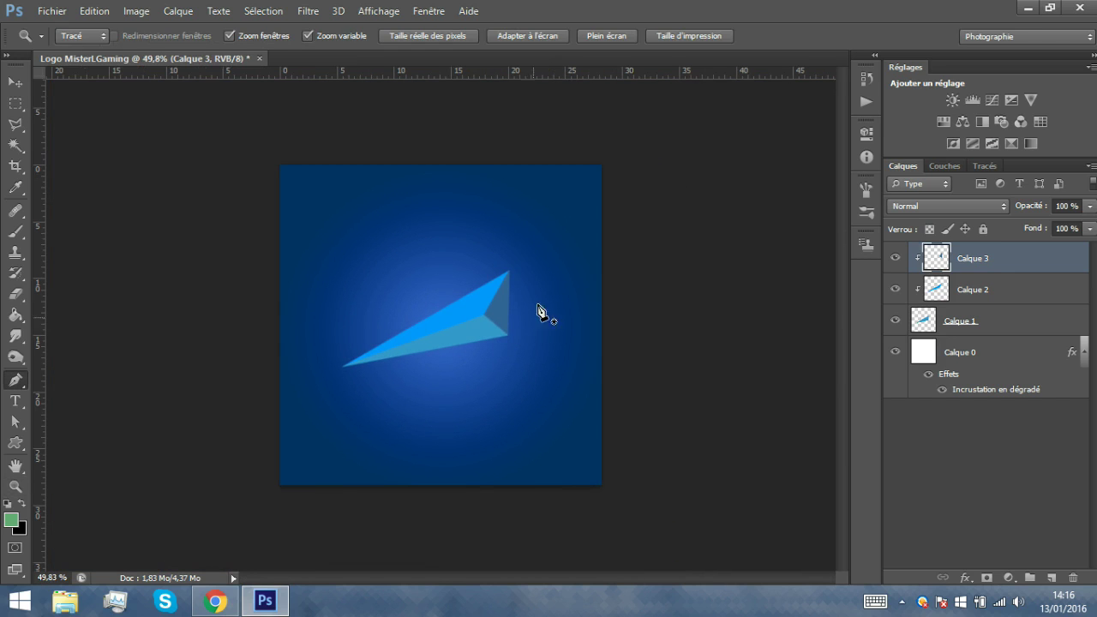
key(z)
scroll(456, 299, up, 3)
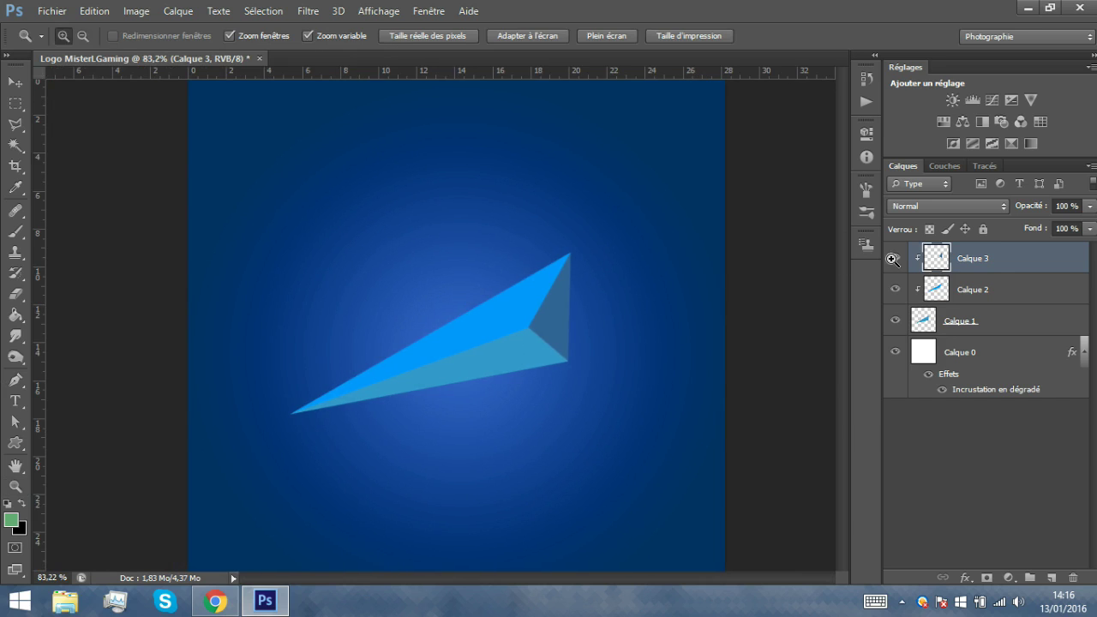
key(p)
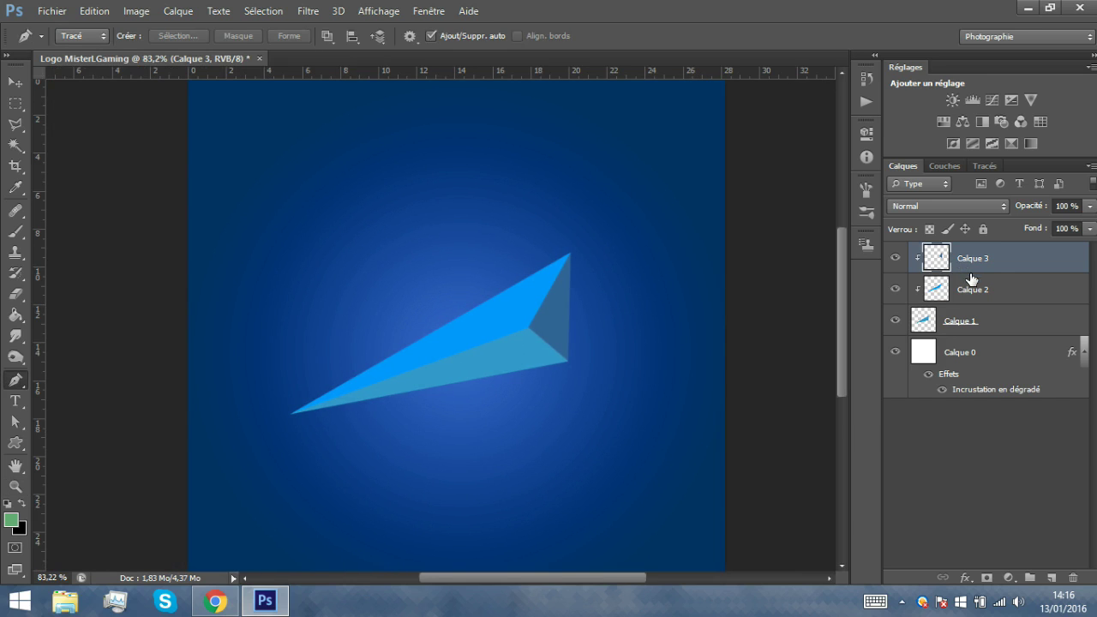
Merge Calque 1, Calque 2 and Calque 3 into a single layer
shift+click(1010, 296)
shift+click(1010, 317)
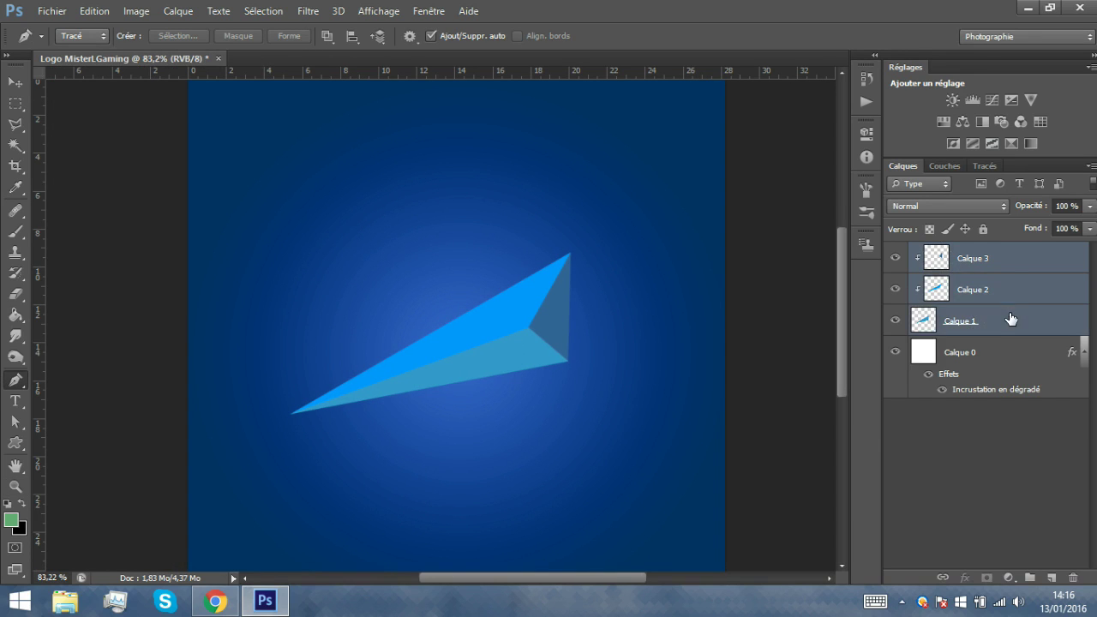
click(1009, 277)
shift+click(1008, 331)
right_click(1011, 324)
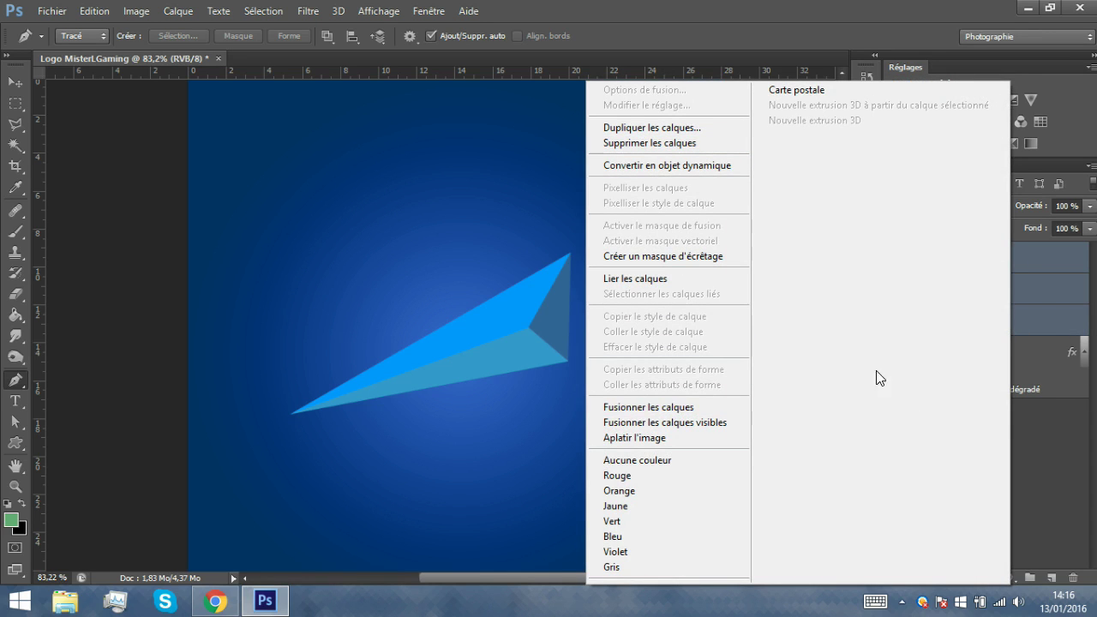
click(692, 406)
key(ctrl+z)
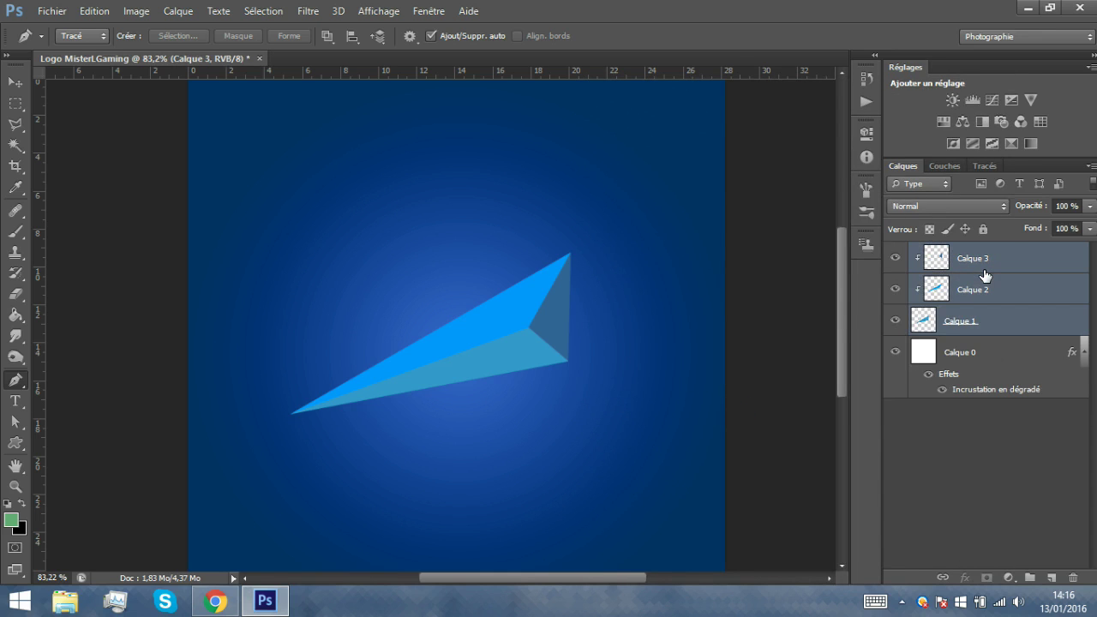
key(ctrl+e)
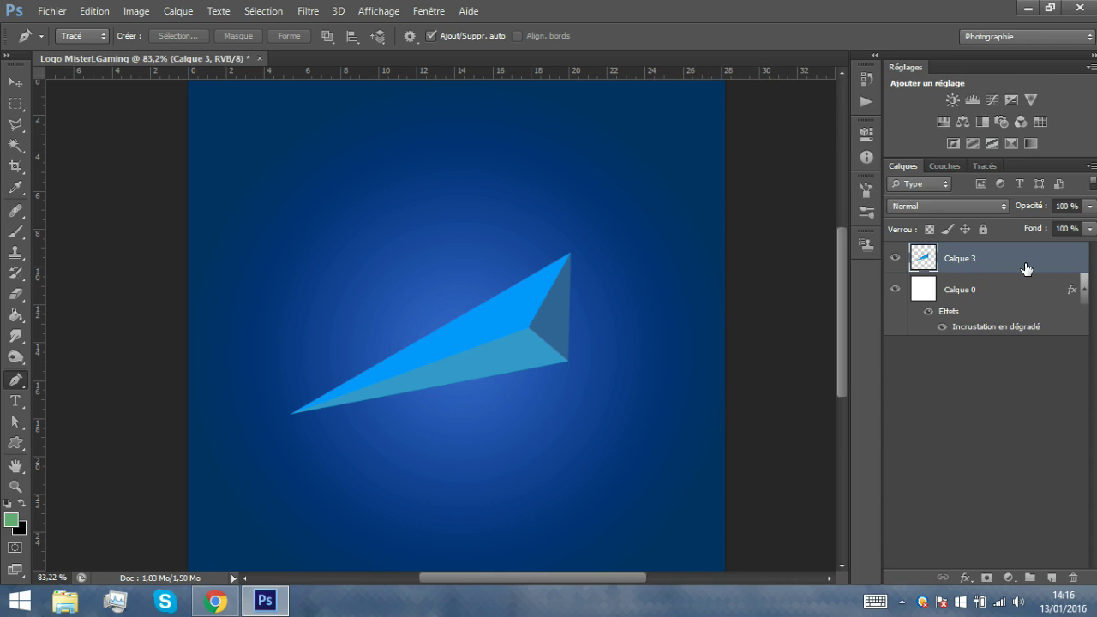
Duplicate the merged facet layer, then apply the Tracé des contours filter to the copy and invert its colours
key(ctrl+j)
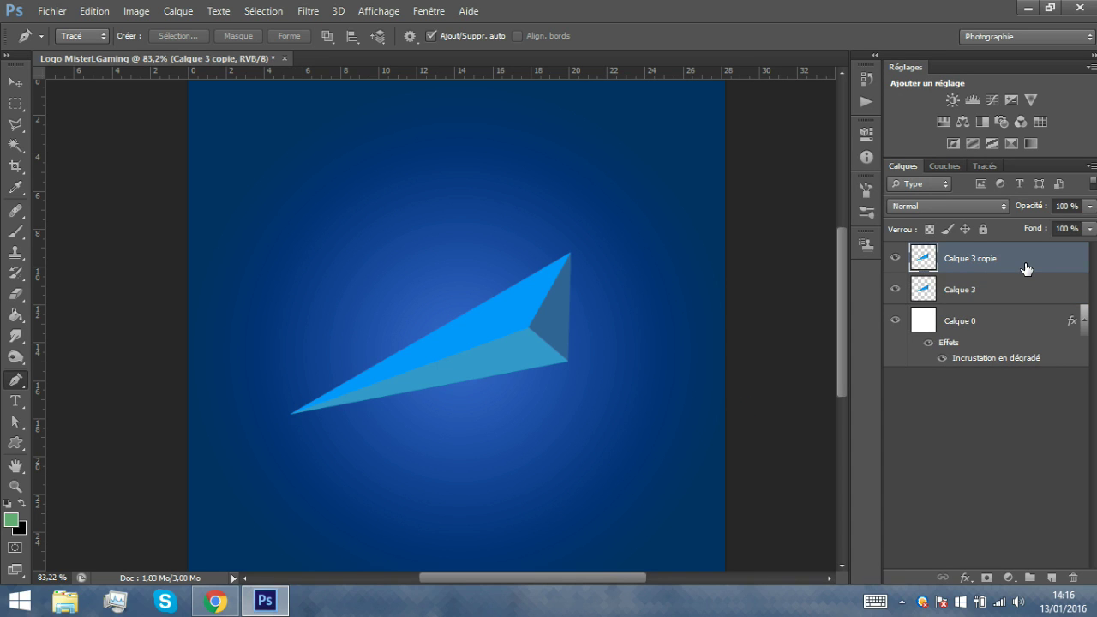
click(307, 11)
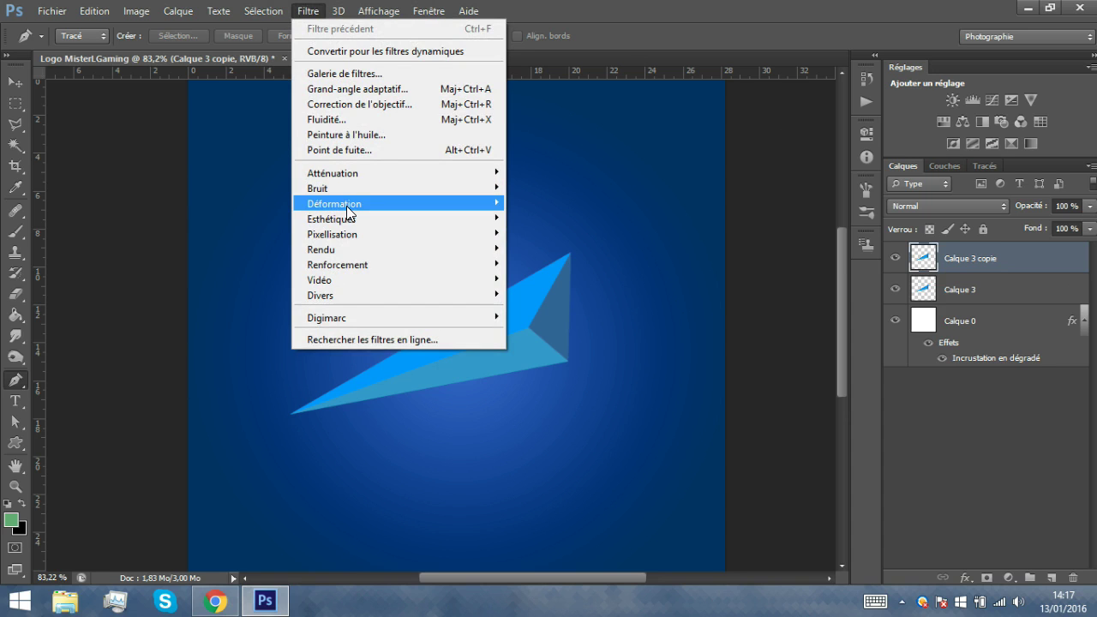
mouse_move(348, 216)
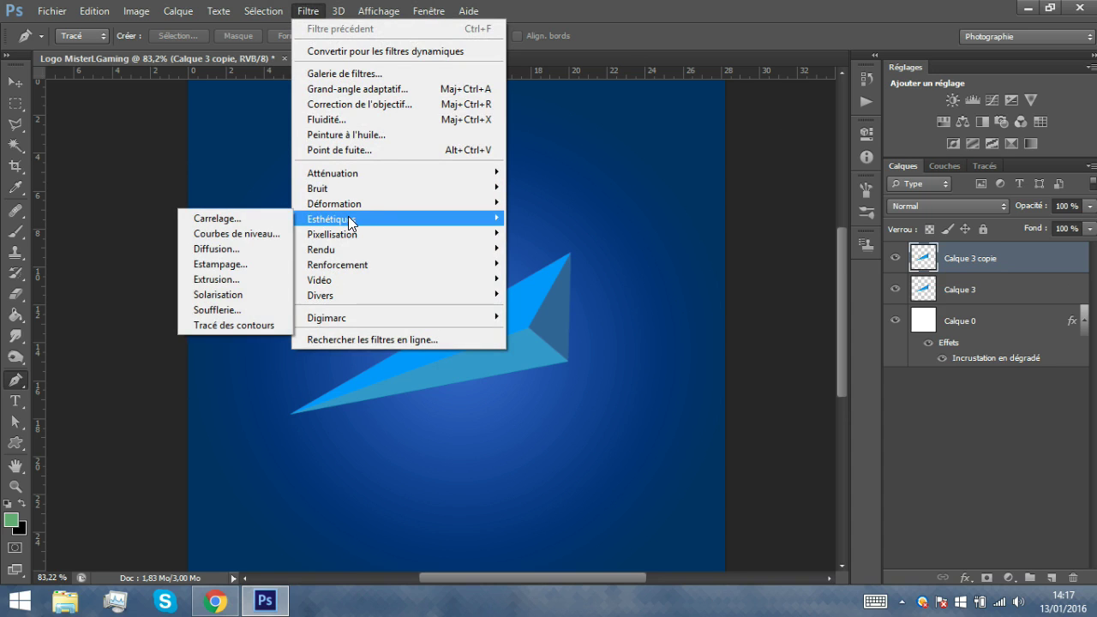
click(257, 326)
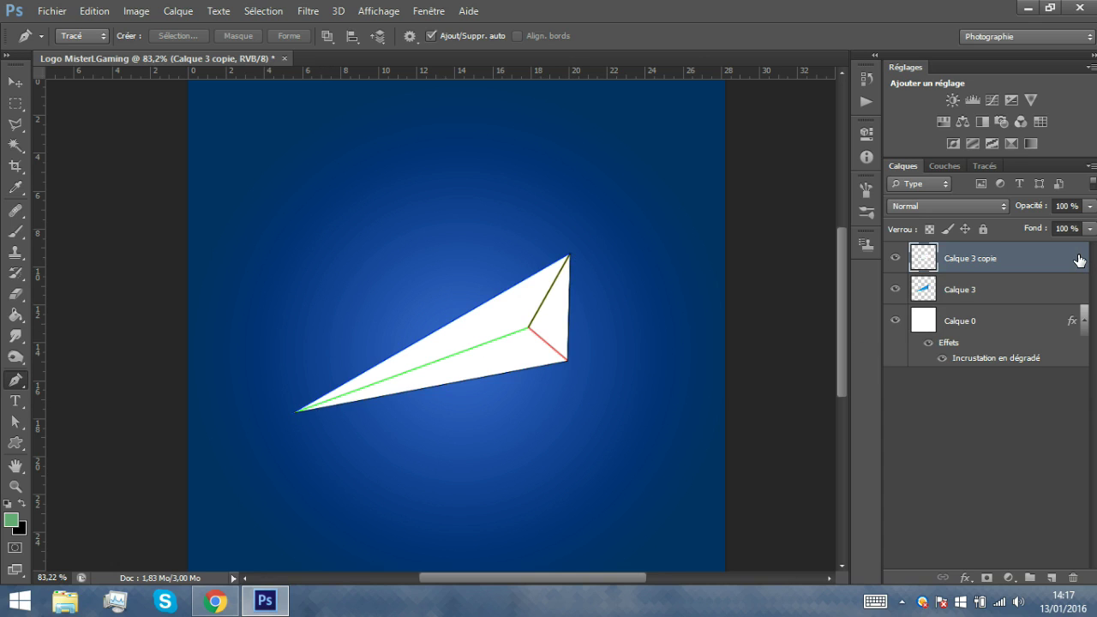
key(ctrl+i)
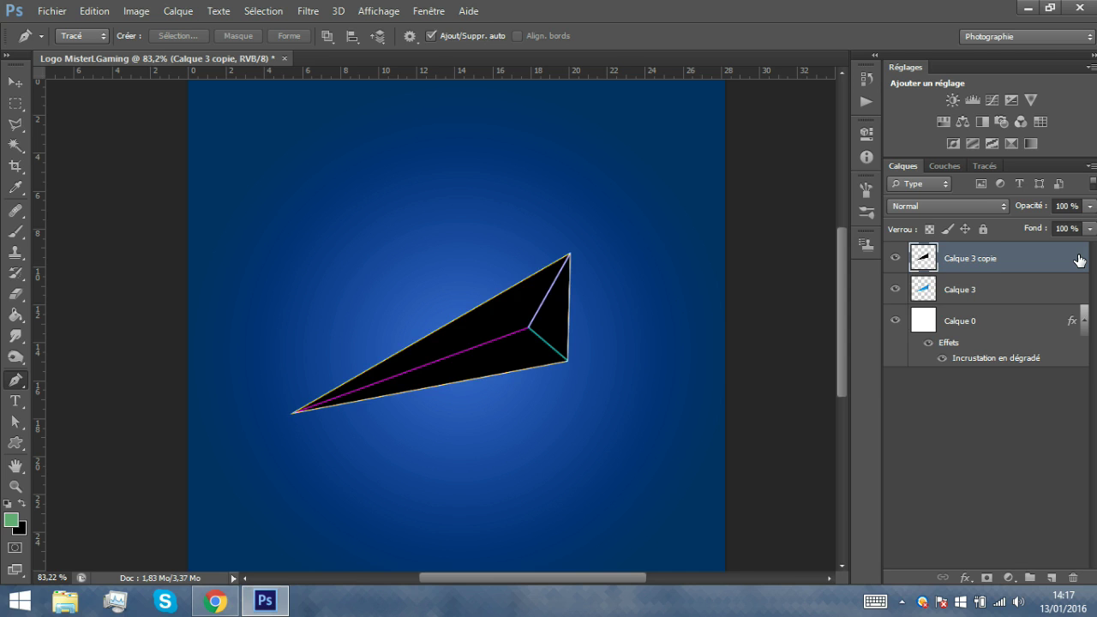
Desaturate the inverted edge layer Calque 3 copie by setting its Saturation to -100
key(ctrl+u)
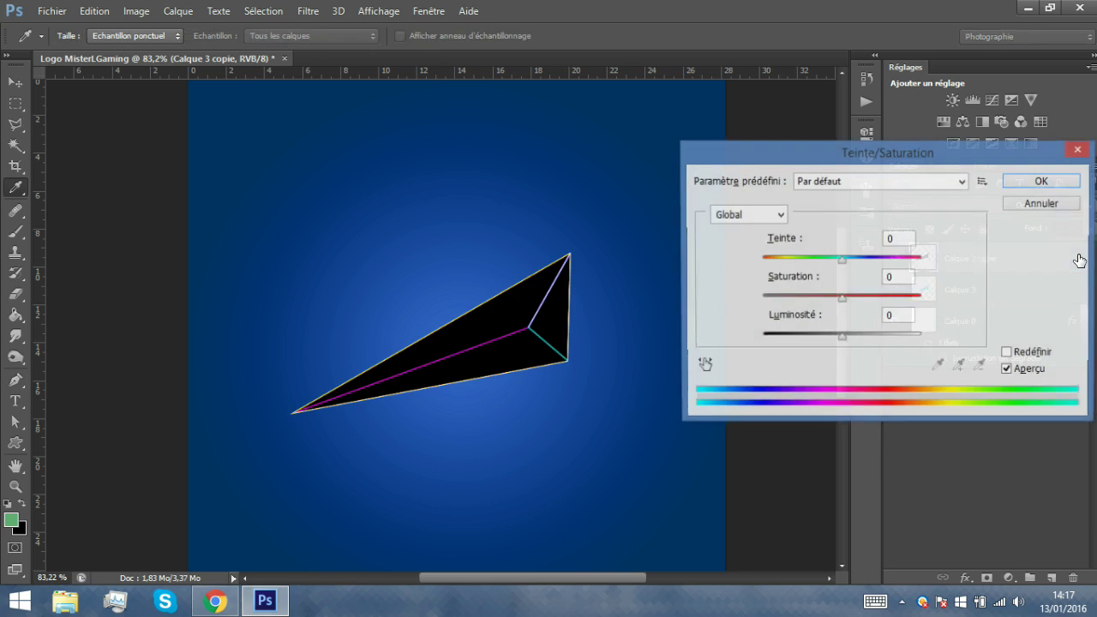
drag(1005, 154, 949, 335)
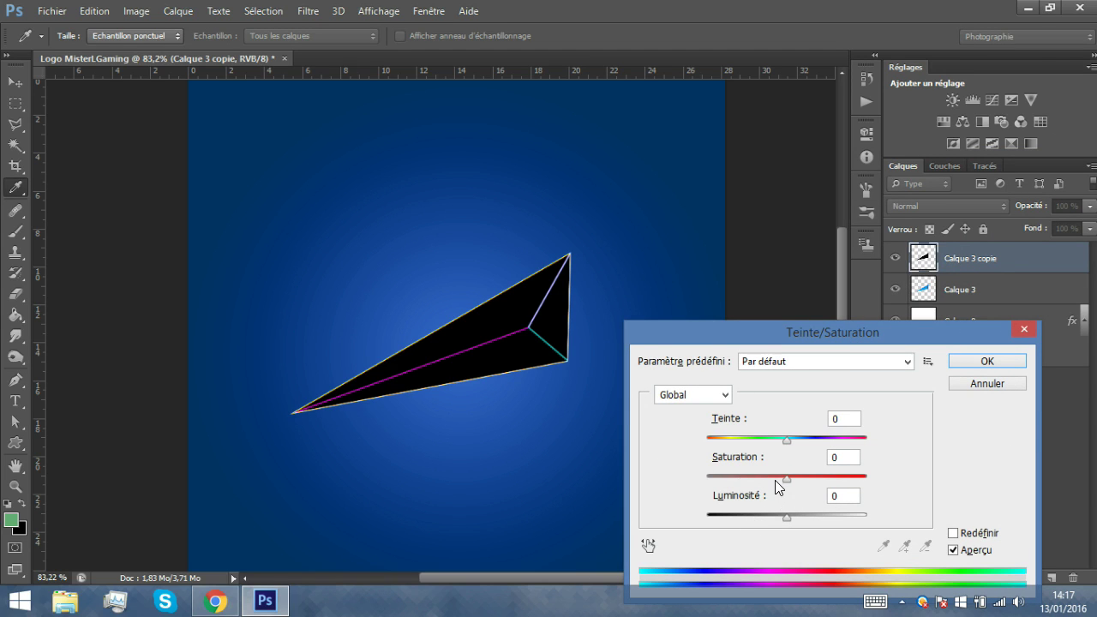
drag(776, 485, 612, 489)
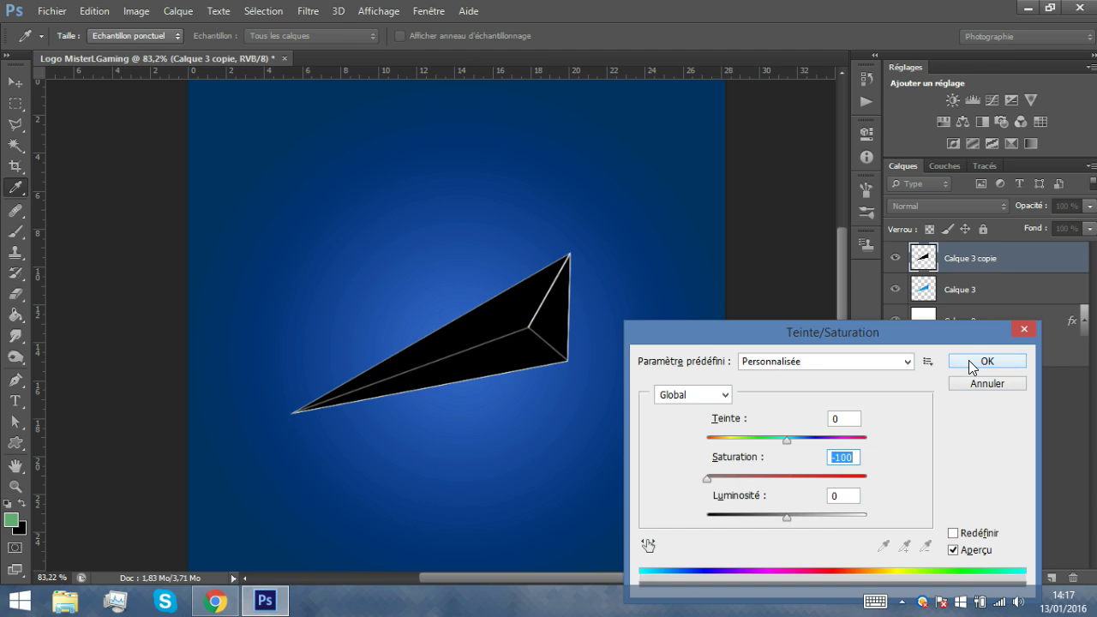
click(971, 363)
Set the blend mode of Calque 3 copie to Densité linéaire - (Ajout)
key(p)
click(948, 206)
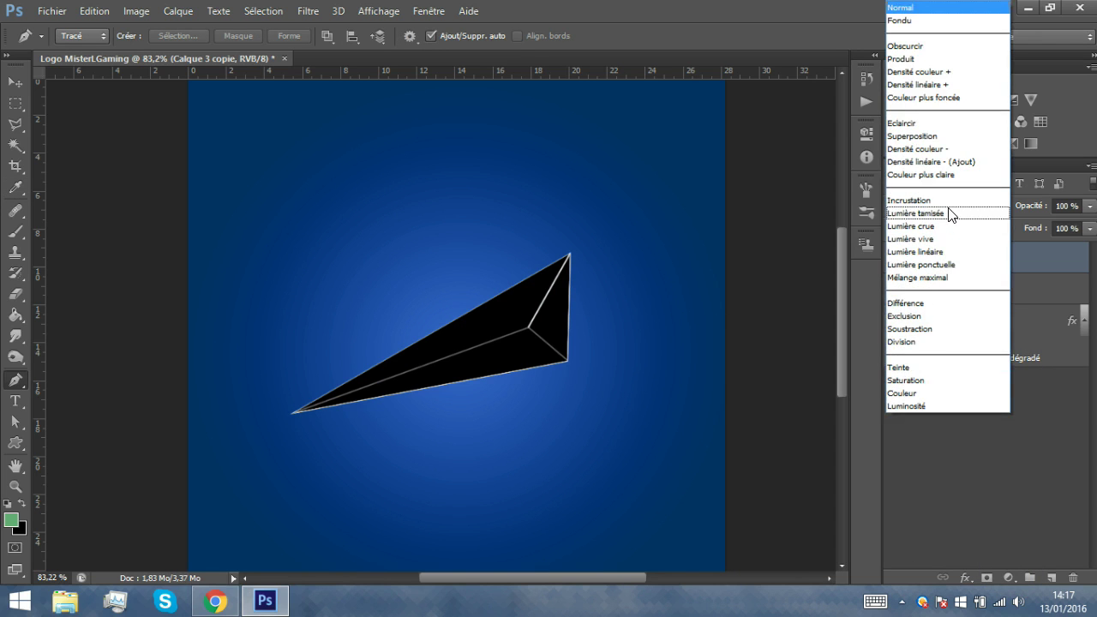
click(955, 160)
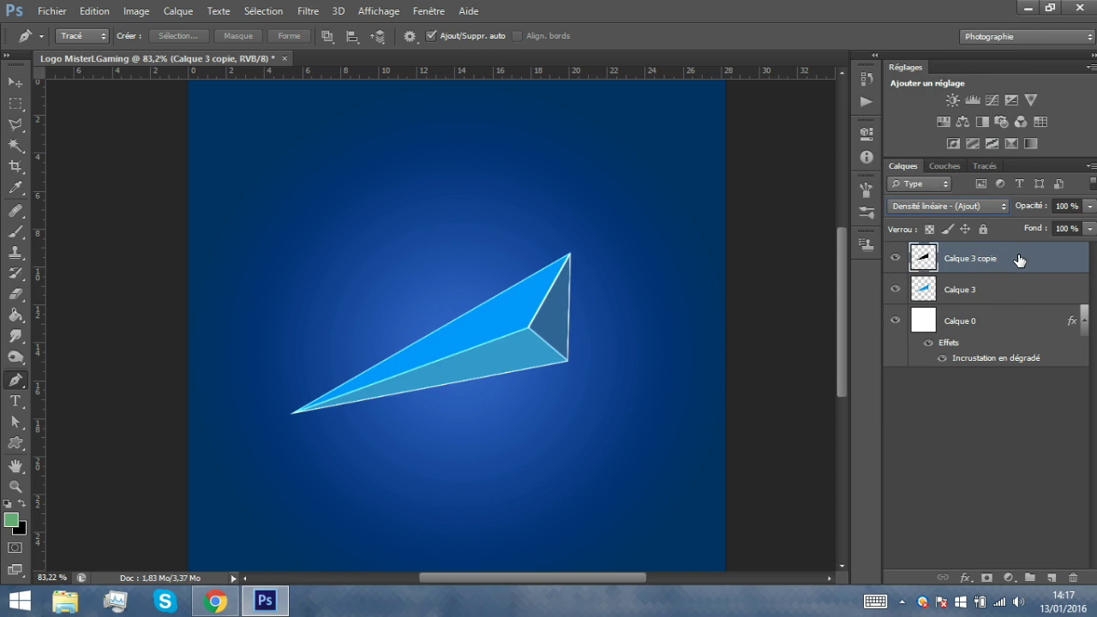
Try several opacities for the edge highlights on Calque 3 copie and settle on 54 %
drag(1034, 213, 887, 214)
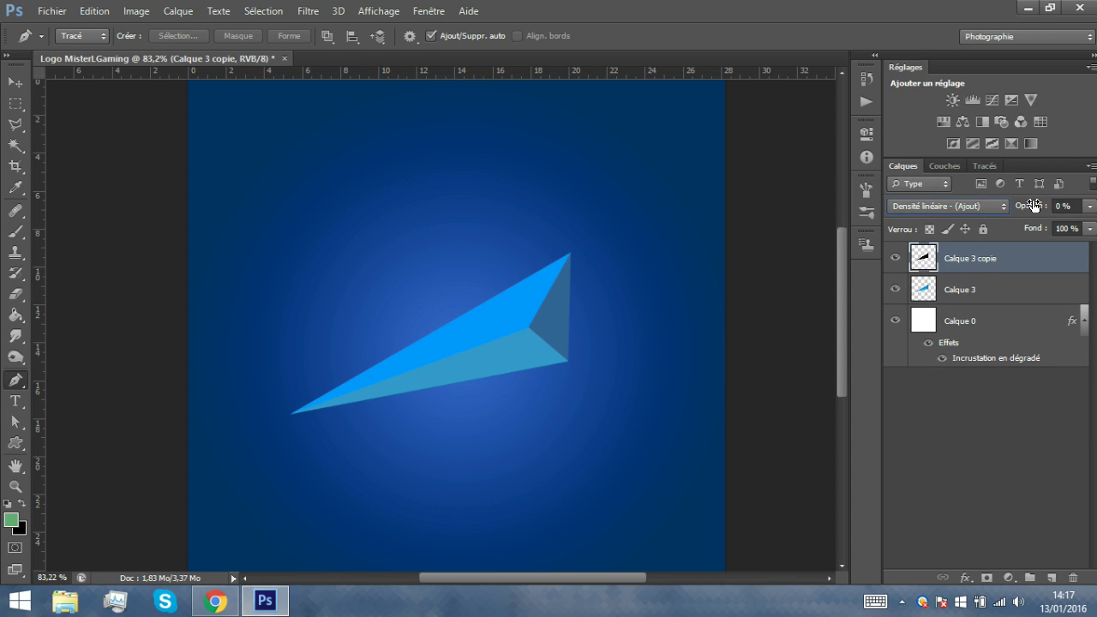
drag(1033, 206, 1094, 211)
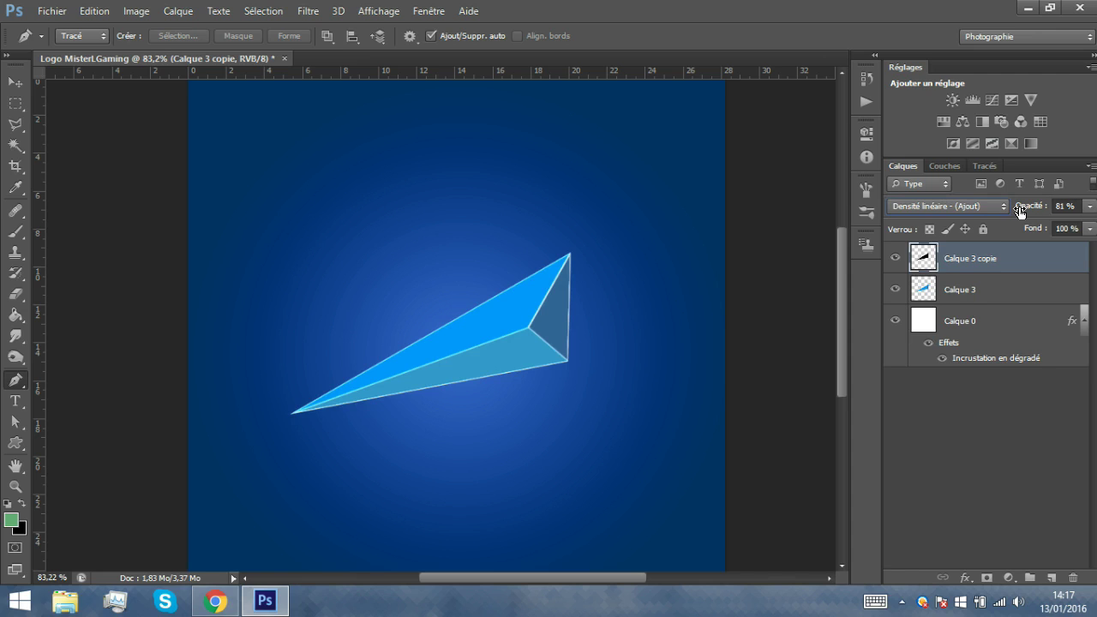
drag(1014, 212, 1032, 208)
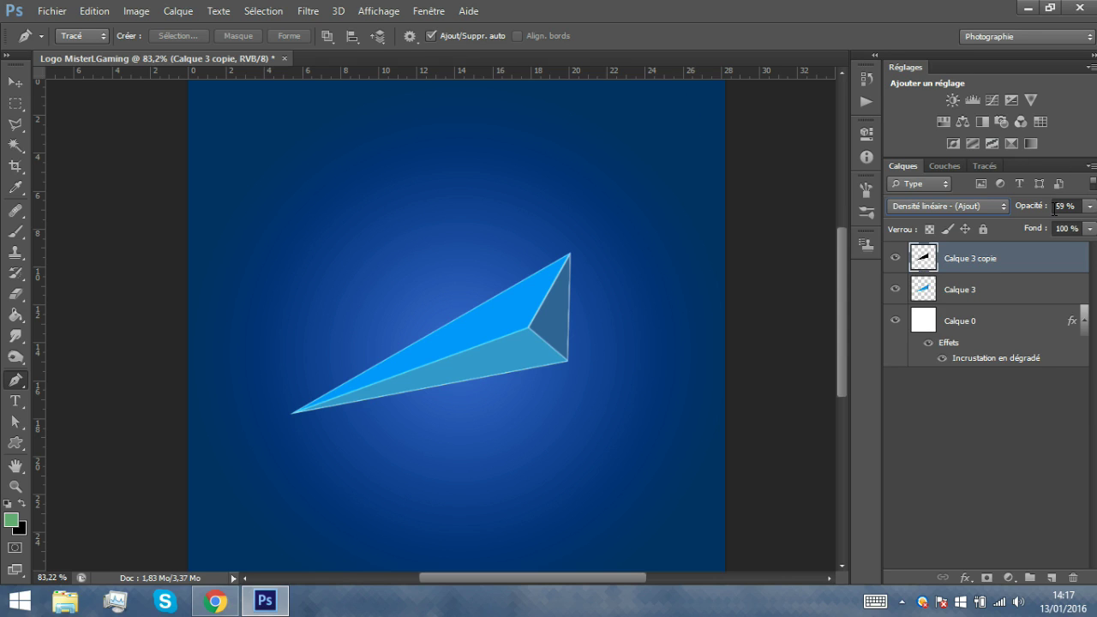
key(0)
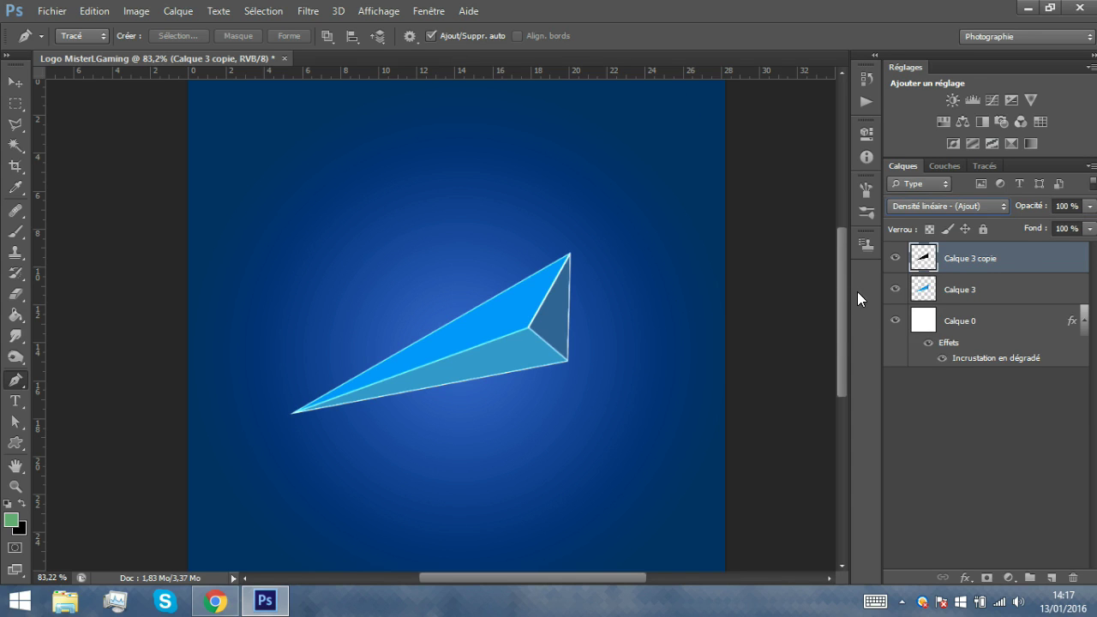
click(1018, 227)
drag(1037, 213, 1020, 212)
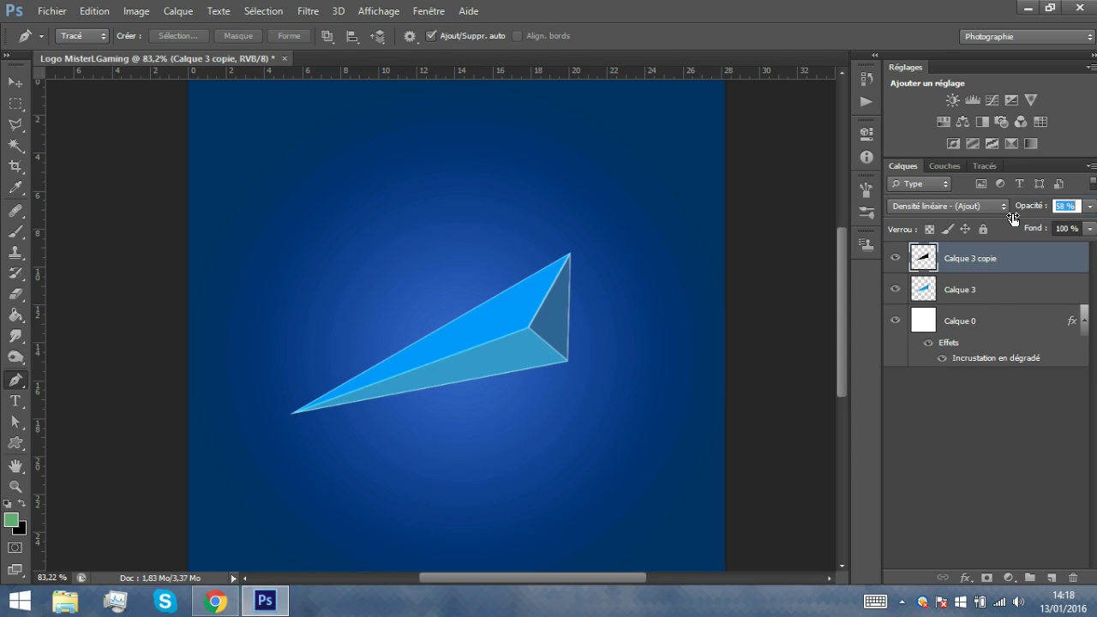
drag(1011, 220, 1010, 216)
Merge Calque 3 copie and Calque 3 into a single layer
shift+click(985, 292)
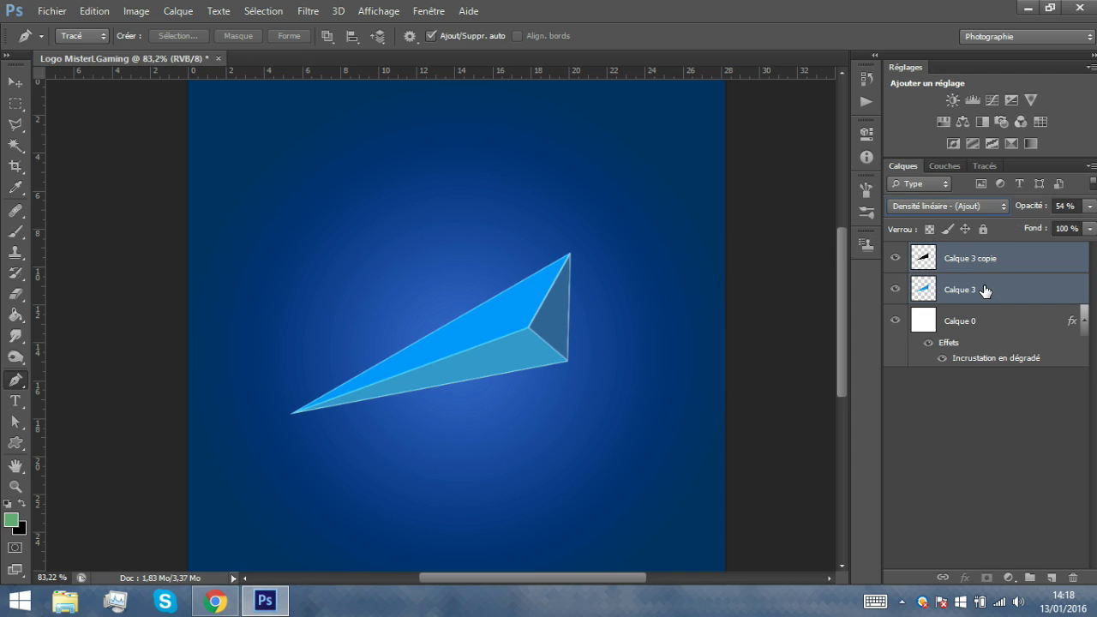
key(ctrl+e)
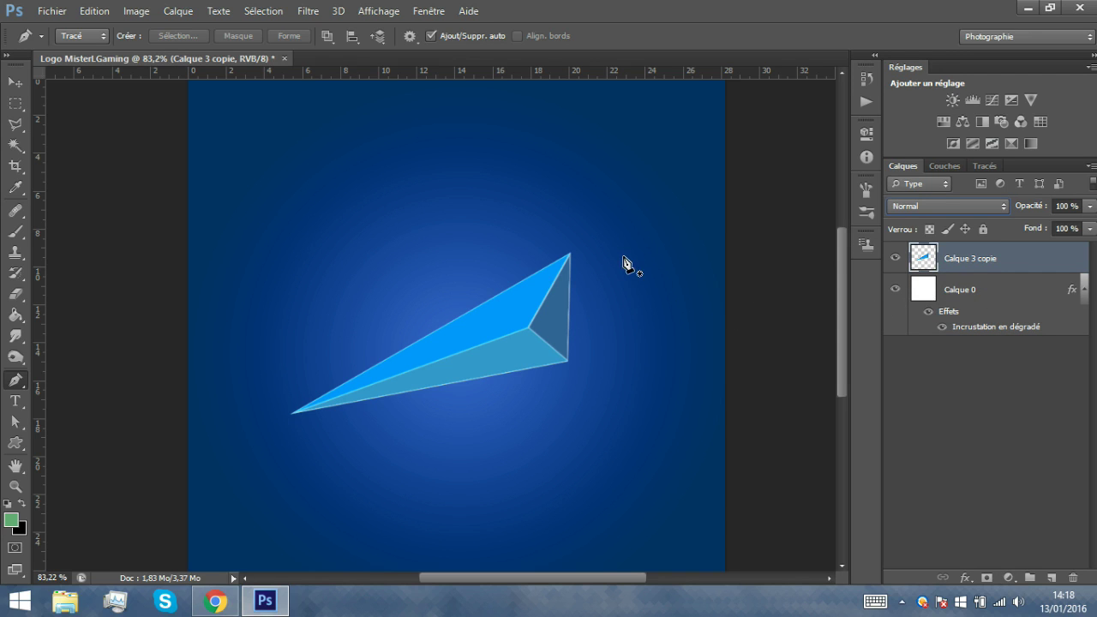
drag(612, 254, 649, 255)
key(z)
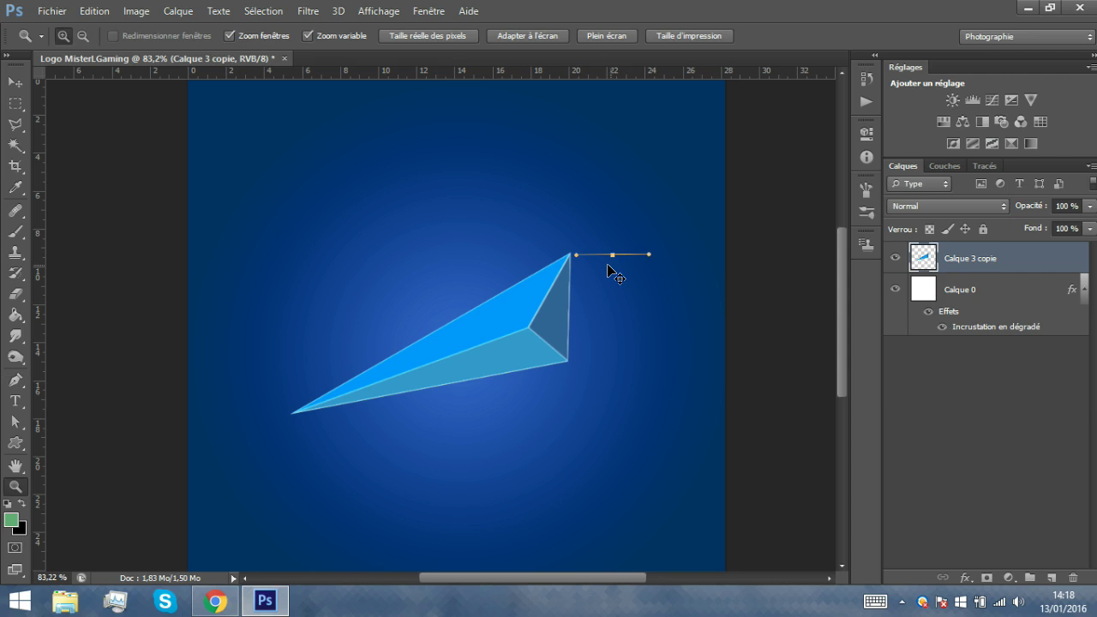
drag(535, 311, 509, 321)
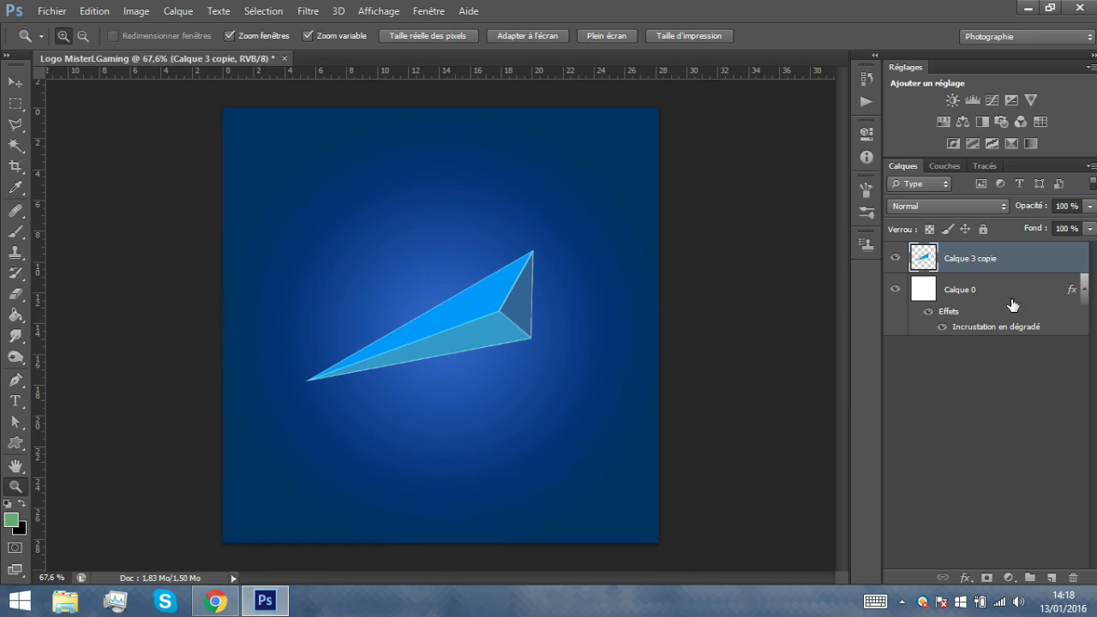
Duplicate the merged shape, move the copy to the upper left of the original and rotate it about 63.75°
key(ctrl+j)
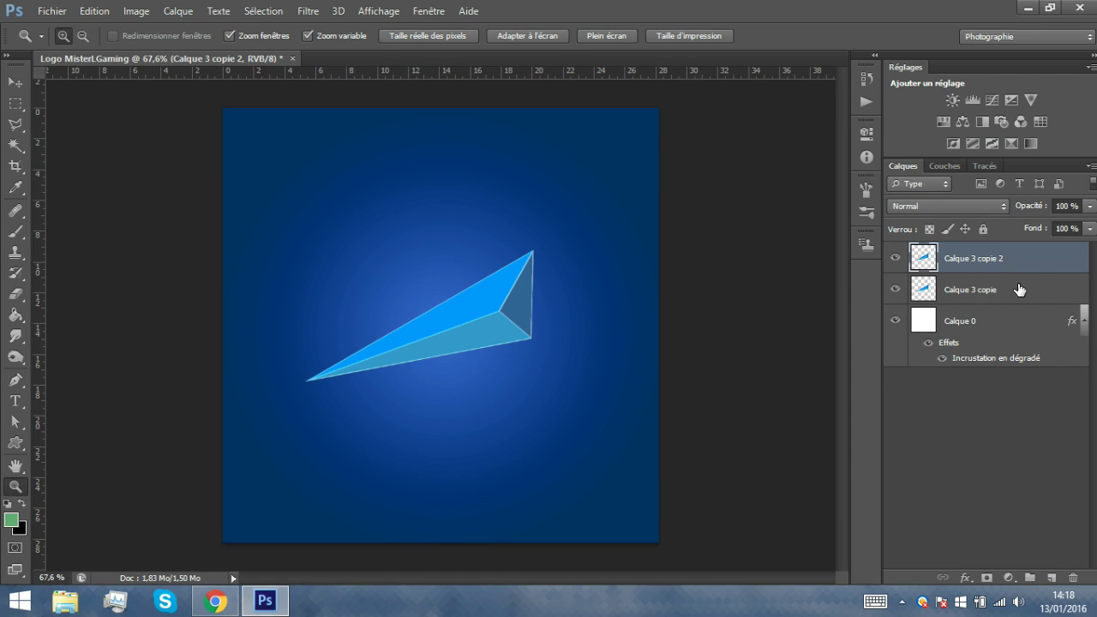
click(1019, 290)
click(978, 265)
click(16, 86)
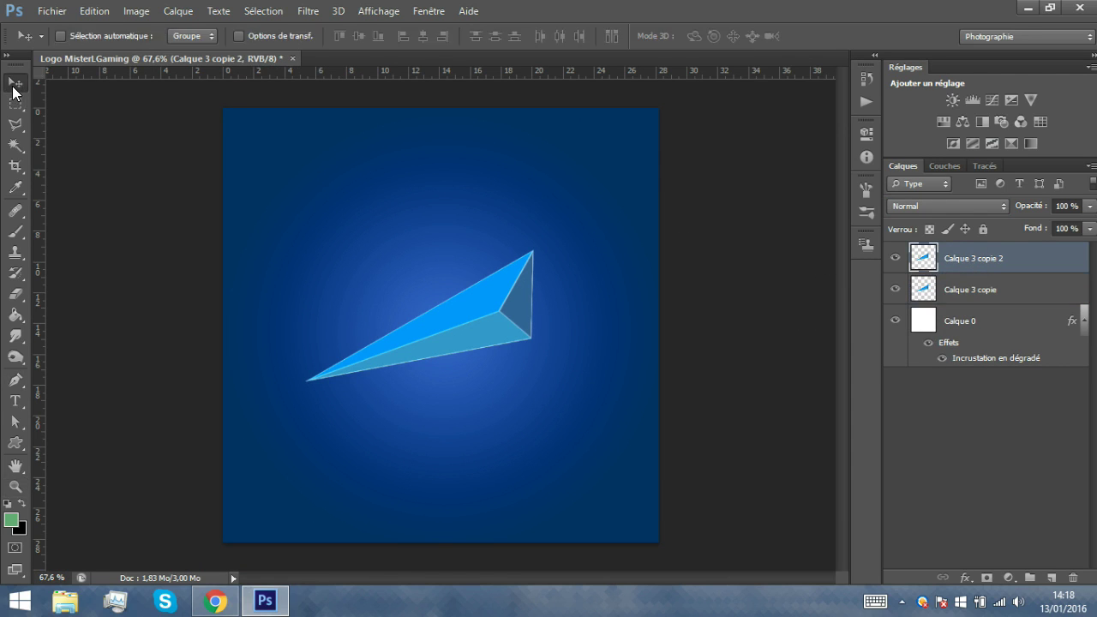
click(246, 34)
click(248, 33)
key(ctrl+t)
drag(438, 282, 398, 229)
drag(536, 215, 307, 294)
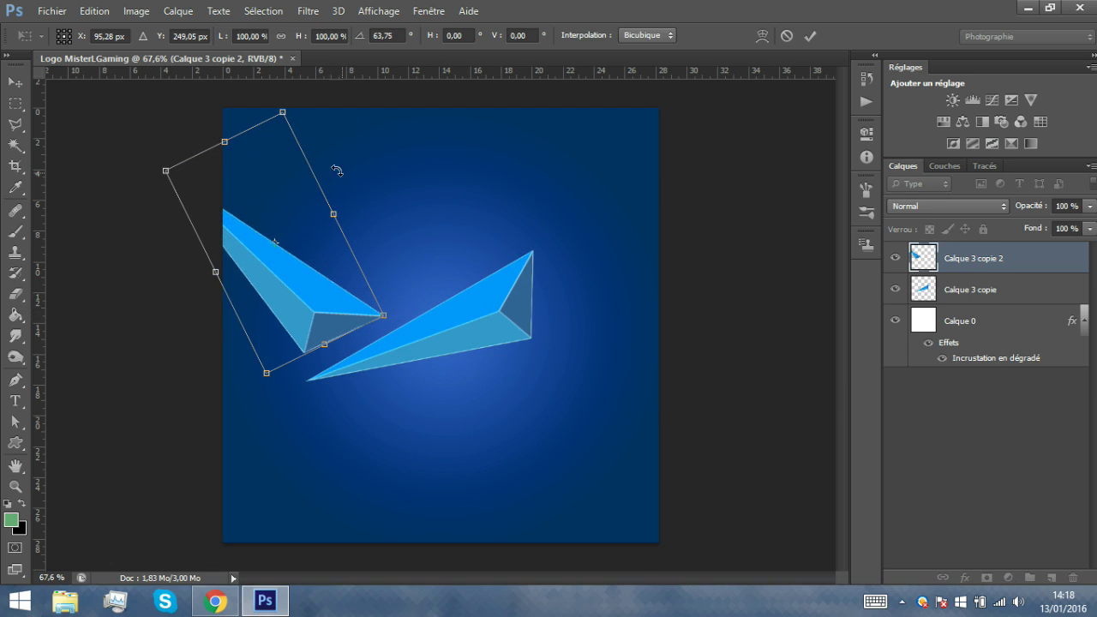
Scale the rotated copy to about 42.5 % and place it just left of the large shape
drag(284, 106, 295, 302)
drag(291, 295, 292, 296)
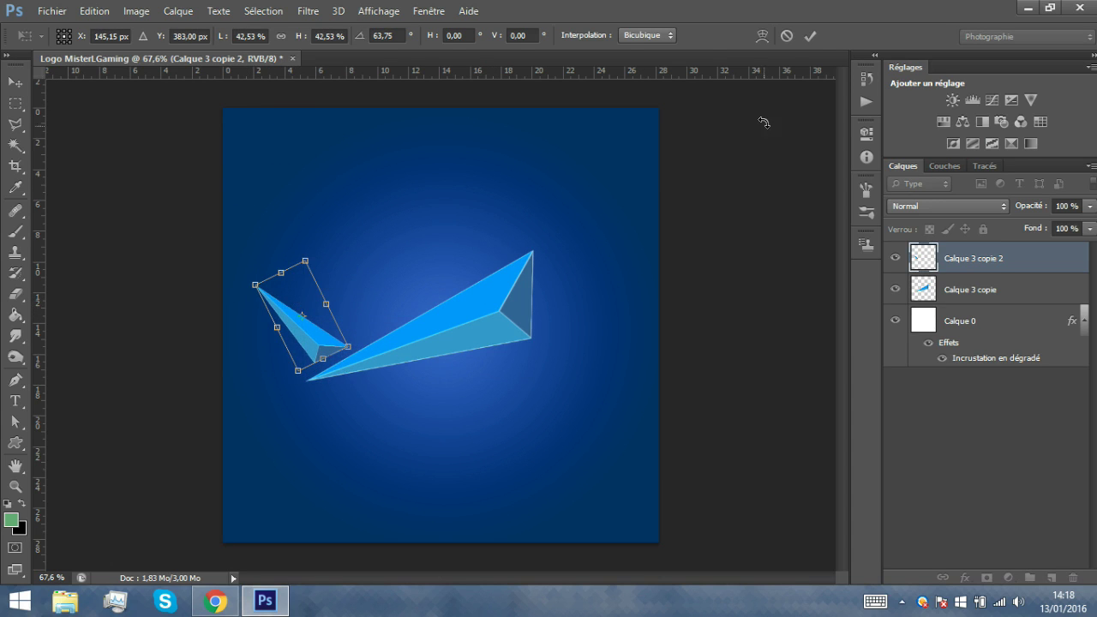
click(811, 35)
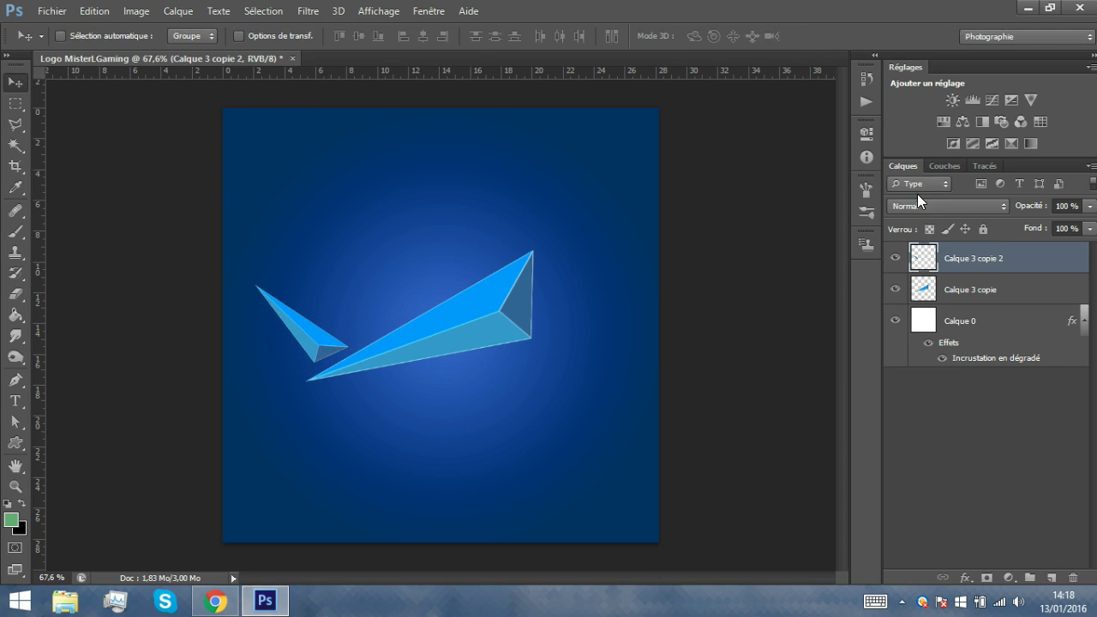
Duplicate Calque 3 copie, rotate the copy about 30° and enlarge it to about 123 % below the original shape
click(973, 292)
key(ctrl+j)
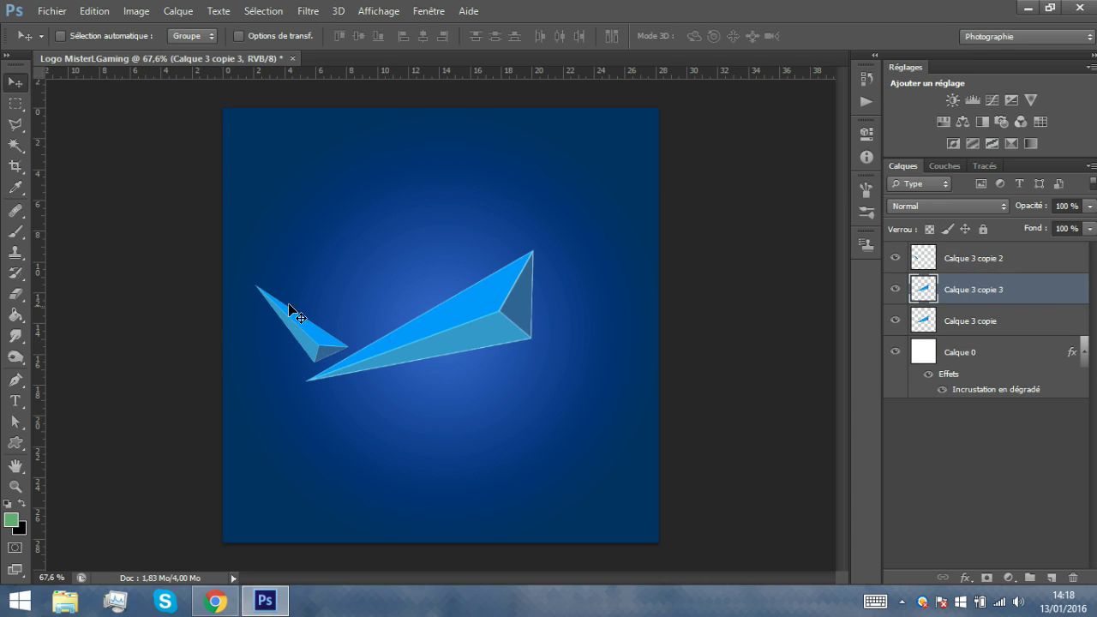
drag(291, 307, 366, 237)
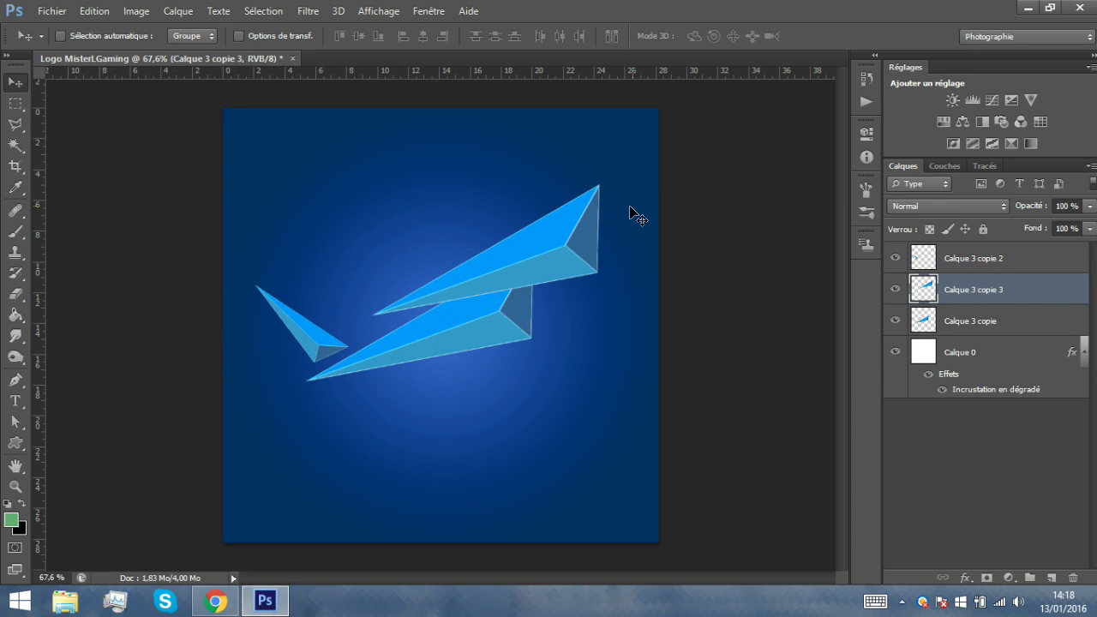
key(ctrl+t)
drag(605, 164, 652, 245)
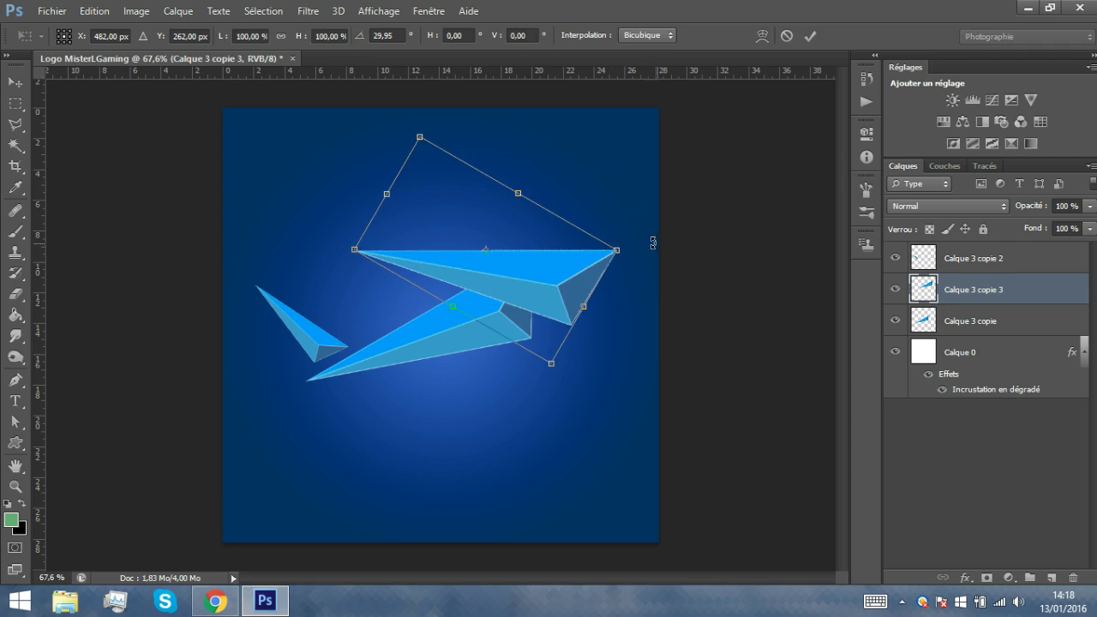
drag(537, 274, 508, 418)
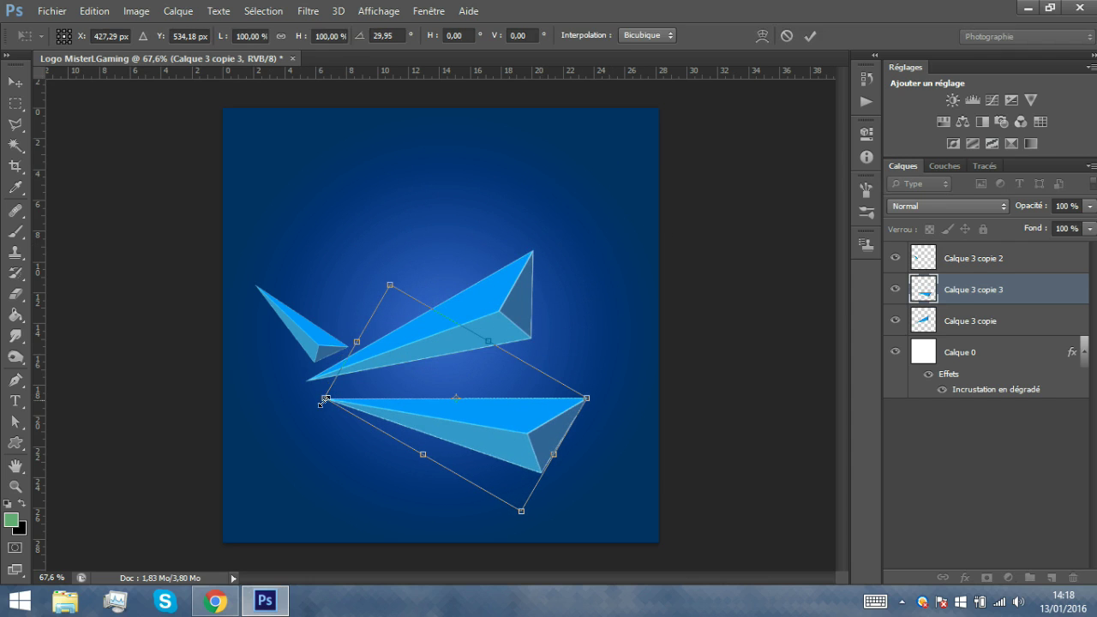
drag(324, 397, 264, 398)
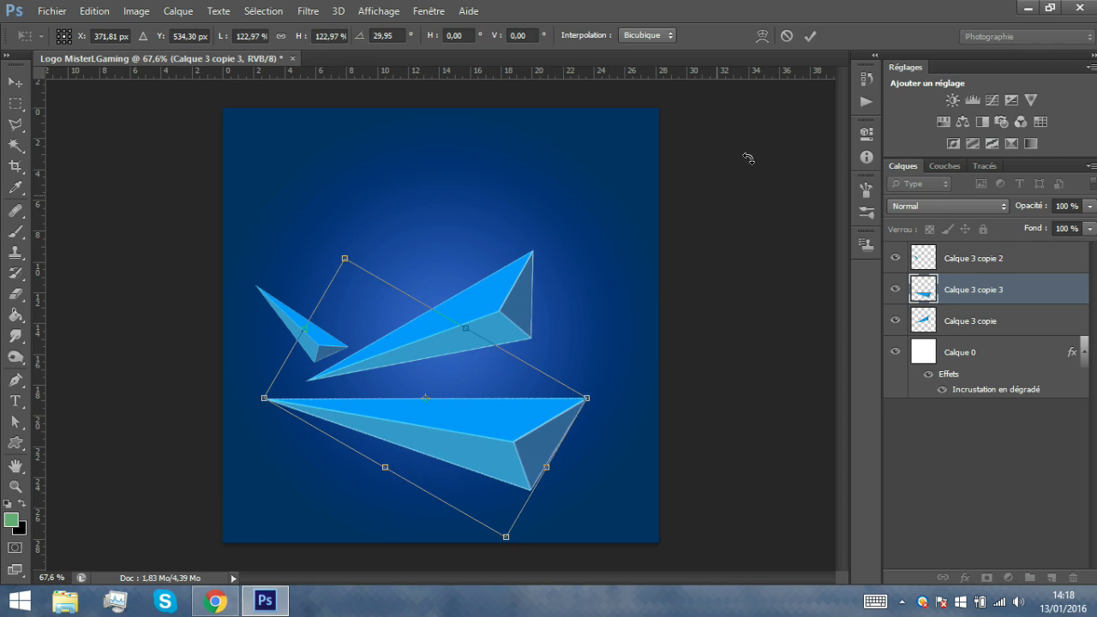
Rotate the enlarged copy to about 156.6°, shrink it and place it above the large shape, pointing to the upper right
drag(301, 209, 742, 448)
drag(449, 370, 497, 164)
drag(597, 100, 679, 142)
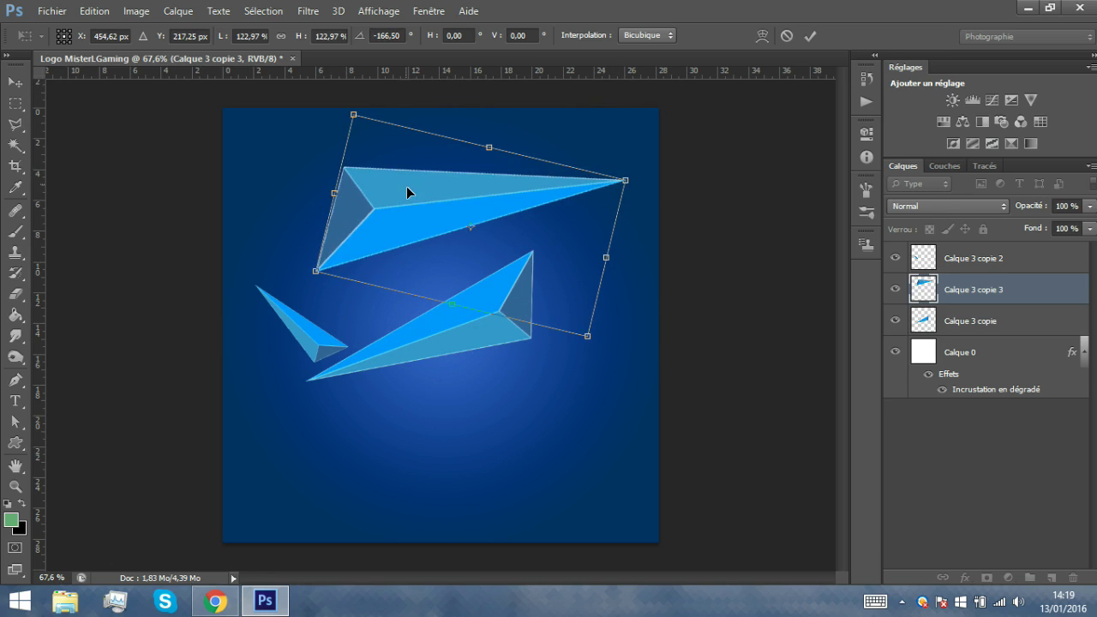
drag(406, 186, 420, 263)
drag(676, 226, 636, 133)
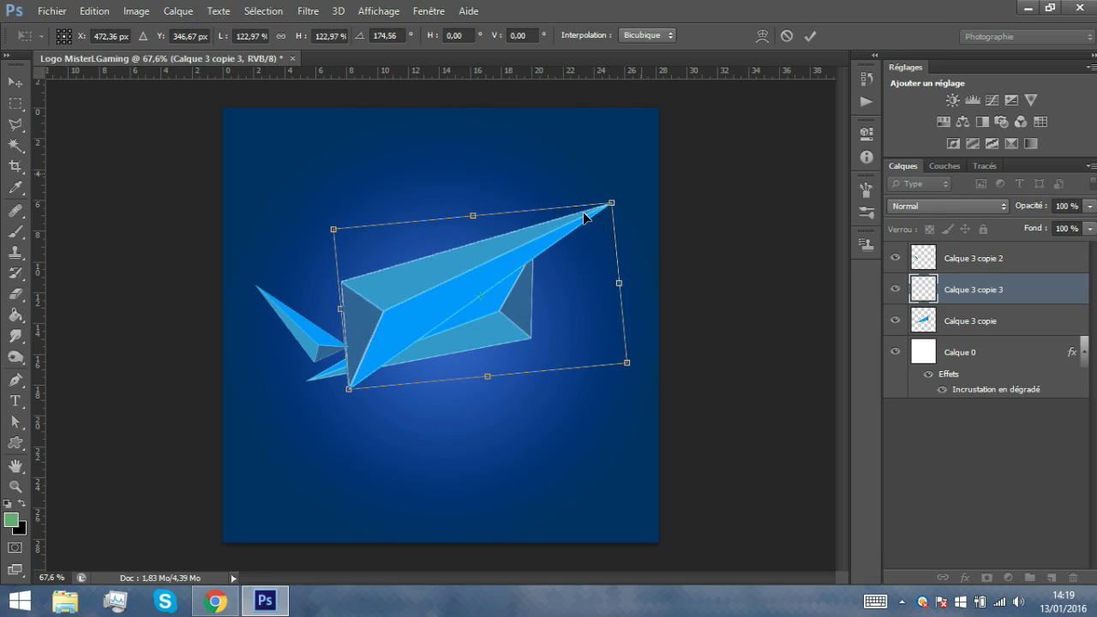
drag(512, 224, 493, 193)
drag(633, 150, 568, 115)
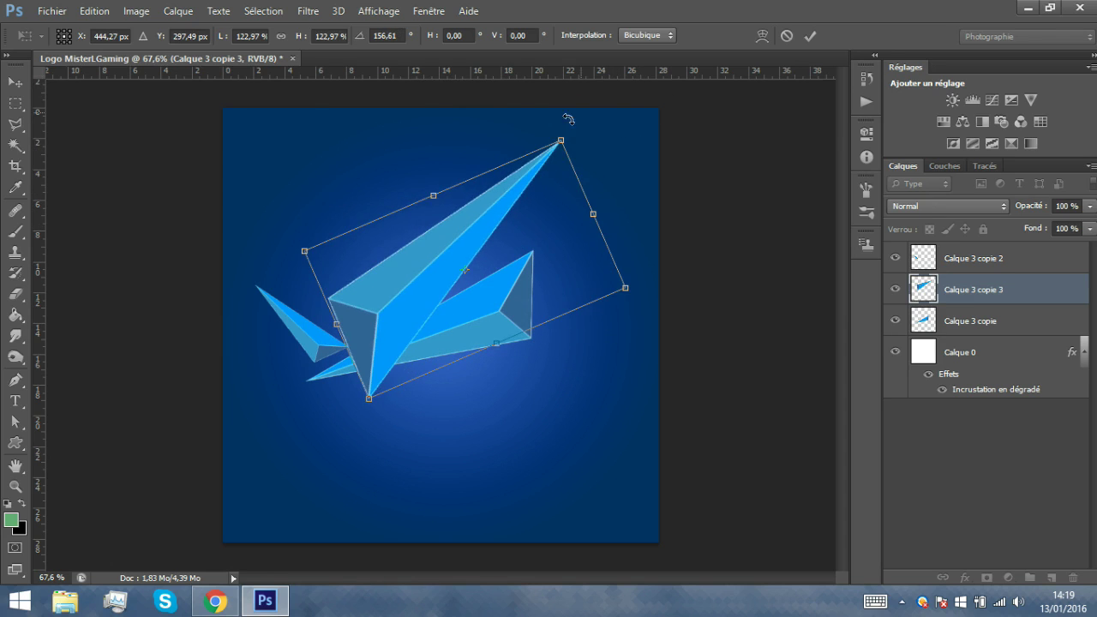
drag(508, 224, 458, 188)
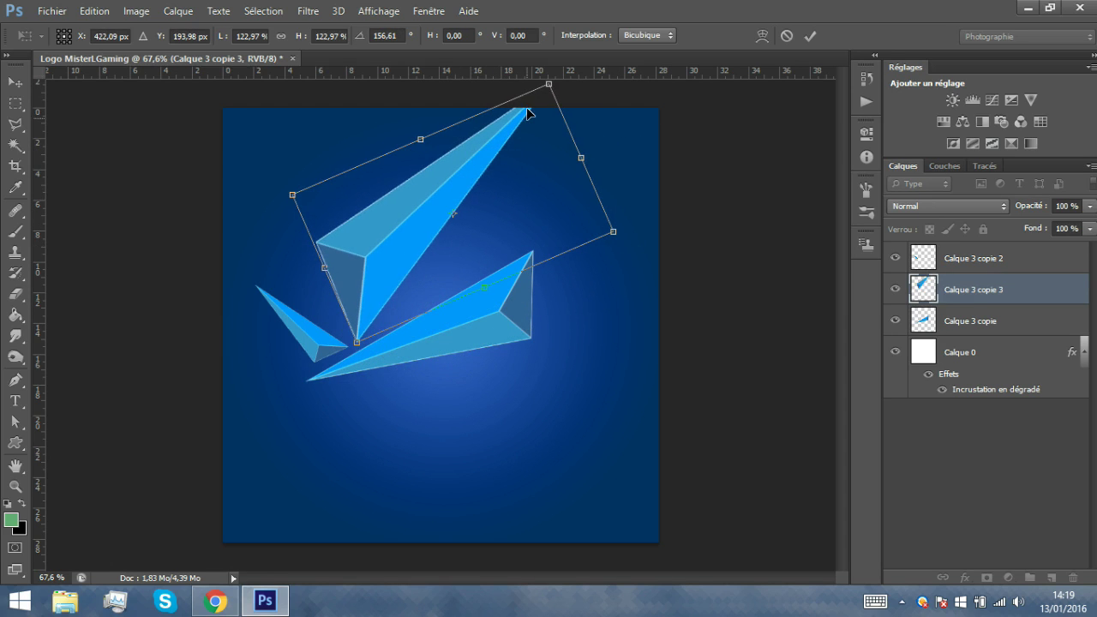
drag(551, 85, 470, 206)
click(810, 36)
Duplicate Calque 3 copie again, rotate the copy about 39.2° and place it below the large shape, toward the lower left
click(958, 323)
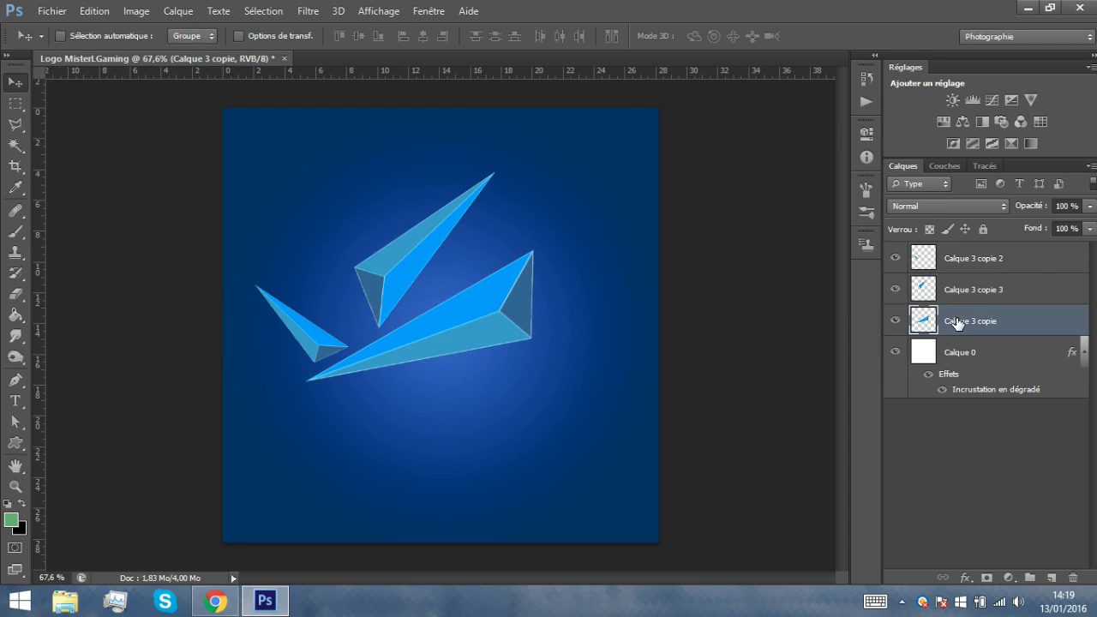
key(ctrl+j)
drag(452, 314, 472, 381)
key(ctrl+t)
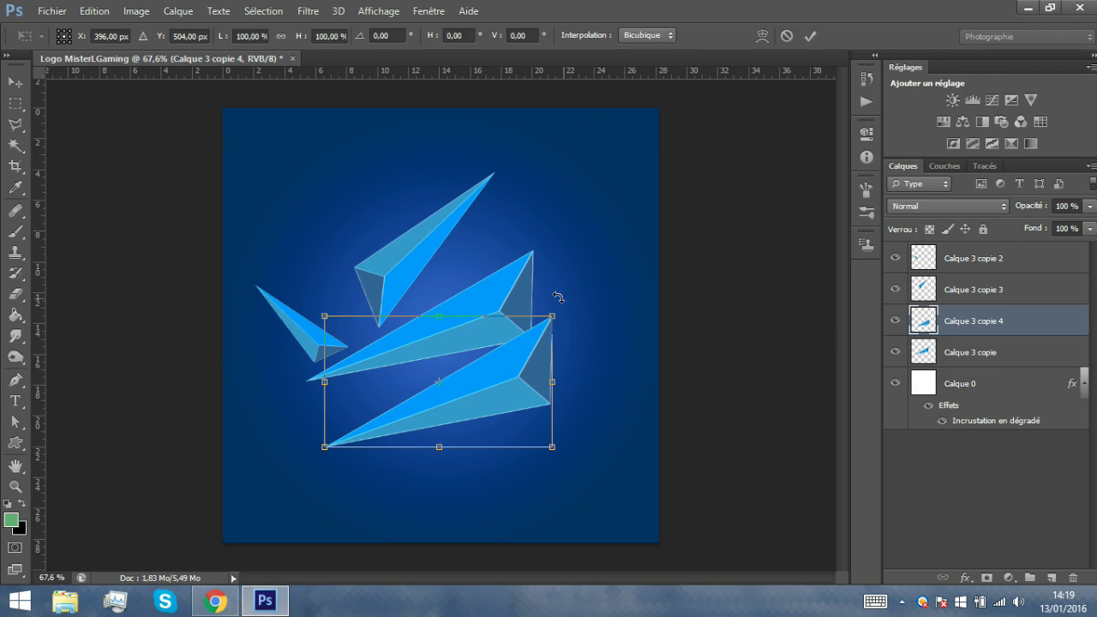
drag(566, 302, 590, 396)
drag(457, 409, 405, 431)
click(811, 37)
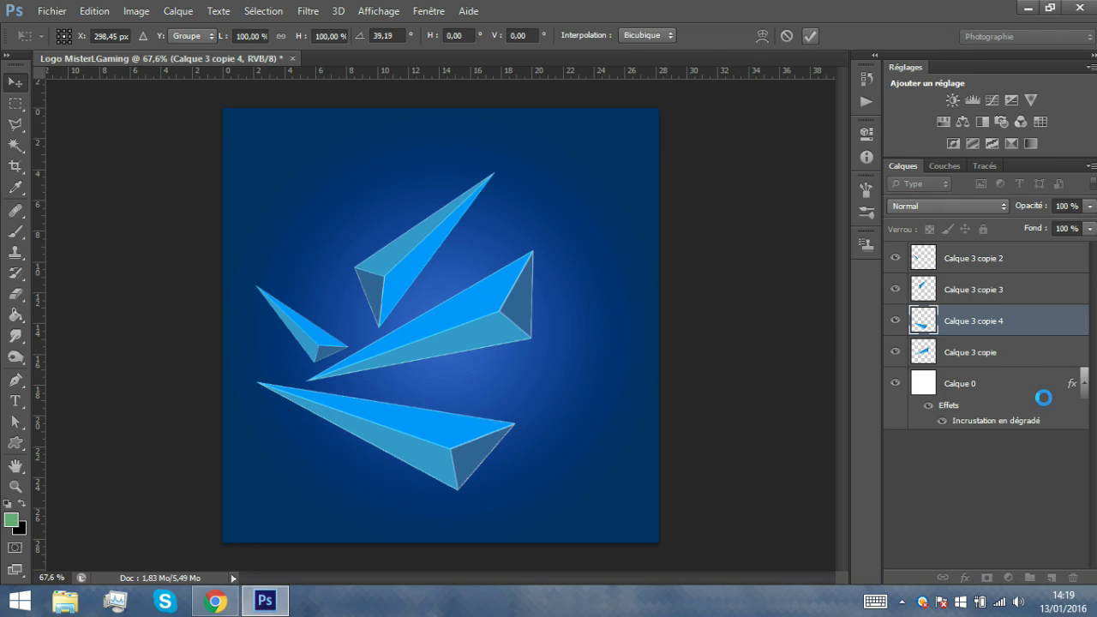
Duplicate Calque 3 copie and move the copy to the lower right of the large central shape
click(985, 351)
key(ctrl+j)
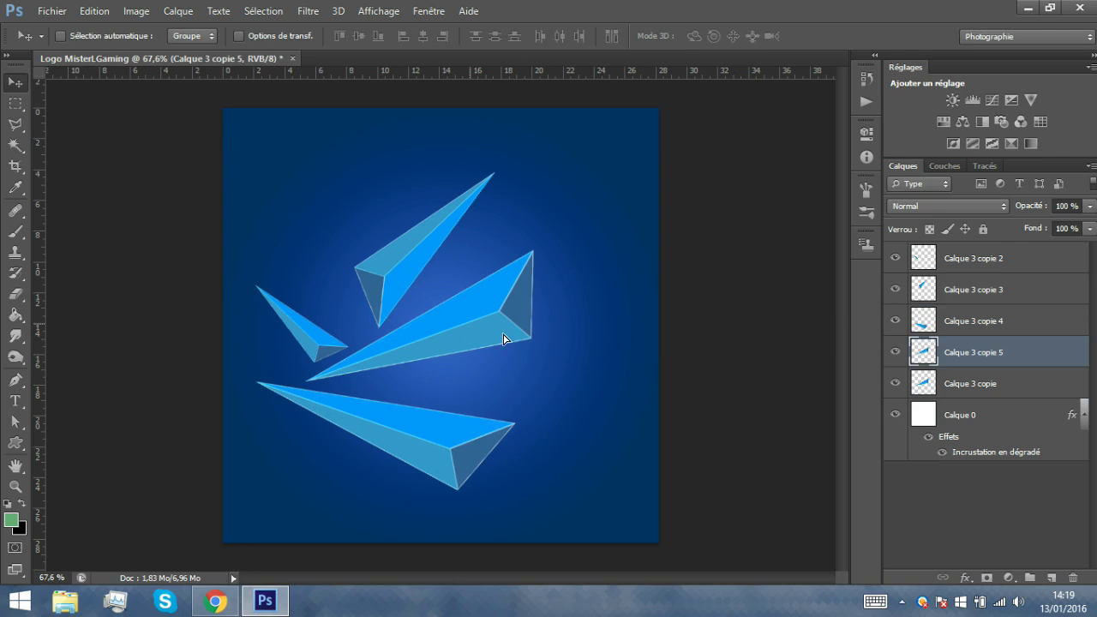
drag(510, 344, 572, 401)
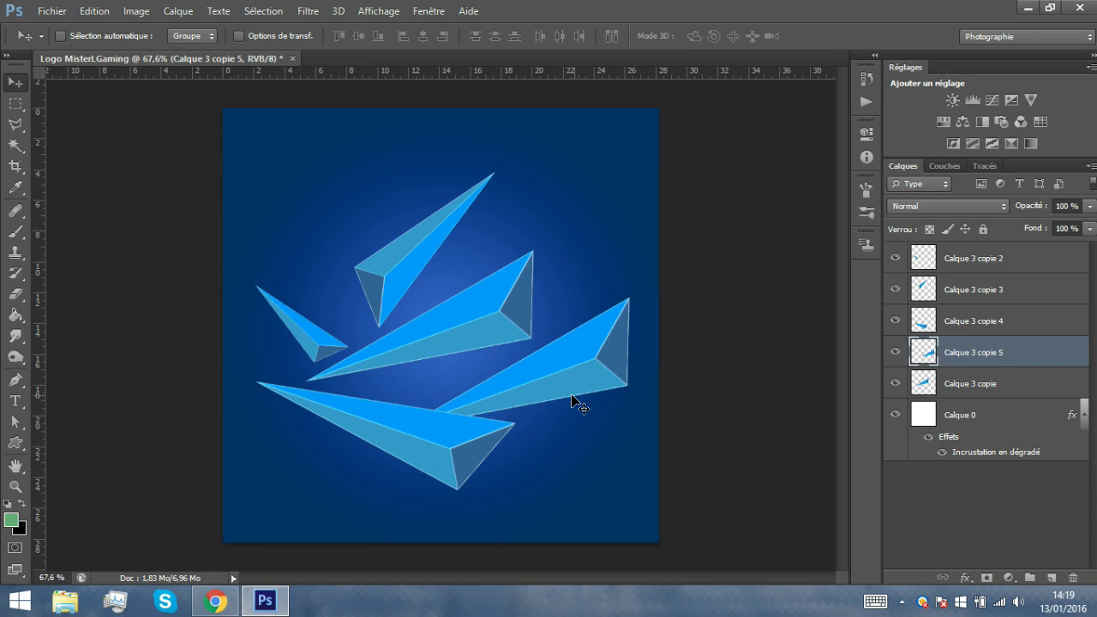
Rotate the copy to about -165.4°, scale it to about 59.5 % and set it just below the large shape's right end
key(ctrl+t)
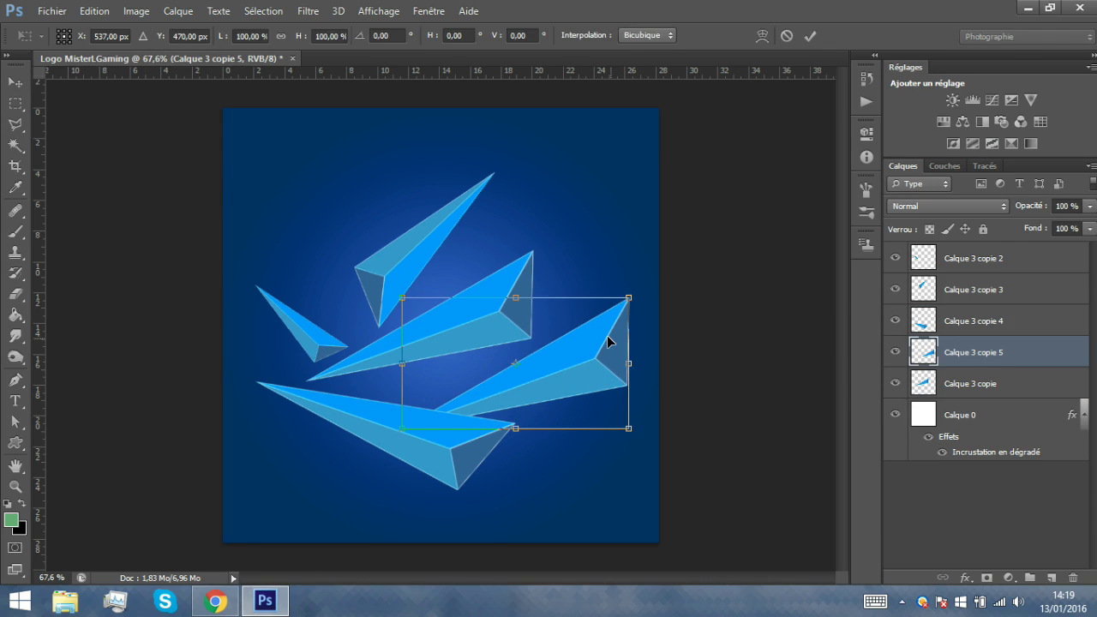
drag(630, 274, 484, 440)
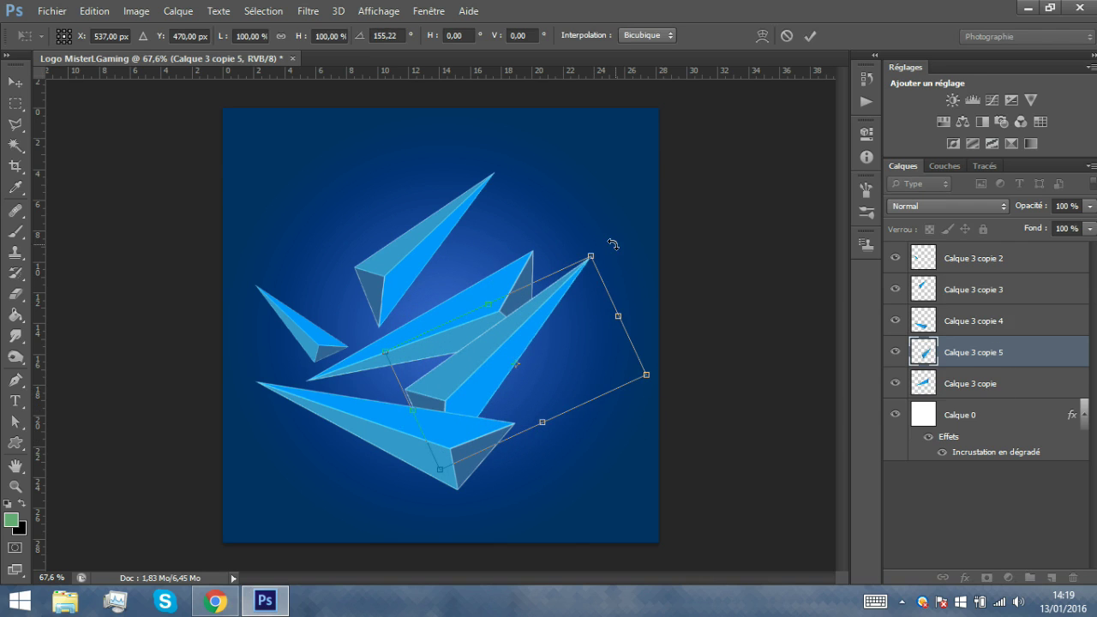
drag(612, 244, 610, 317)
drag(486, 348, 525, 368)
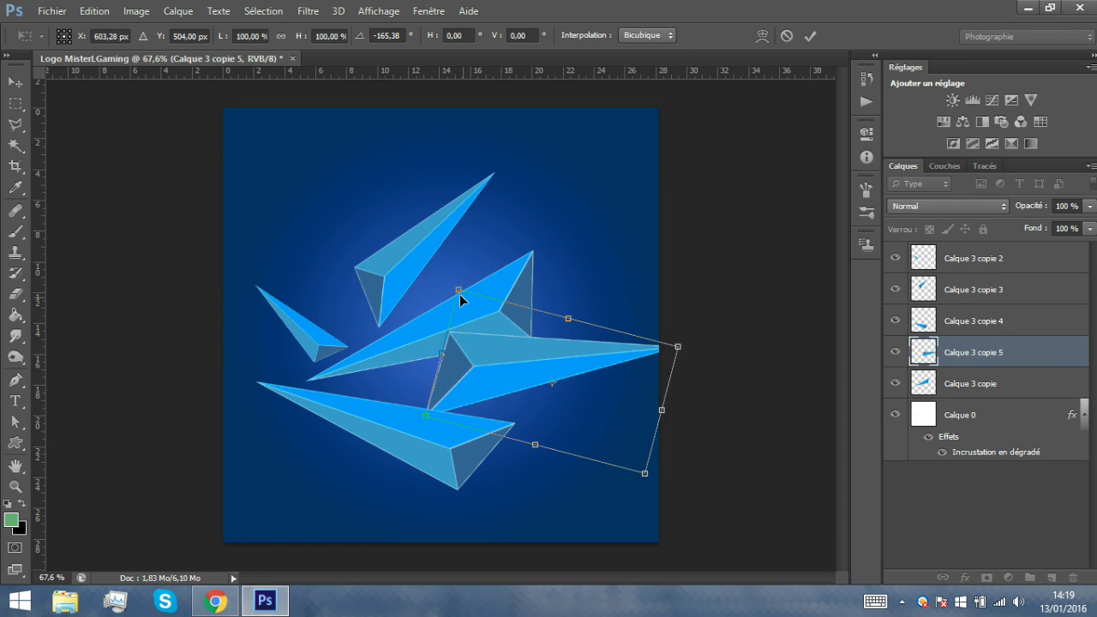
drag(459, 294, 524, 354)
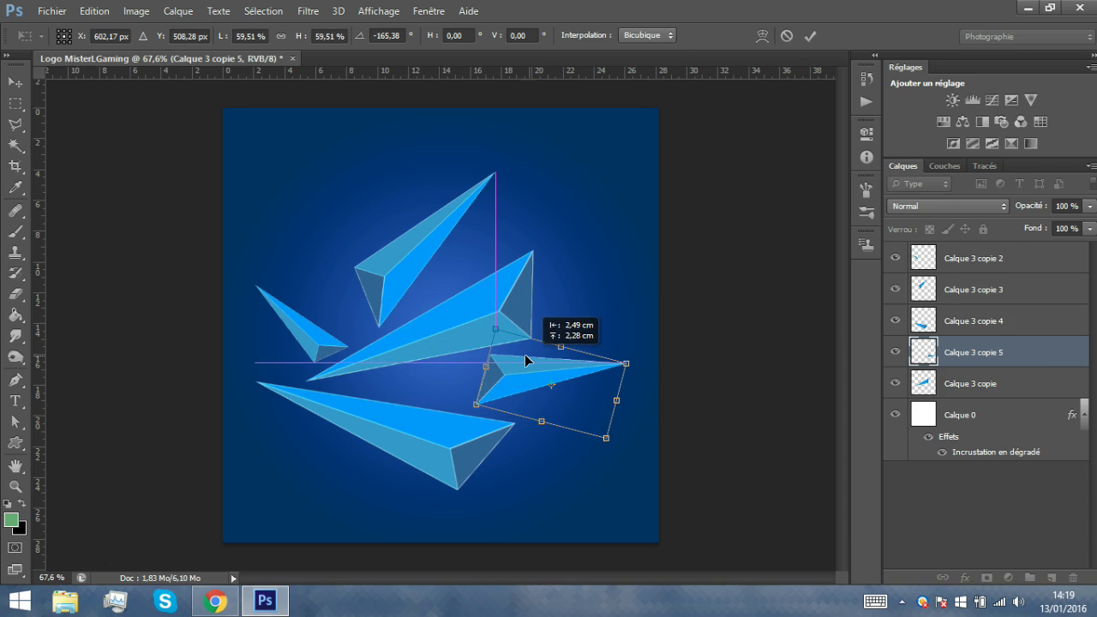
click(810, 35)
Duplicate Calque 3 copie as Calque 3 copie 6 and move the copy to the upper right of the canvas
right_click(1003, 353)
key(Escape)
right_click(1020, 384)
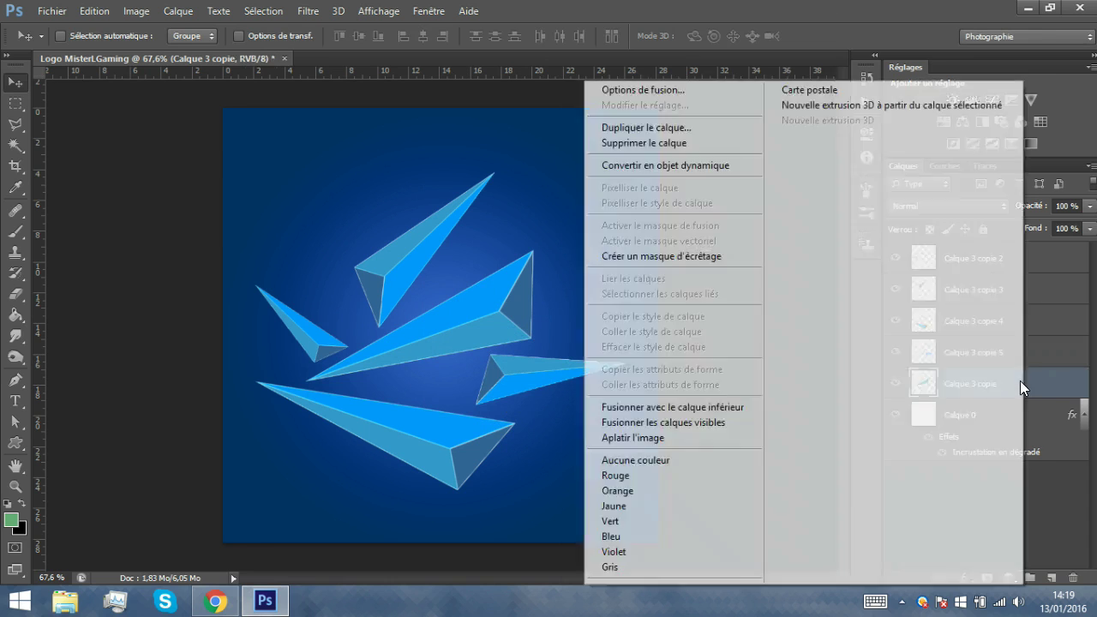
key(Escape)
right_click(1020, 383)
click(638, 127)
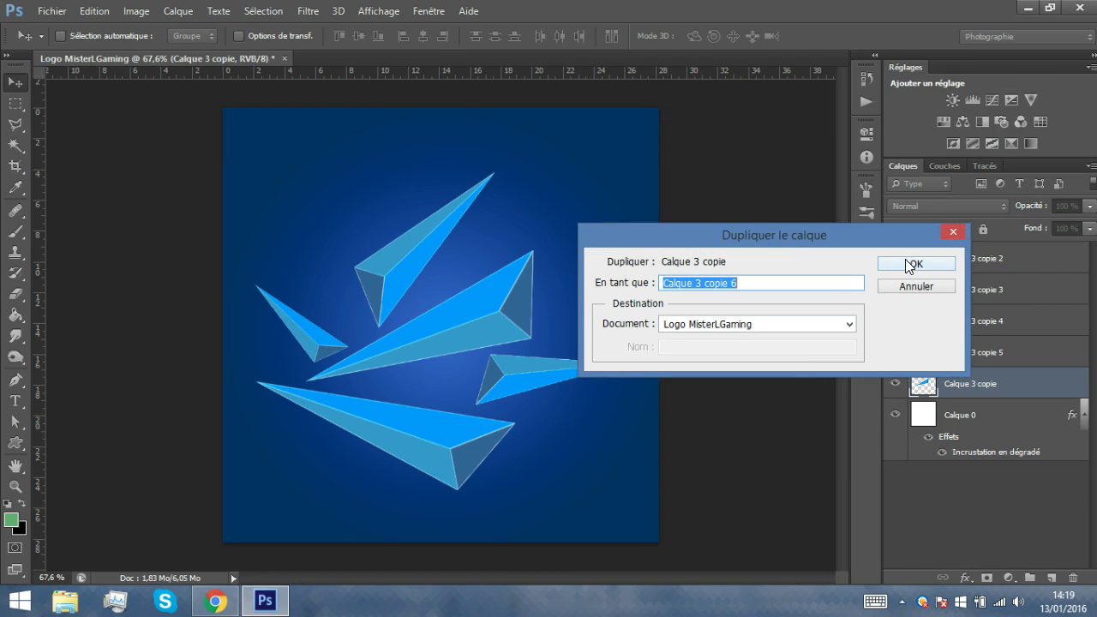
click(910, 265)
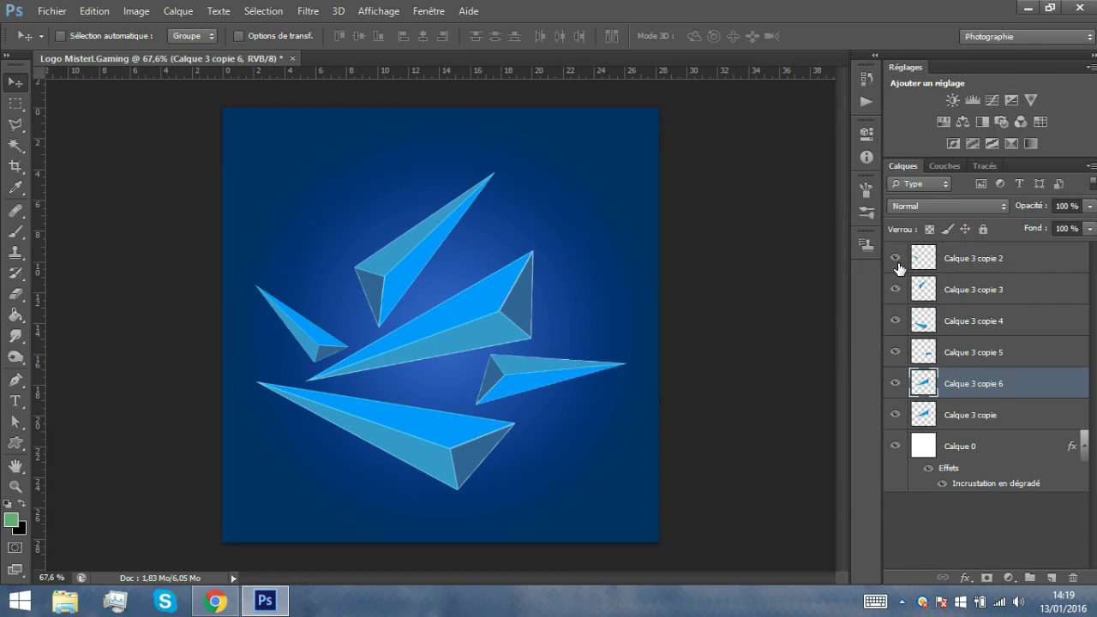
drag(489, 321, 617, 193)
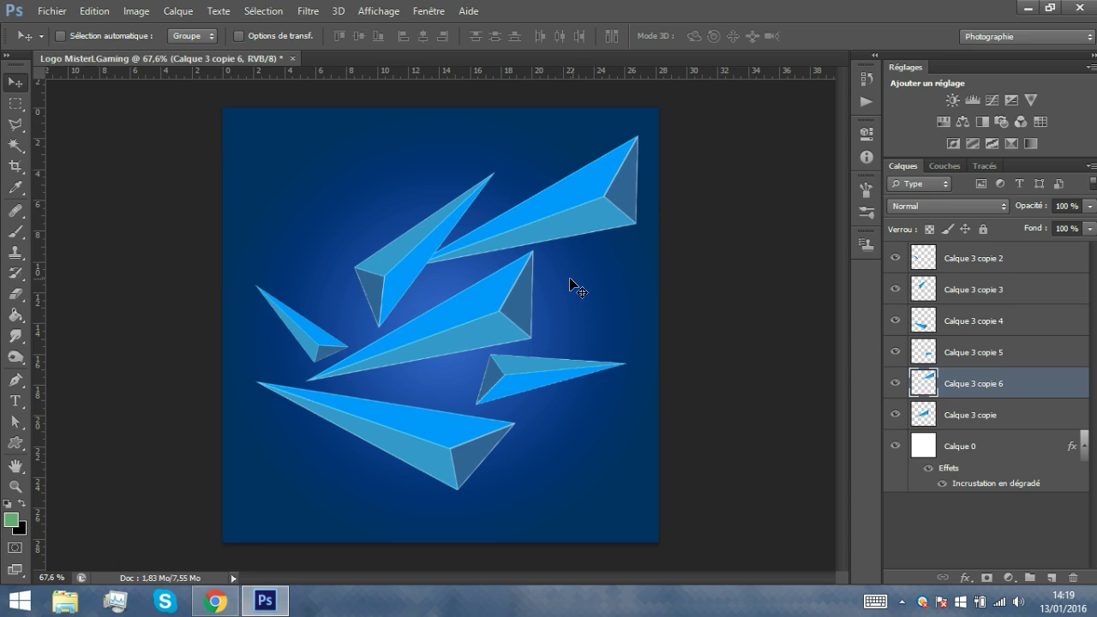
Rotate Calque 3 copie 6 by 15° and reduce it to about 68.2 % width and 44.5 % height
key(ctrl+t)
drag(641, 122, 567, 202)
drag(533, 209, 597, 210)
drag(499, 154, 489, 183)
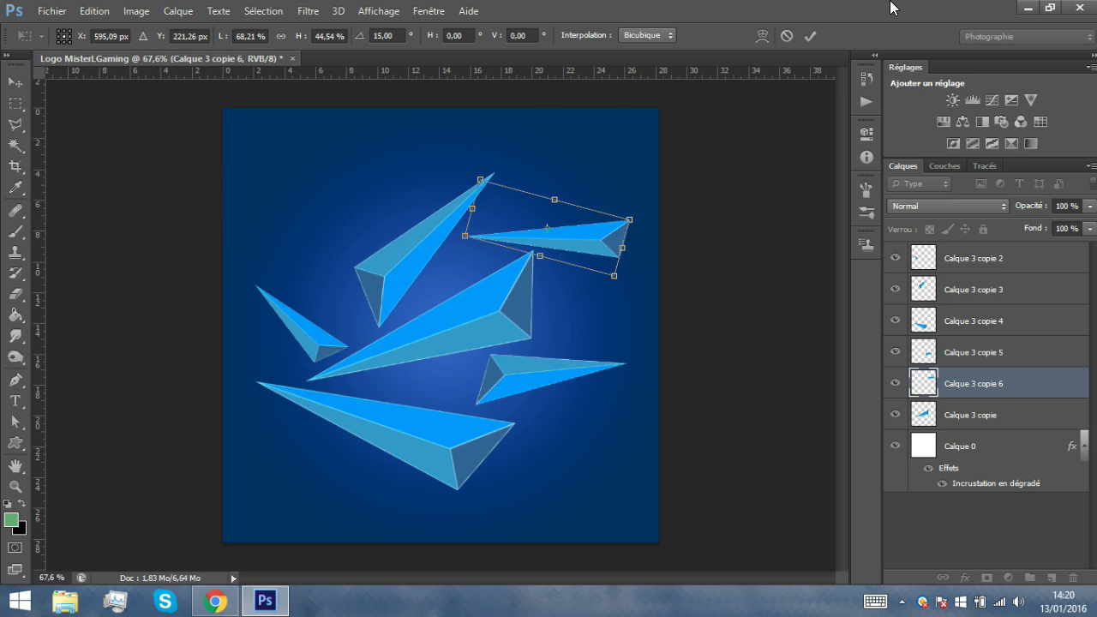
click(810, 36)
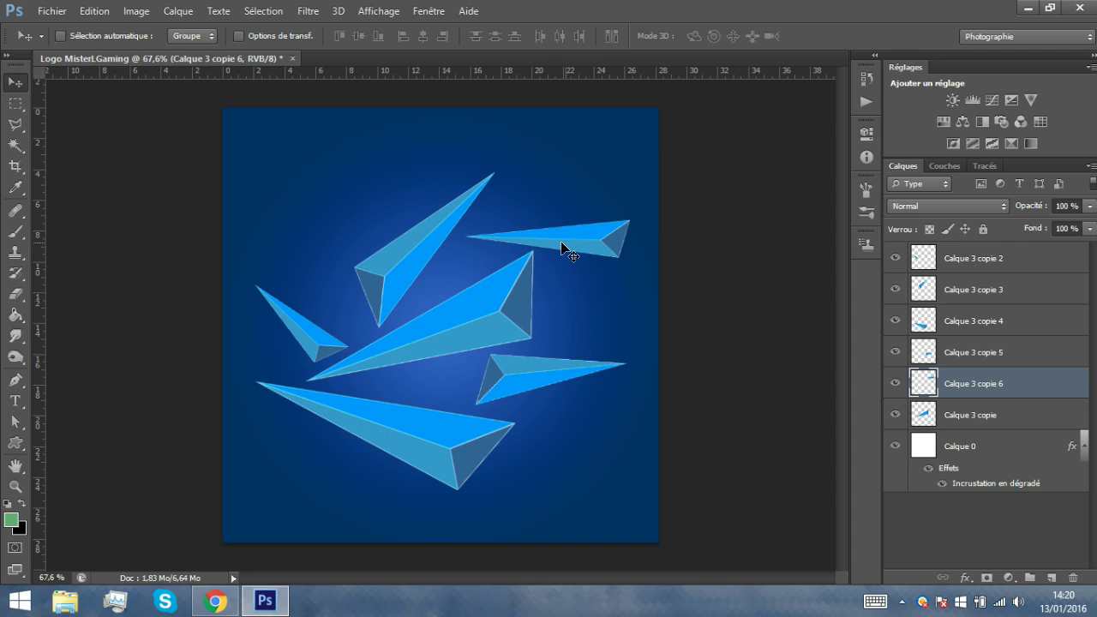
Rotate the slim upper-right copy by another 55.5° and place it just right of the large central shape
key(ctrl+t)
drag(642, 191, 669, 323)
drag(605, 298, 603, 283)
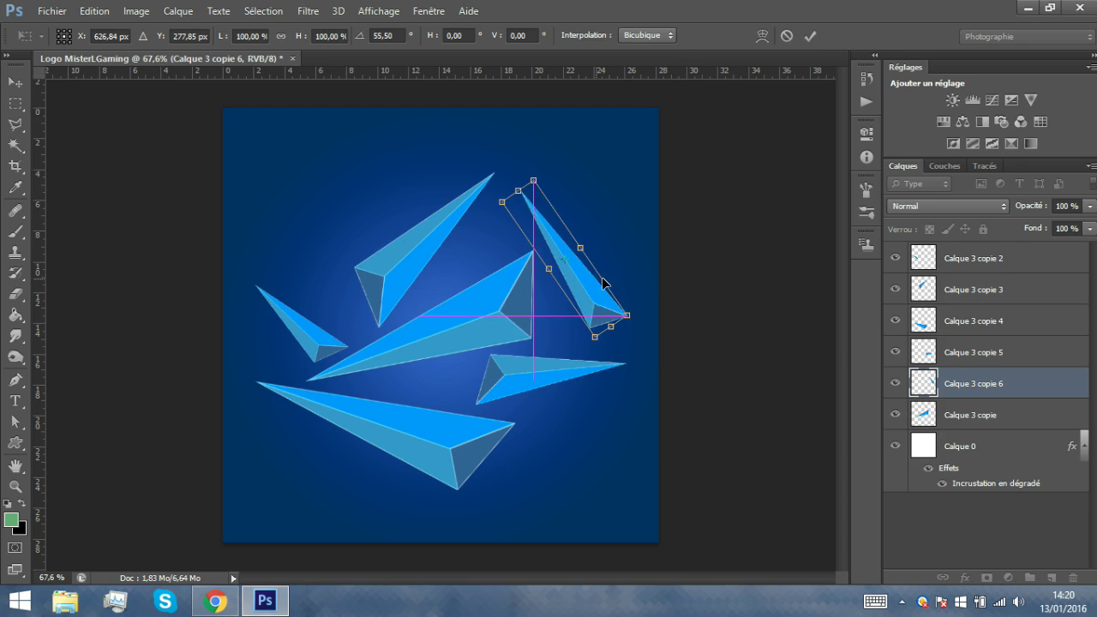
click(810, 36)
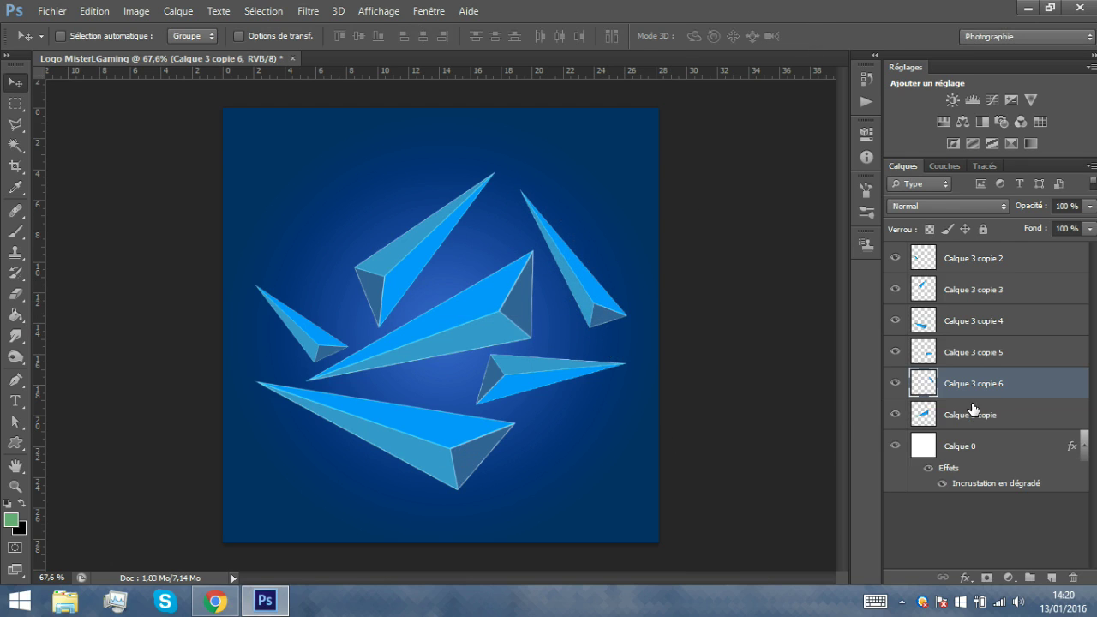
Move Calque 3 copie 4 below the large shape, rotate it about 38.3° and narrow it to about 47.8 % width
click(997, 416)
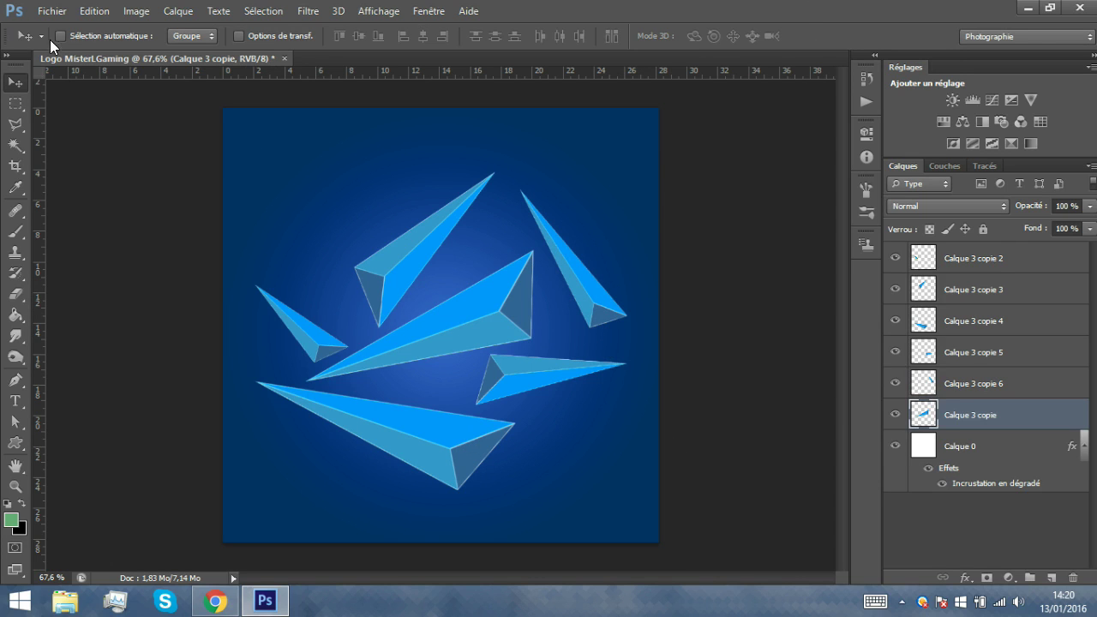
click(419, 440)
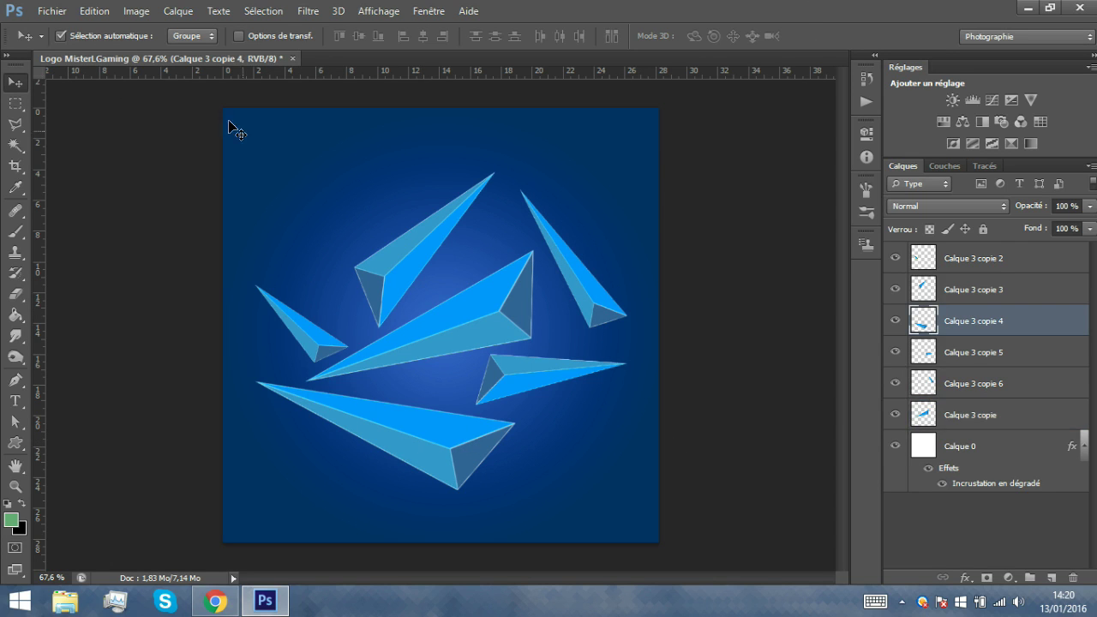
drag(443, 446, 416, 380)
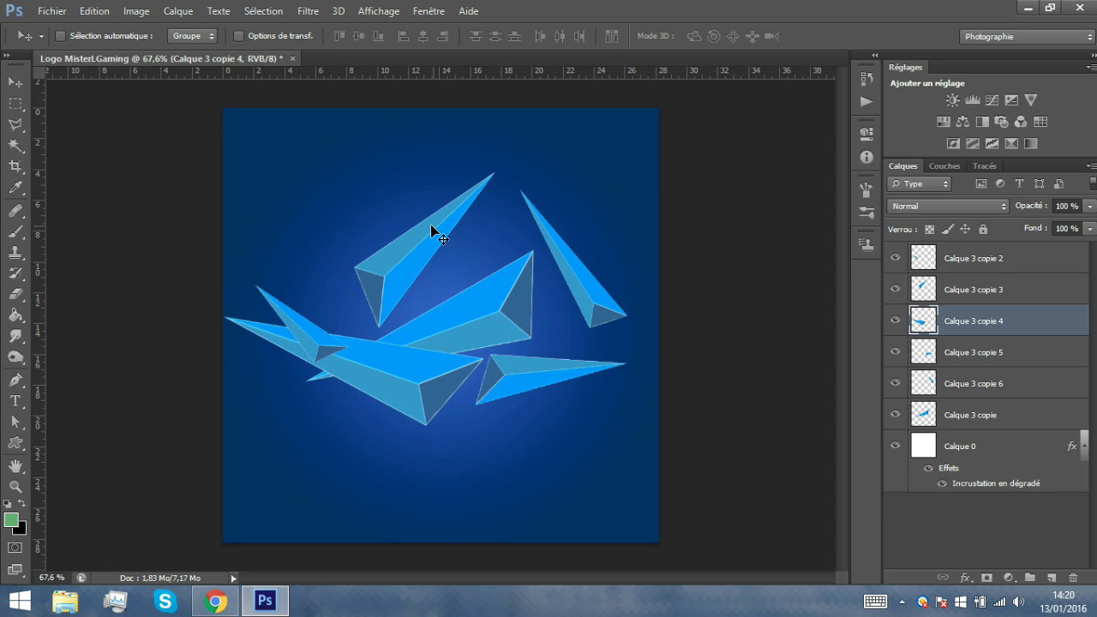
key(ctrl+t)
drag(488, 301, 500, 409)
drag(359, 362, 480, 488)
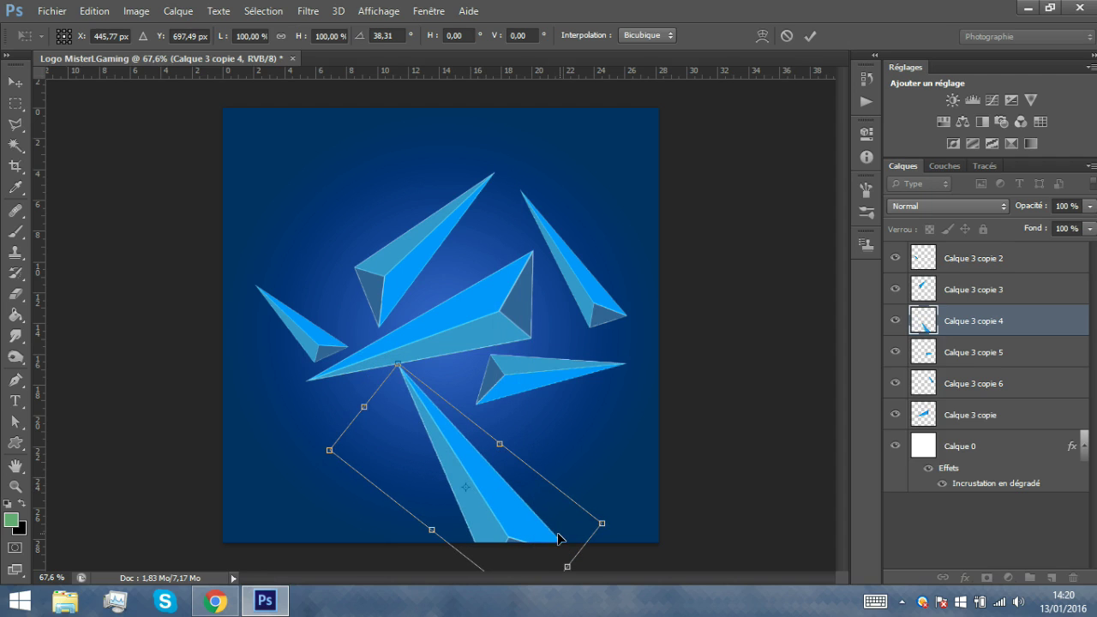
drag(568, 566, 459, 484)
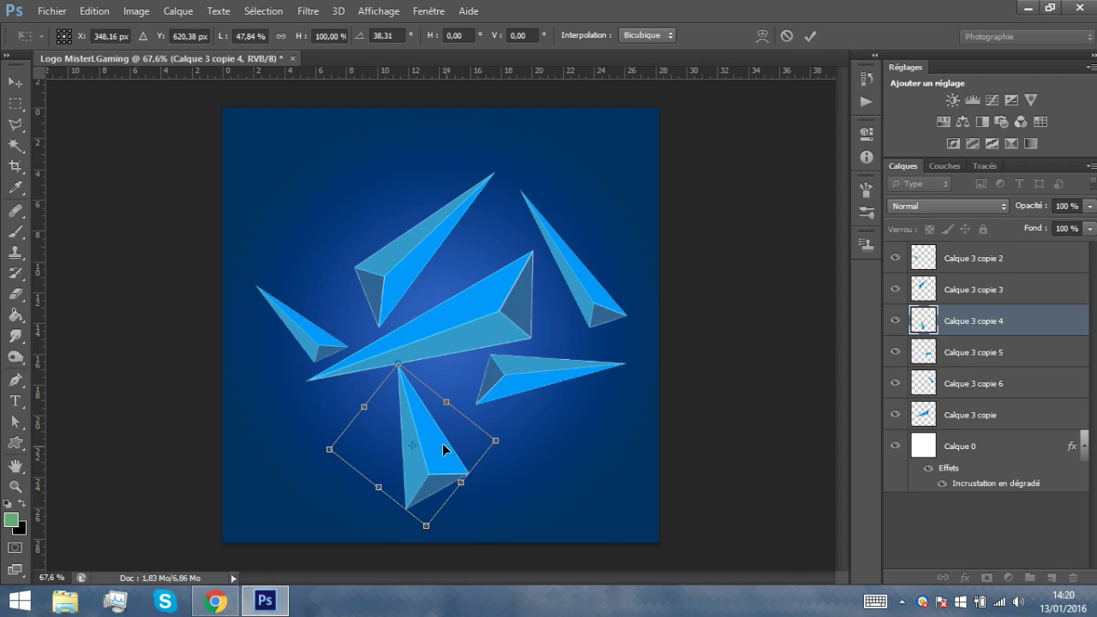
Turn the narrowed shape to about -78.7° and place it under the large shape, pointing to the lower left
drag(414, 313, 300, 495)
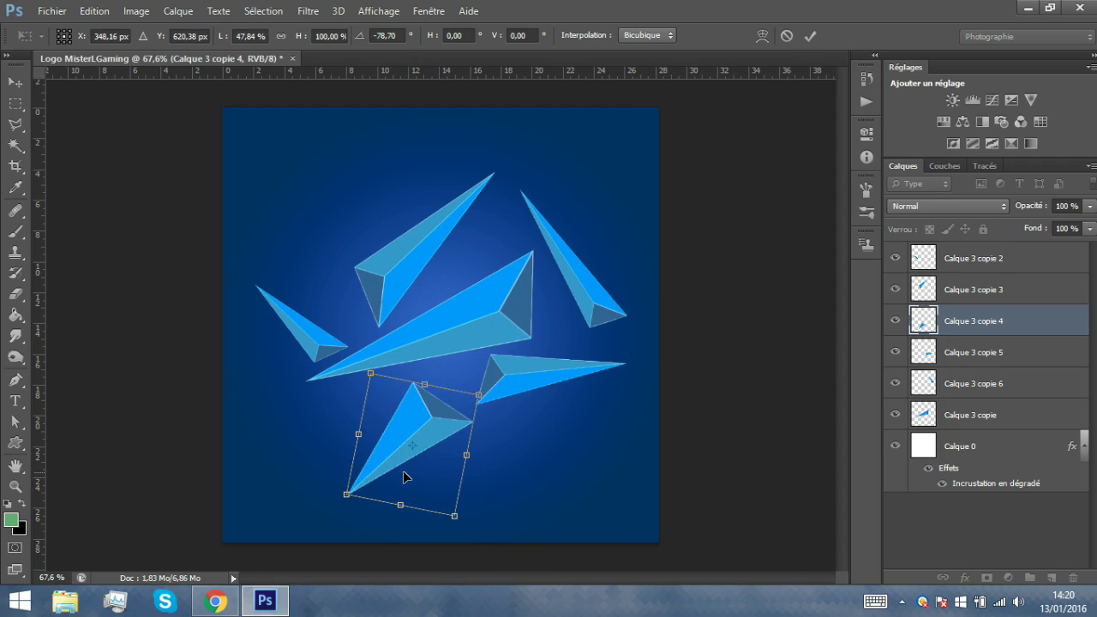
drag(403, 471, 398, 443)
key(Return)
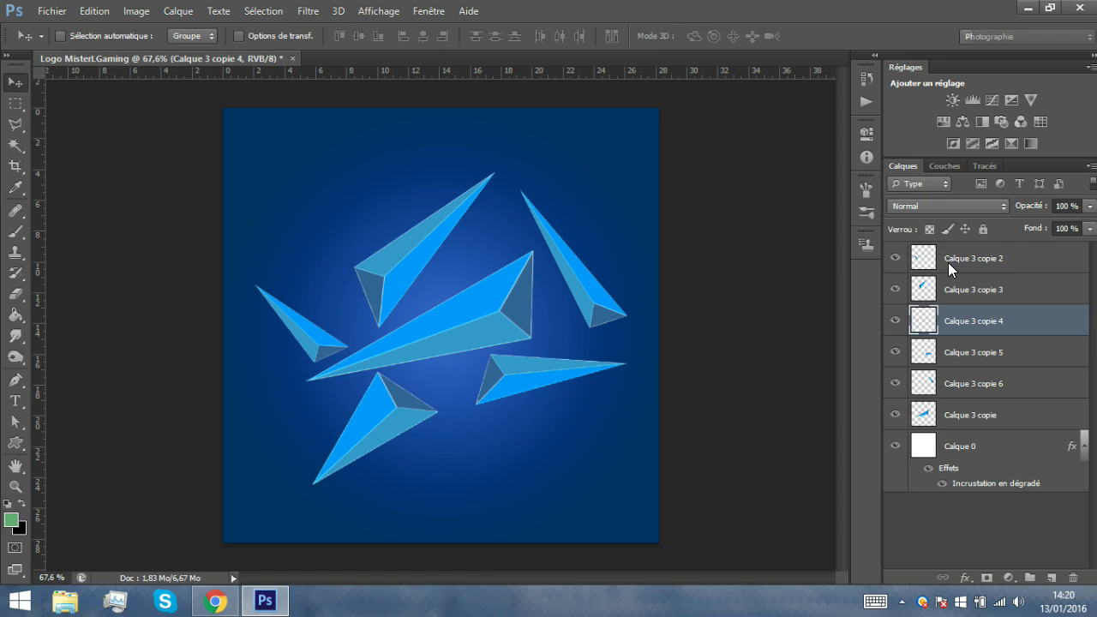
Merge all six faceted shape layers, from Calque 3 copie 2 to Calque 3 copie, into one layer
click(950, 264)
shift+click(951, 408)
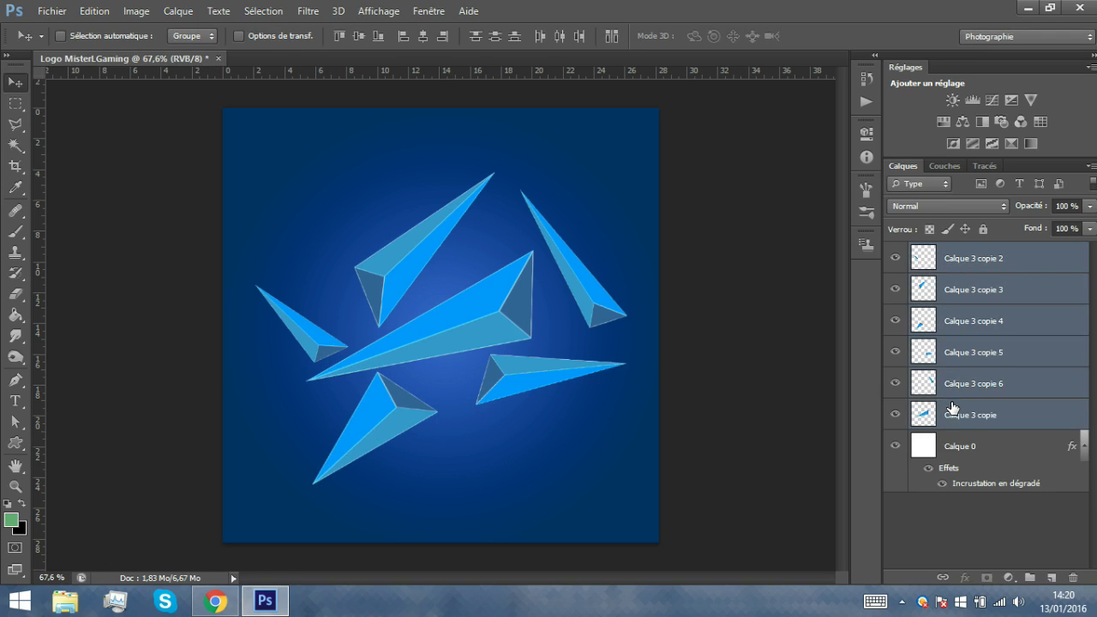
key(ctrl+e)
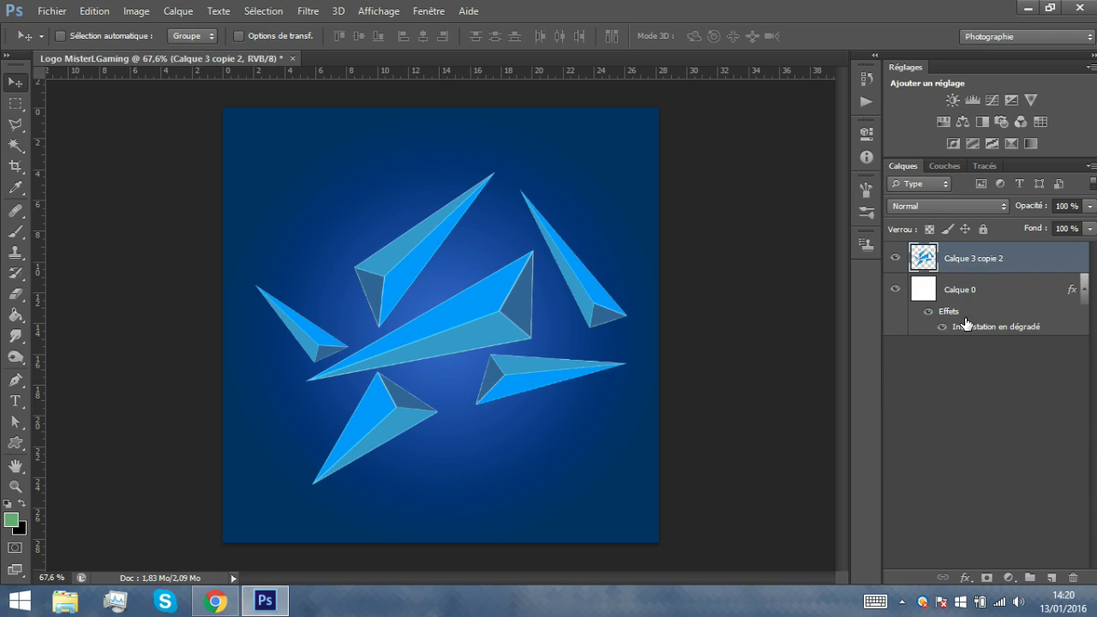
Duplicate the merged shapes twice, placing one copy in the canvas's upper-left corner and the other in its upper-right corner
key(ctrl+j)
drag(280, 248, 273, 147)
key(ctrl+j)
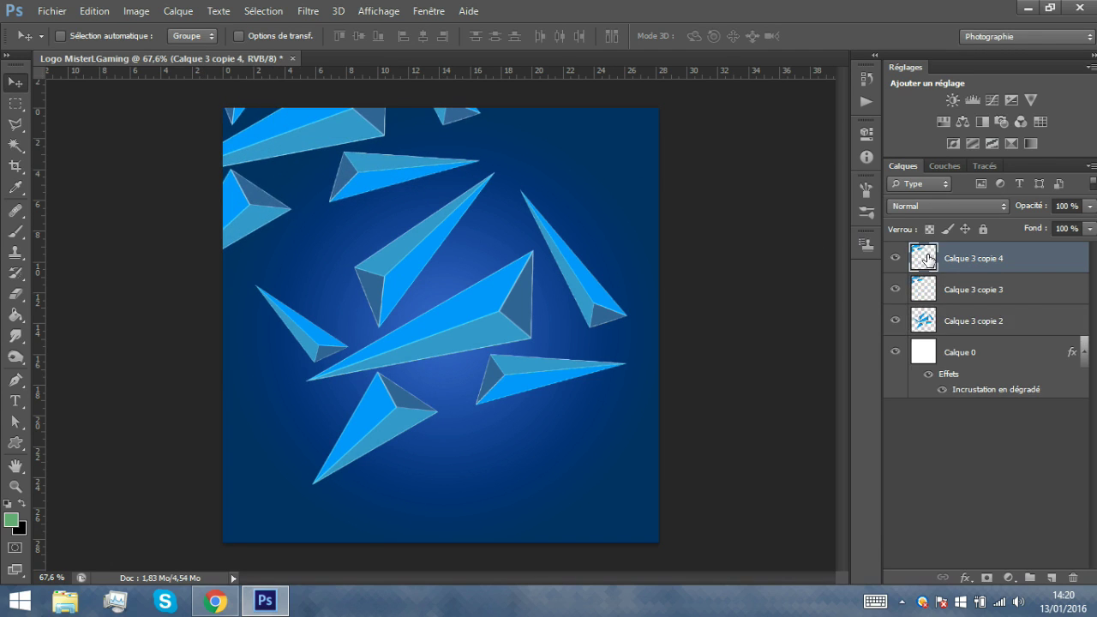
drag(397, 154, 725, 134)
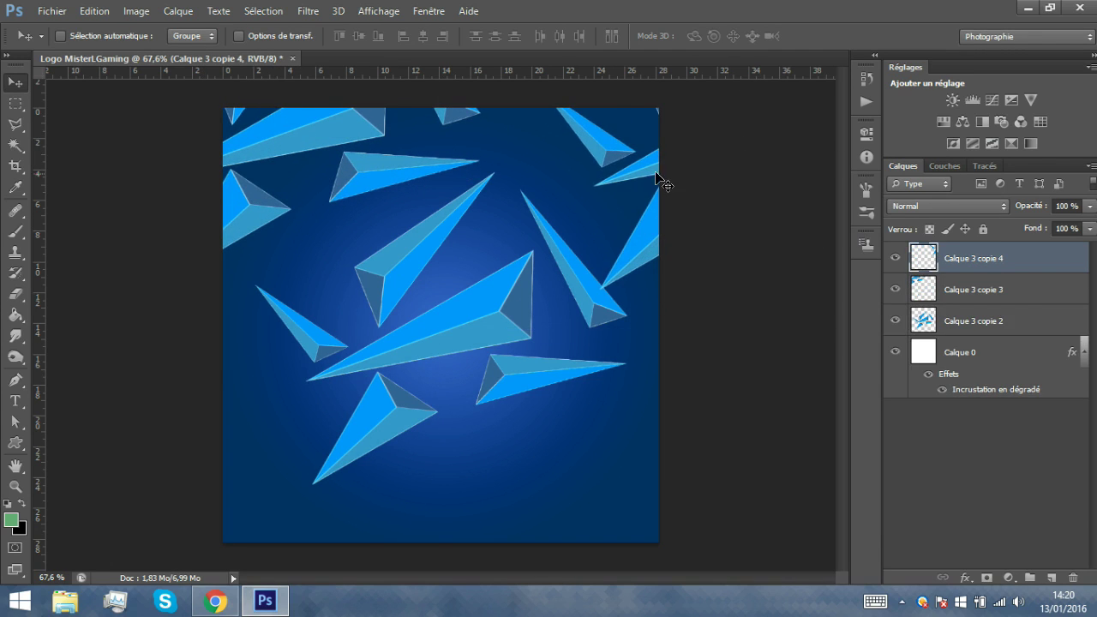
drag(663, 179, 666, 159)
Duplicate Calque 3 copie 2 twice more to fill the lower-left and lower-right corners, then check the coverage without the background
click(1019, 326)
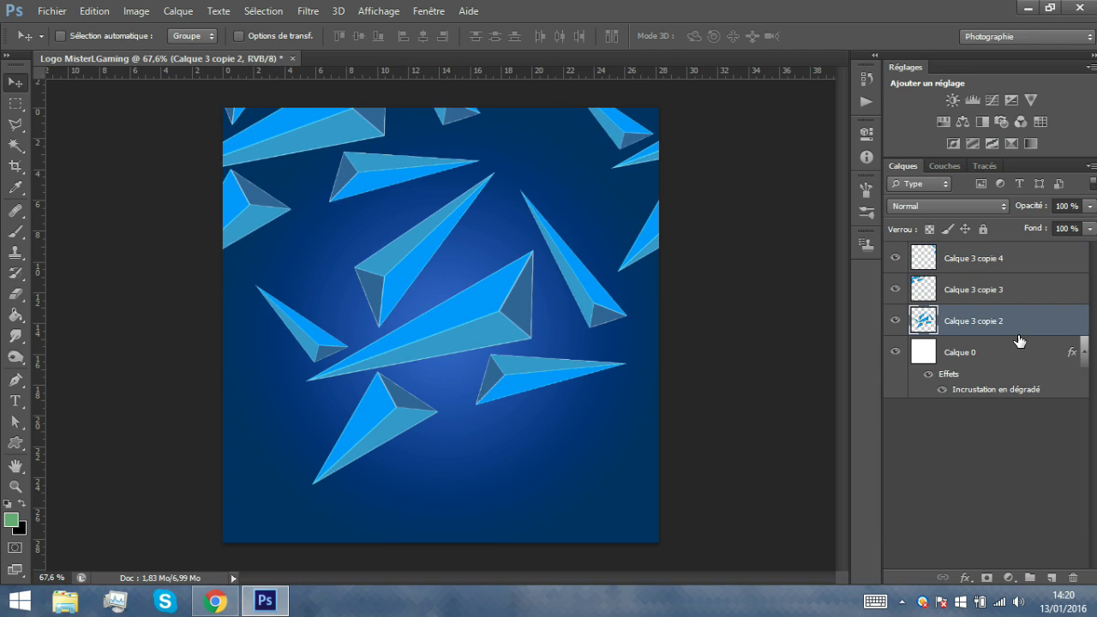
key(ctrl+j)
drag(489, 289, 242, 520)
click(981, 352)
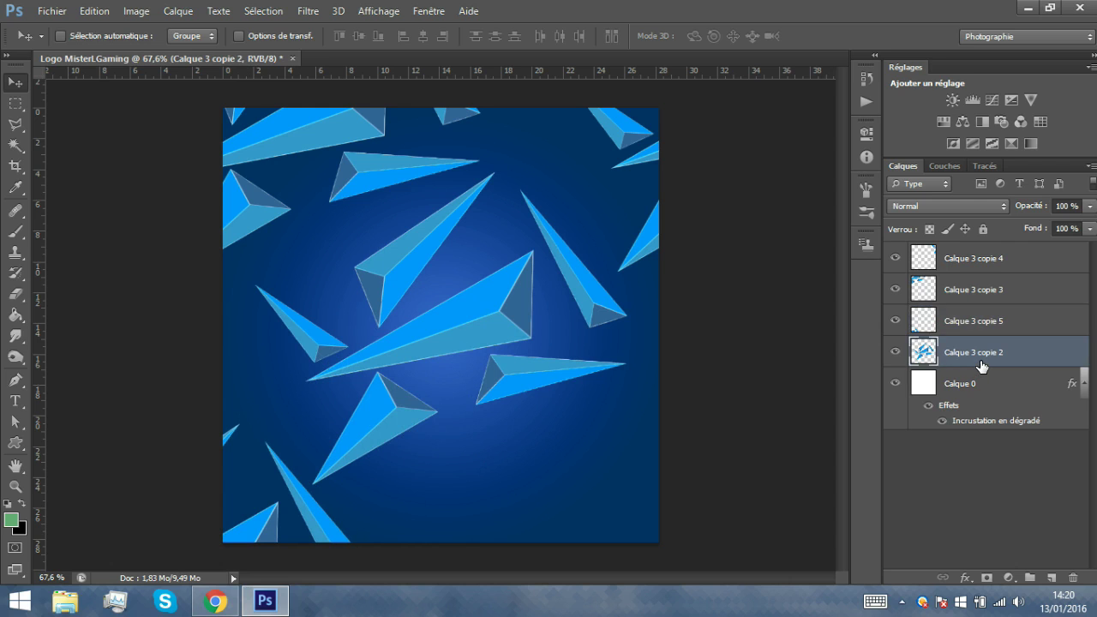
key(ctrl+j)
drag(440, 355, 620, 483)
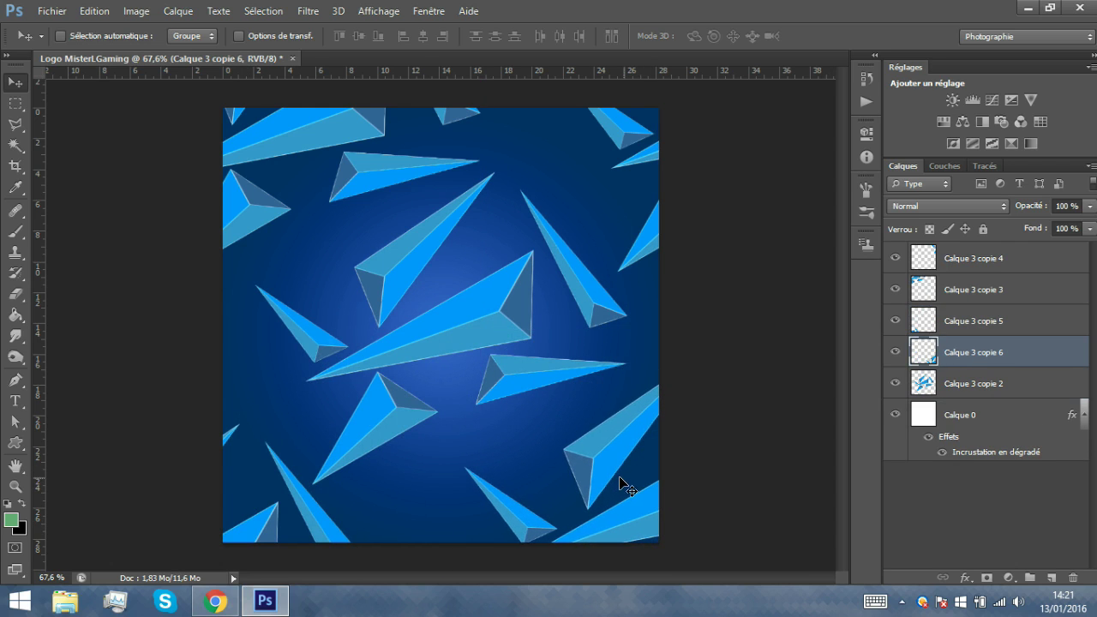
click(894, 414)
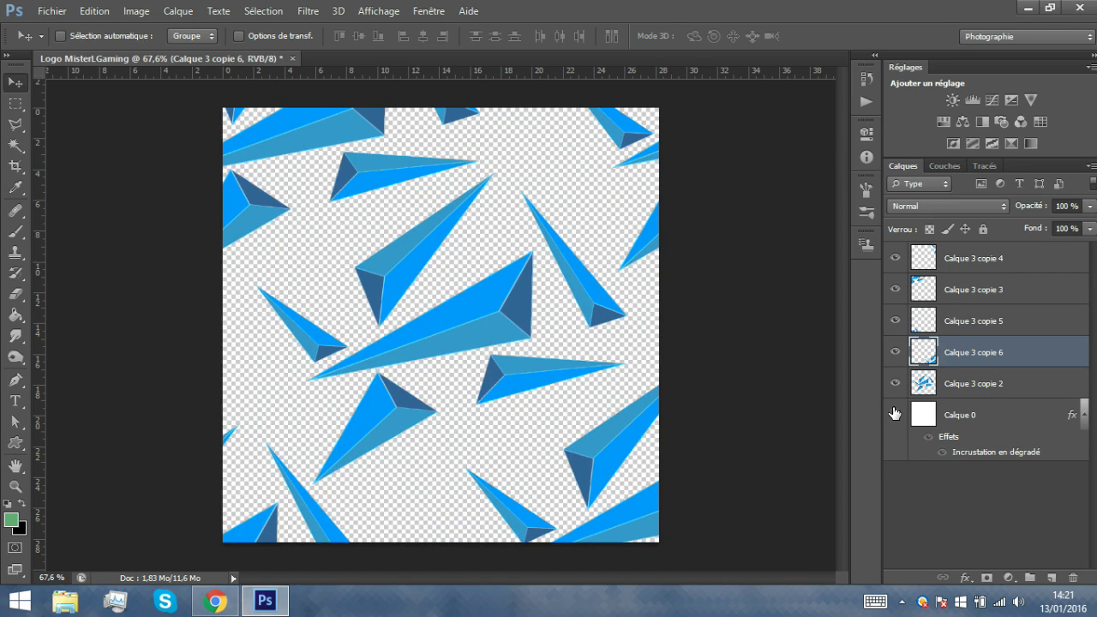
click(894, 414)
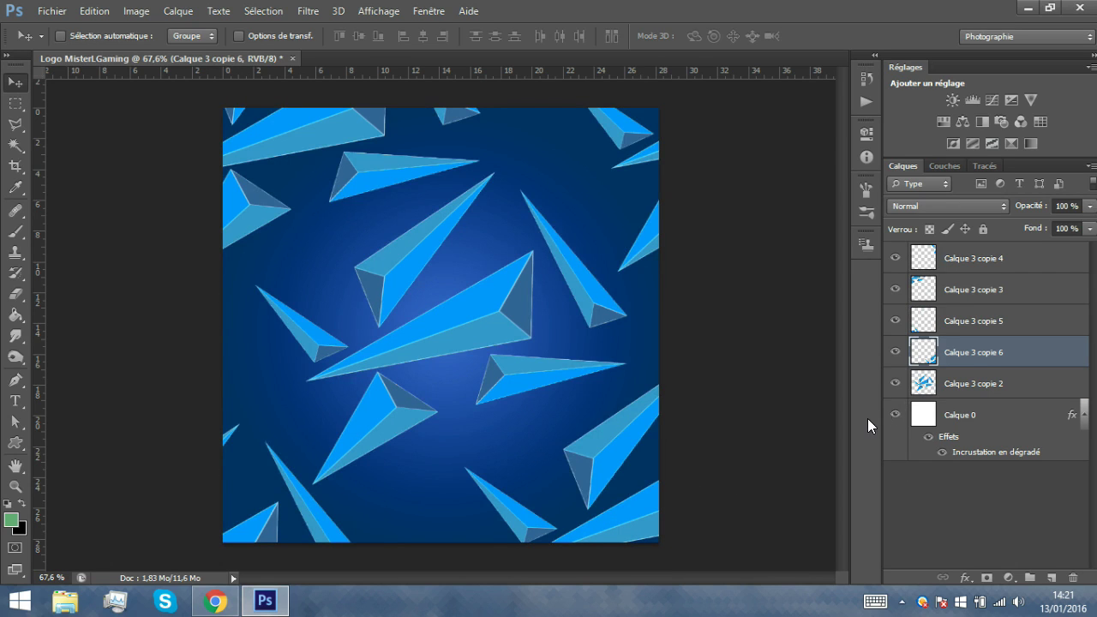
Duplicate Calque 3 copie 2 and shift the copy left so it overlaps the central shapes
shift+click(966, 259)
click(990, 384)
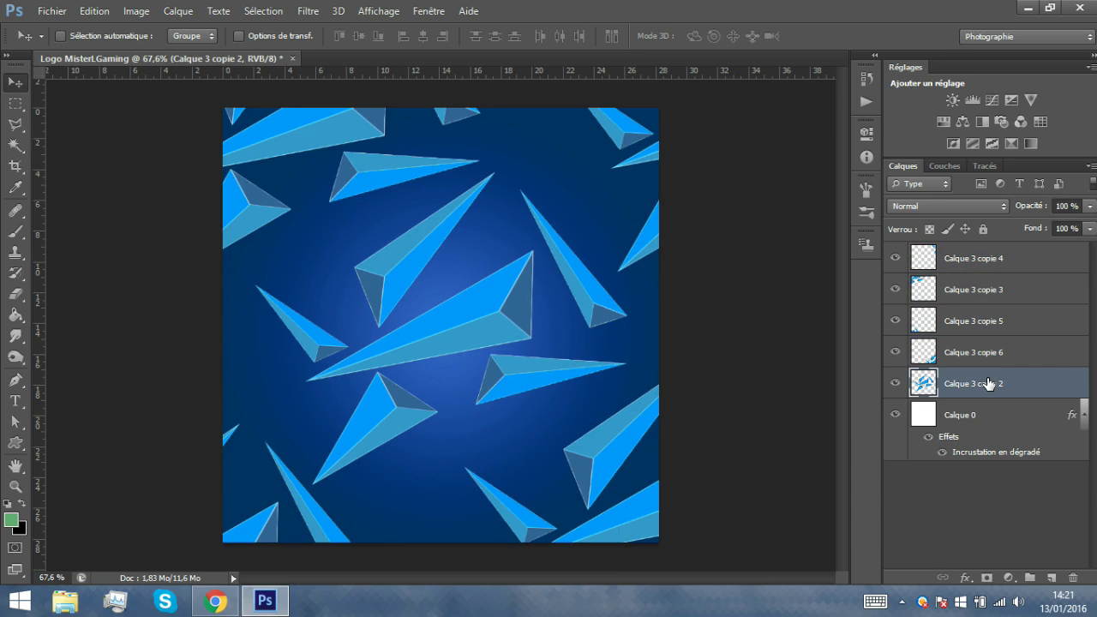
key(ctrl+j)
drag(500, 289, 388, 280)
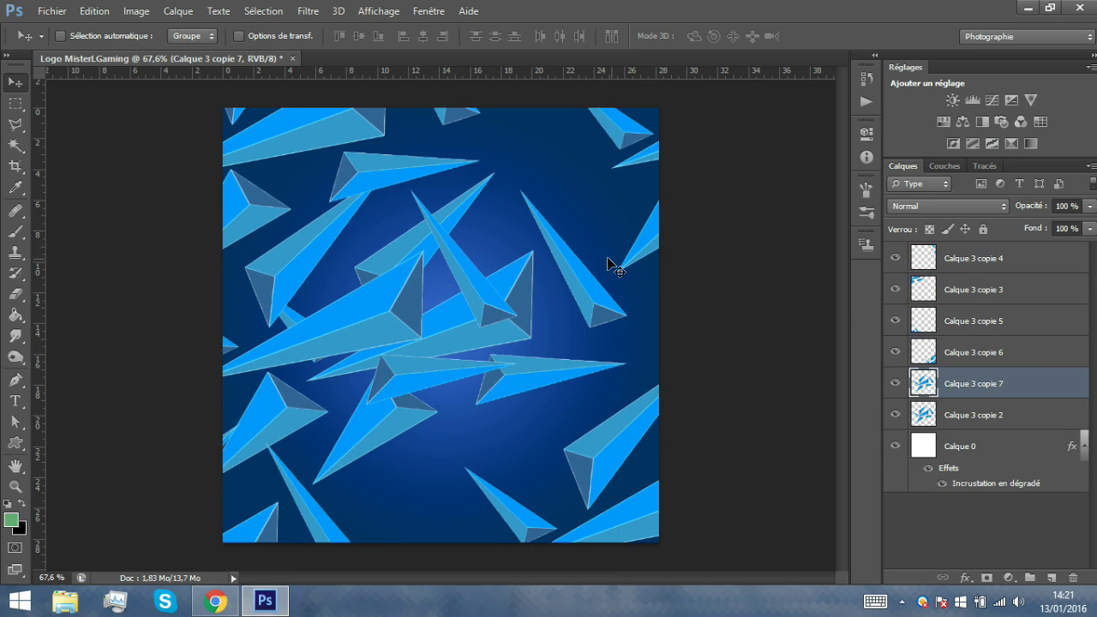
Duplicate Calque 3 copie 2 again toward the lower right and select that copy together with Calque 3 copie 7
click(991, 415)
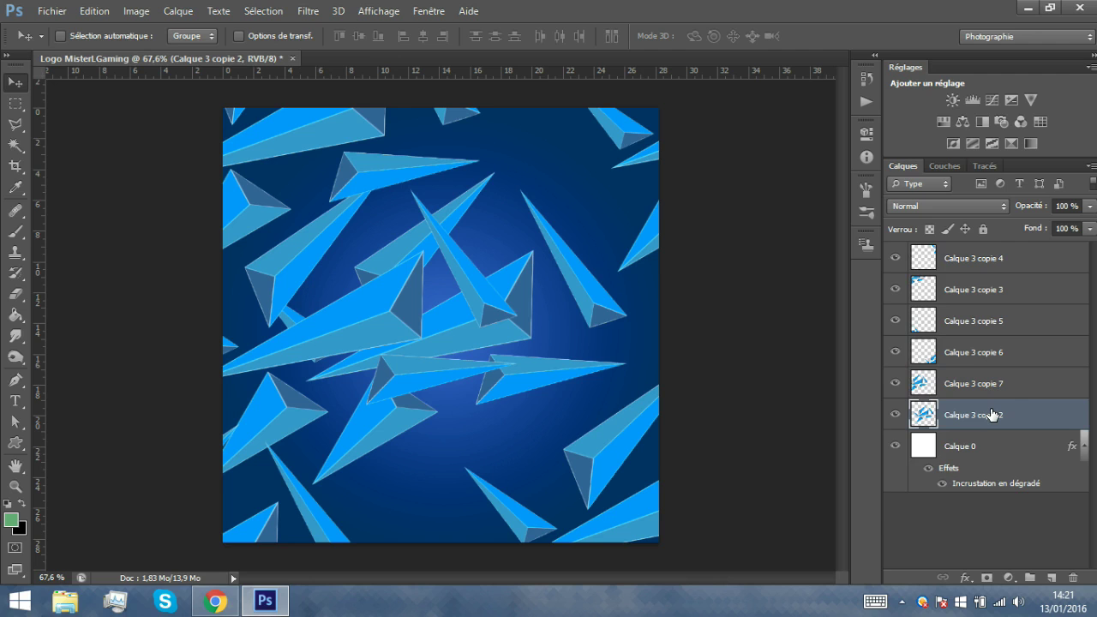
key(ctrl+j)
drag(483, 340, 575, 405)
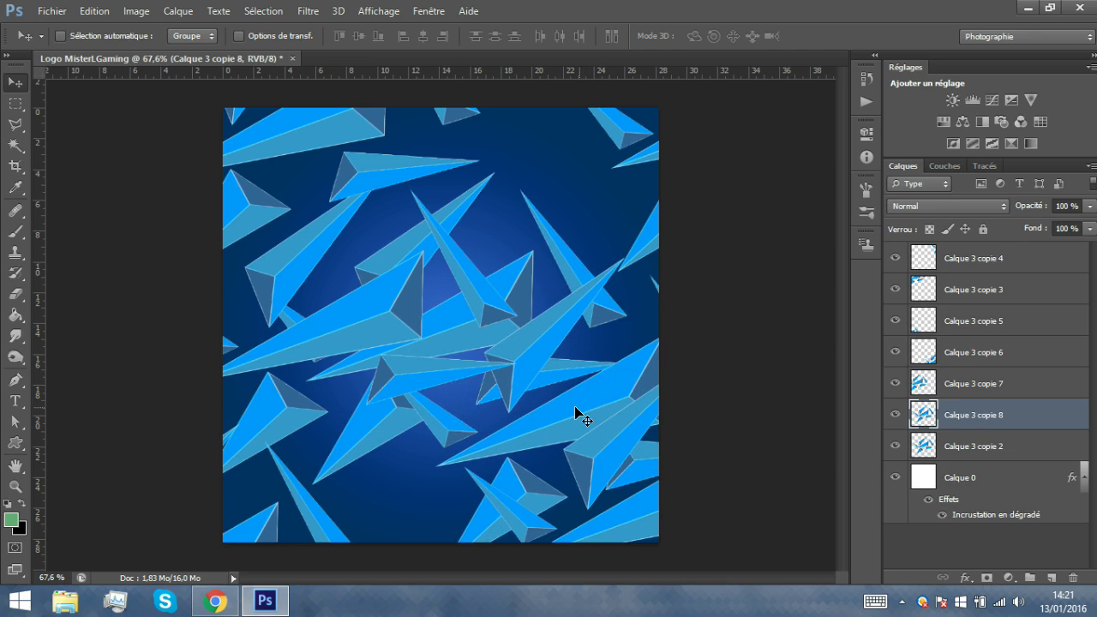
ctrl+click(975, 390)
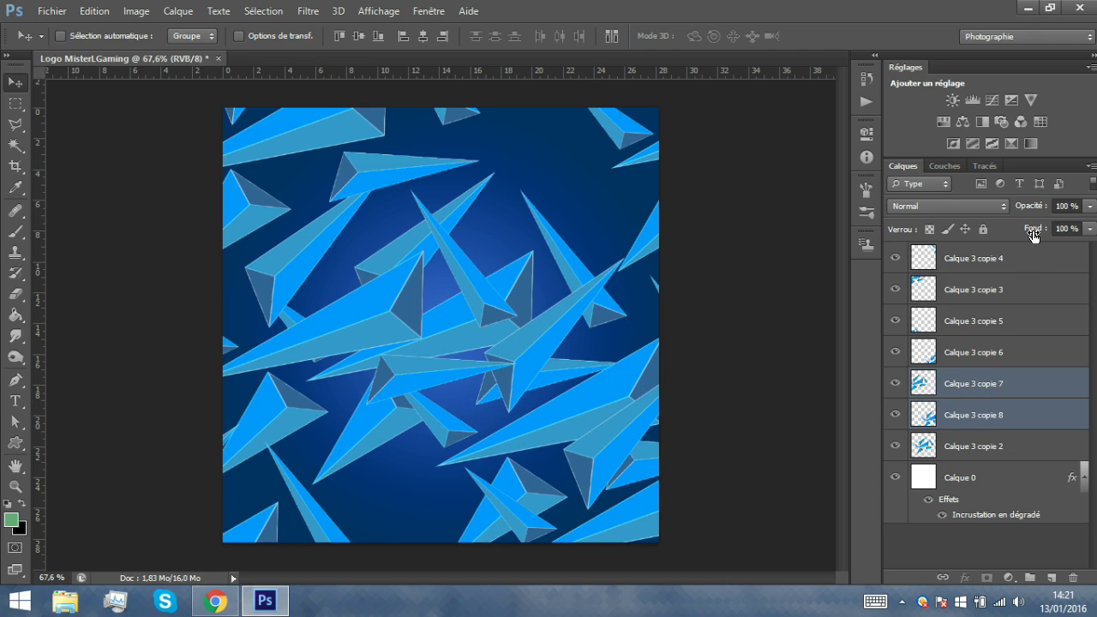
Set the opacity of Calque 3 copie 7 and Calque 3 copie 8 to 49% and move both beneath Calque 3 copie 2
drag(1028, 205, 989, 206)
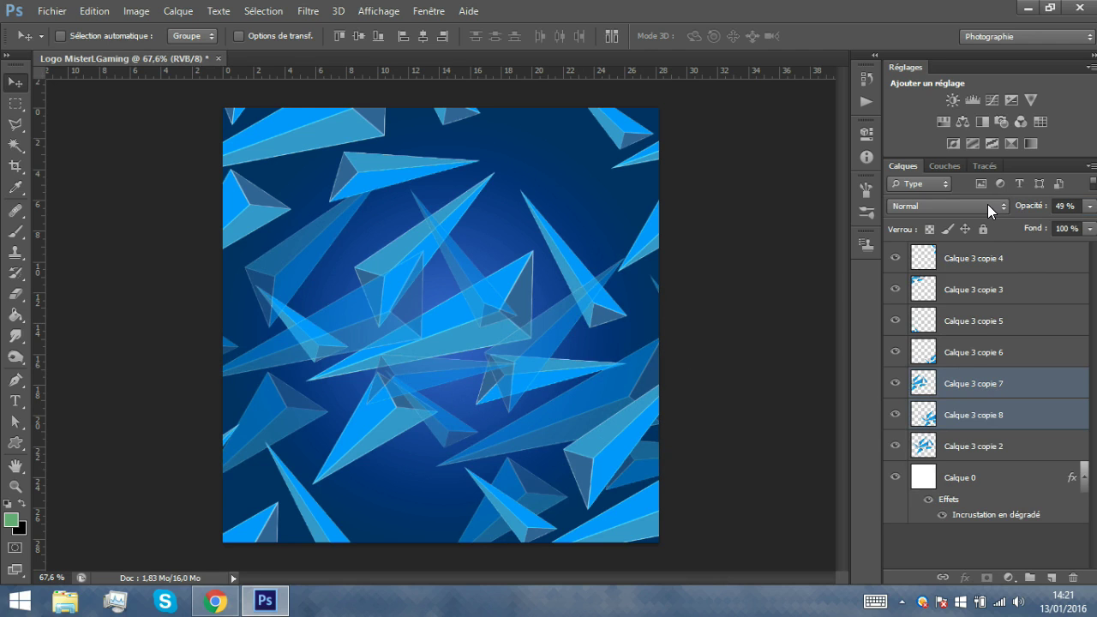
drag(977, 391, 978, 463)
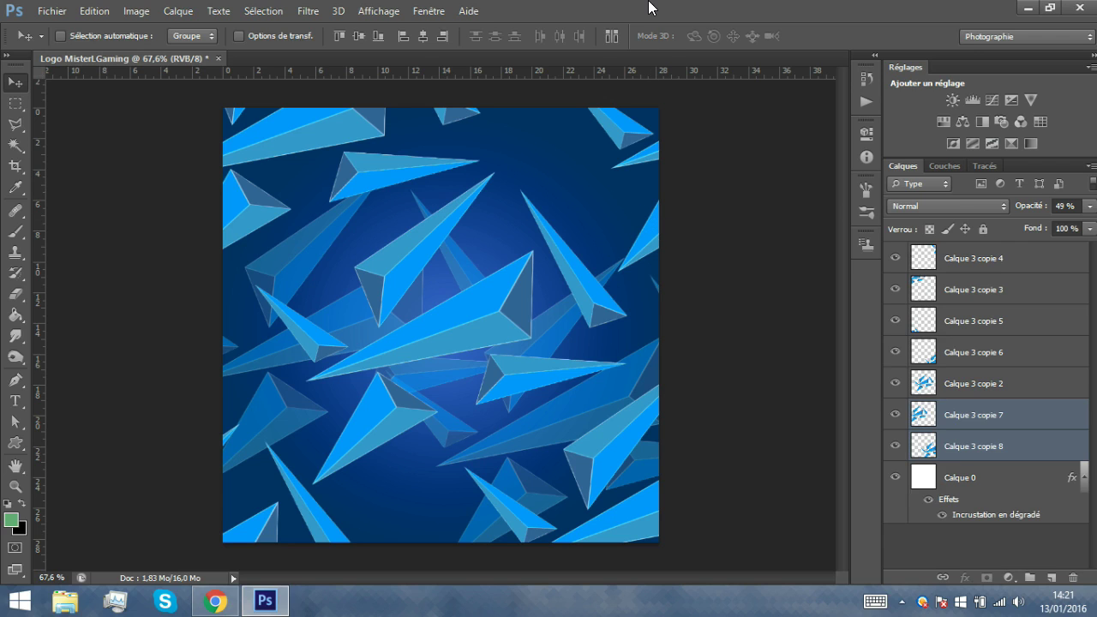
Hide the two faded layers, Calque 3 copie 7 and Calque 3 copie 8, and delete them
click(896, 417)
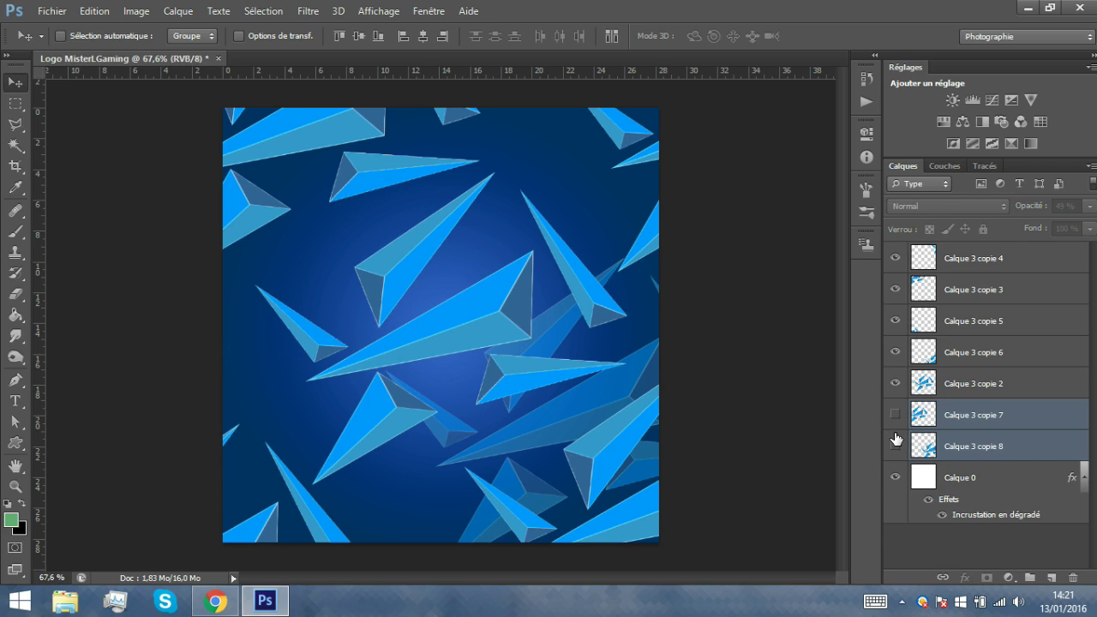
click(896, 444)
key(Delete)
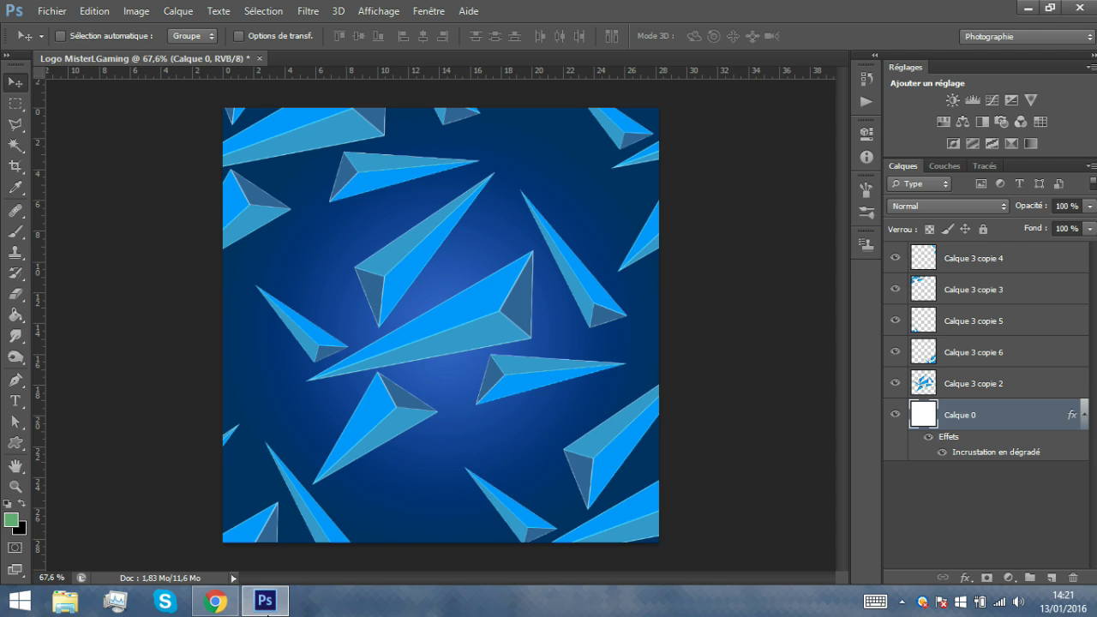
Switch to Chrome and search Google for "forme geometrique" in a new tab
click(215, 602)
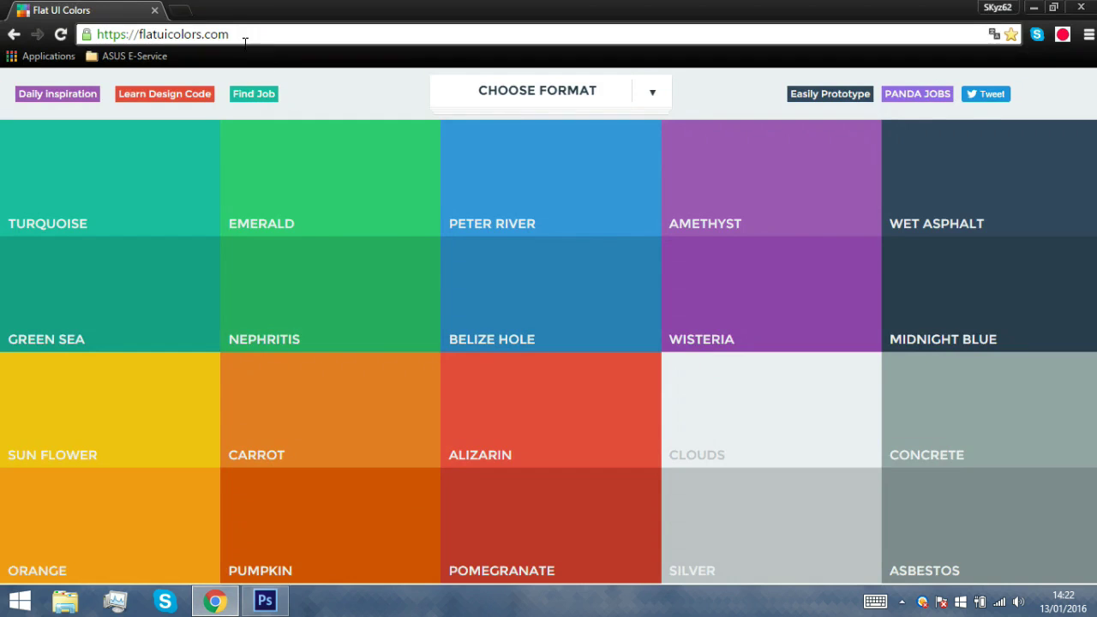
click(190, 12)
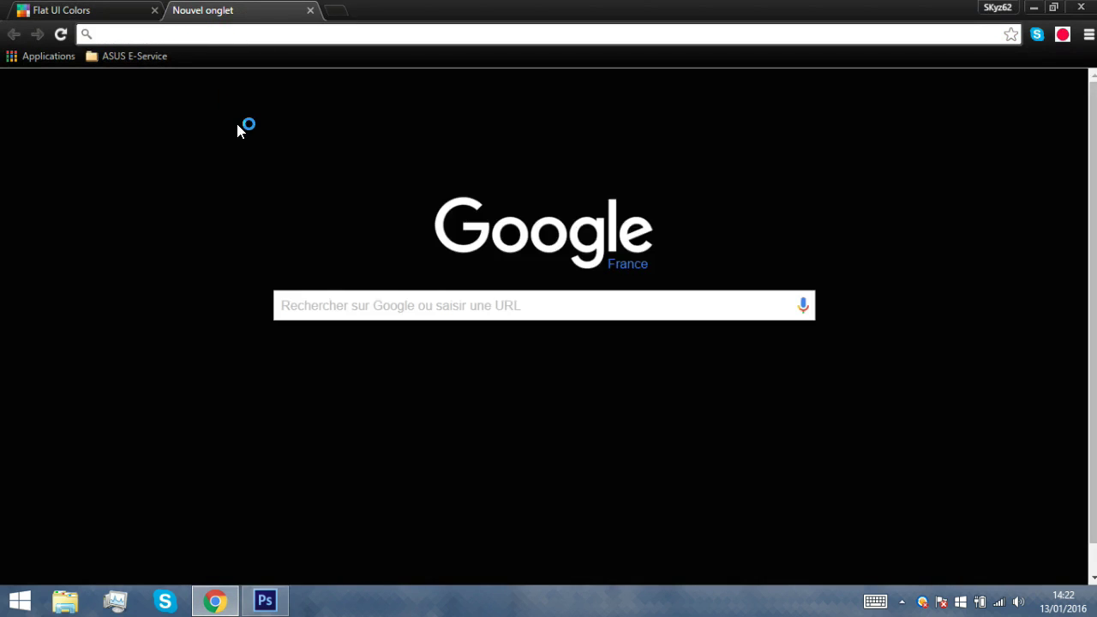
click(362, 301)
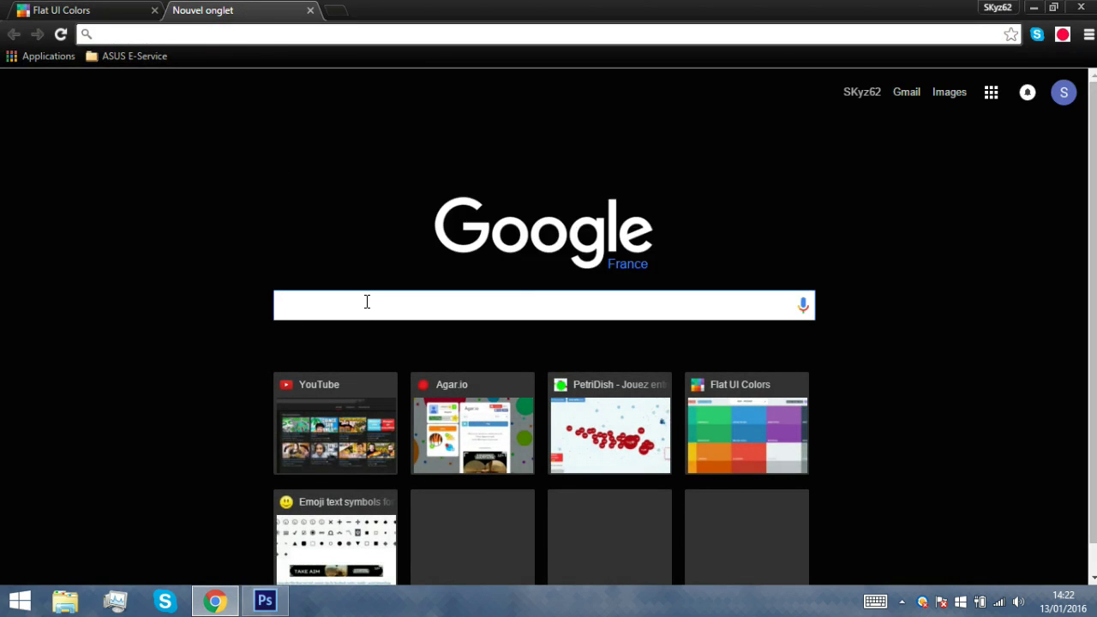
click(216, 603)
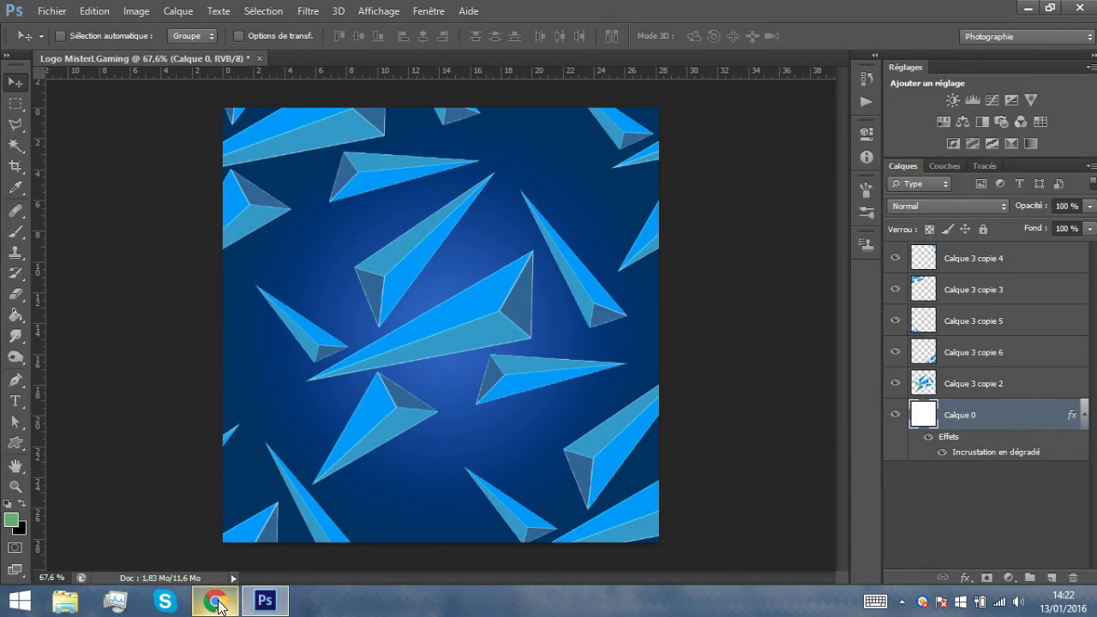
click(225, 605)
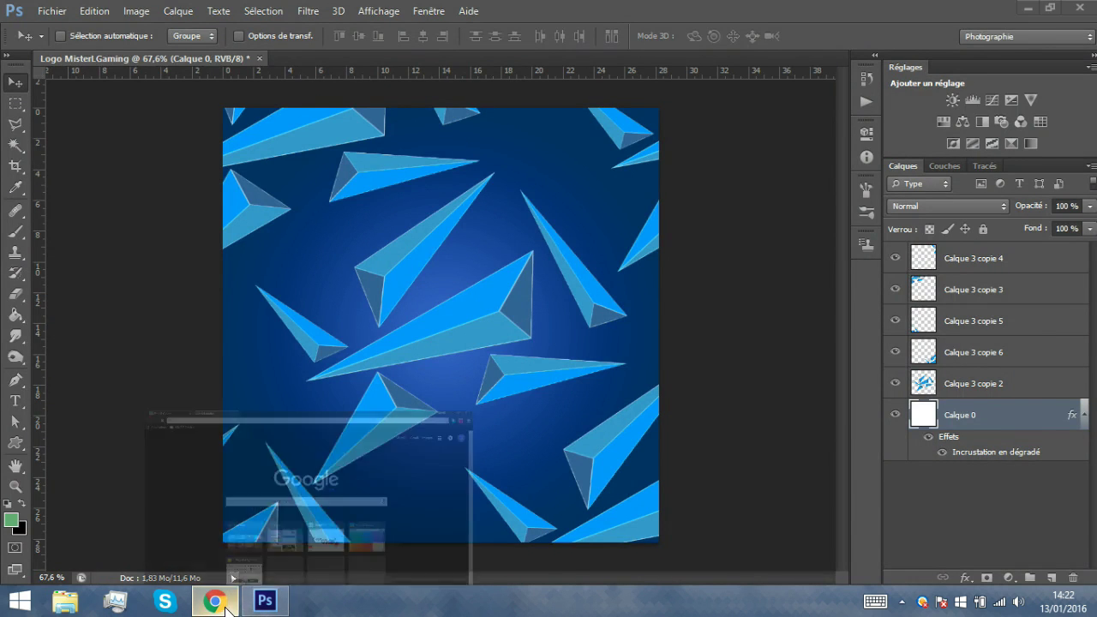
click(412, 313)
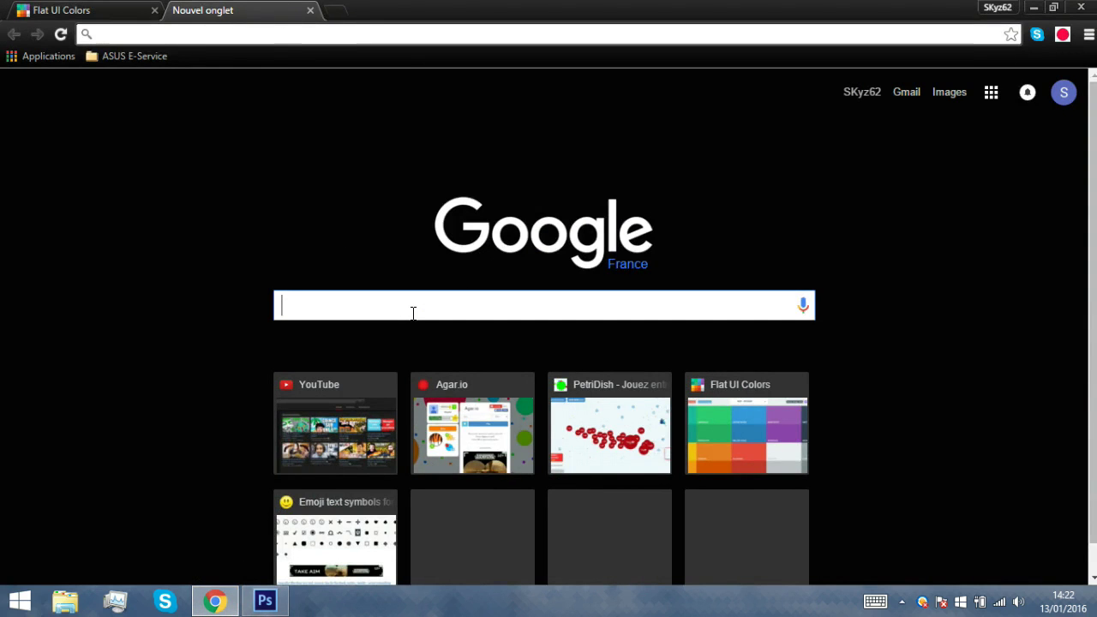
text(frn)
key(BackSpace)
key(BackSpace)
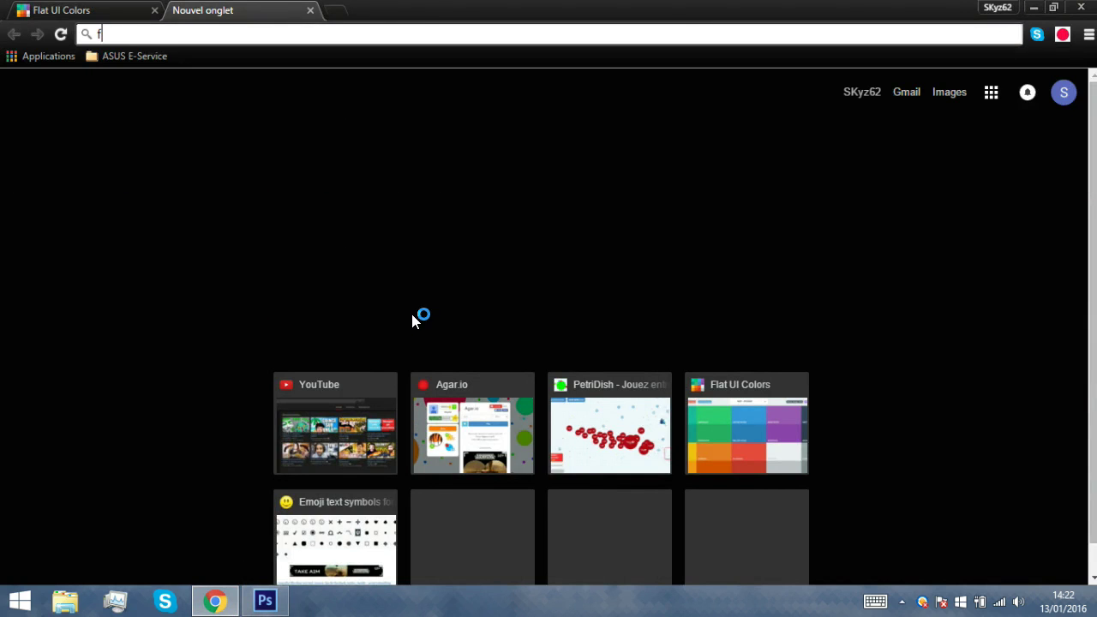
text(forme )
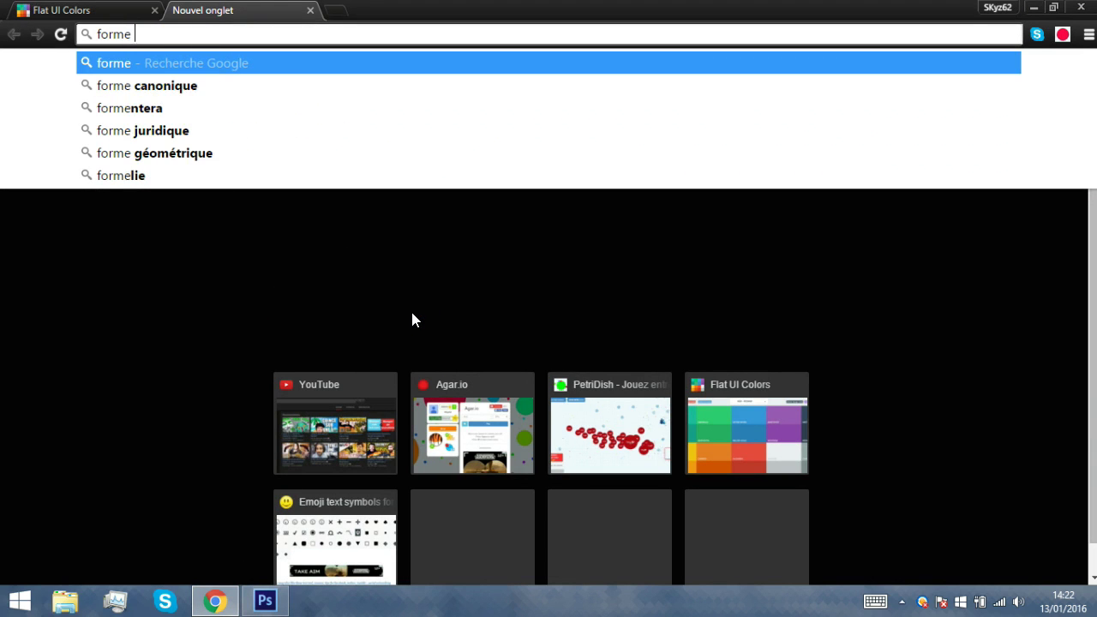
text(geome)
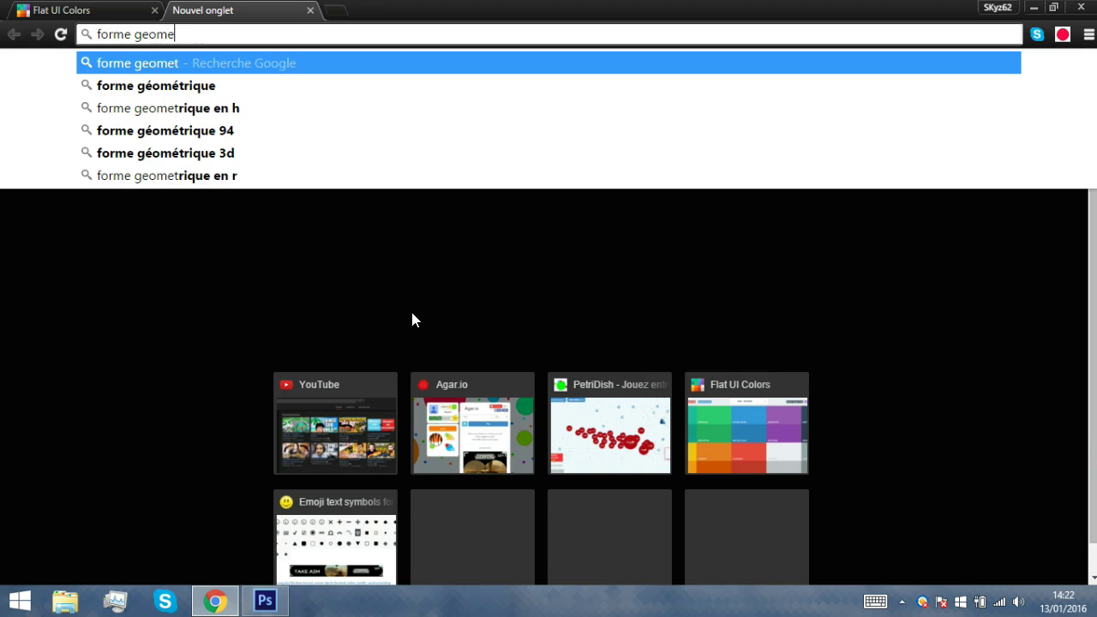
text(trique)
key(Return)
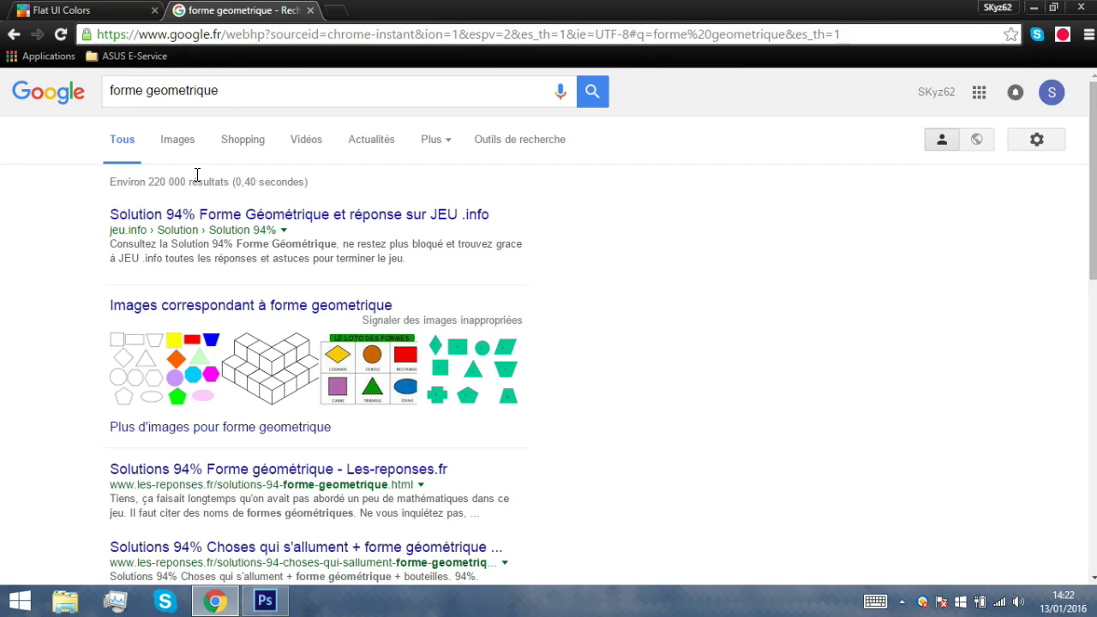
View the OpenGL shape examples from the image results for geometric shapes, then close the search tab and return to Photoshop
click(191, 374)
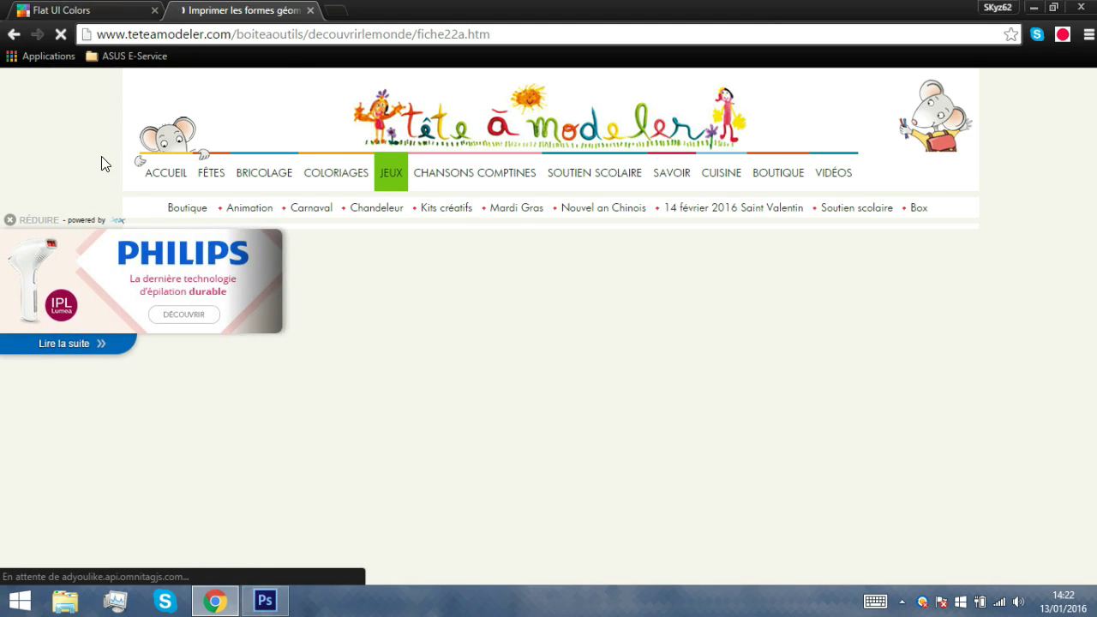
click(14, 34)
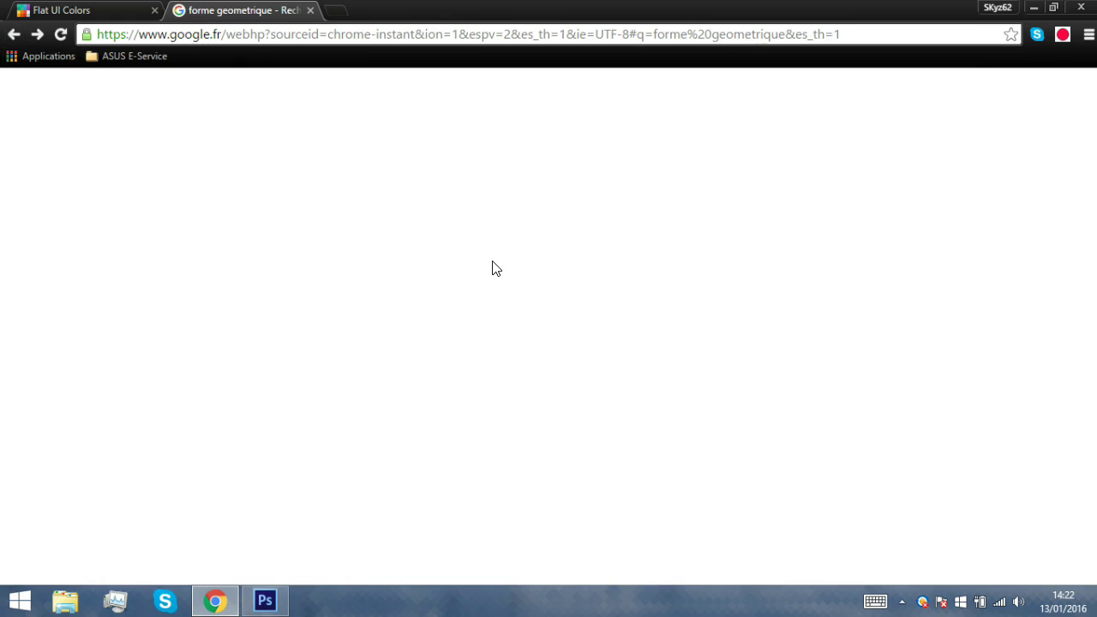
click(177, 154)
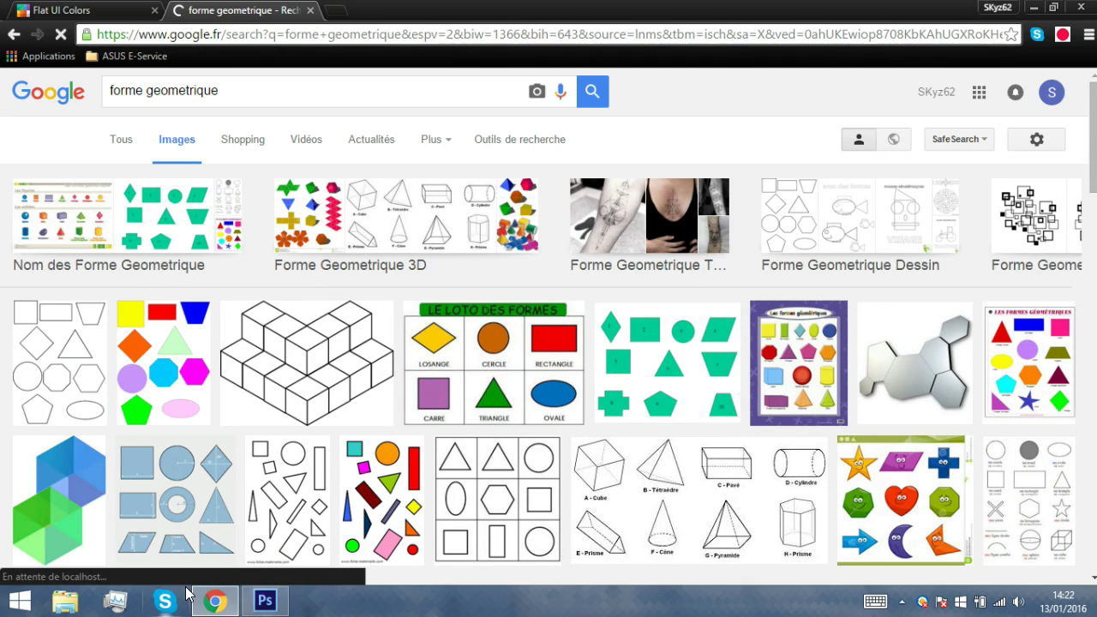
scroll(751, 467, down, 1)
scroll(751, 467, down, 1)
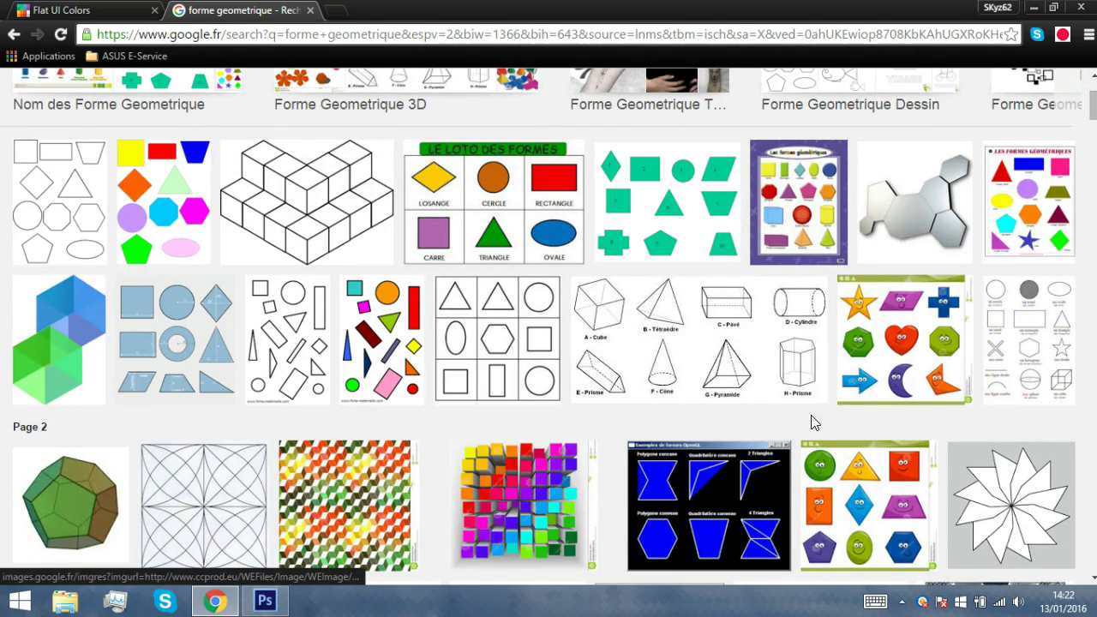
click(763, 514)
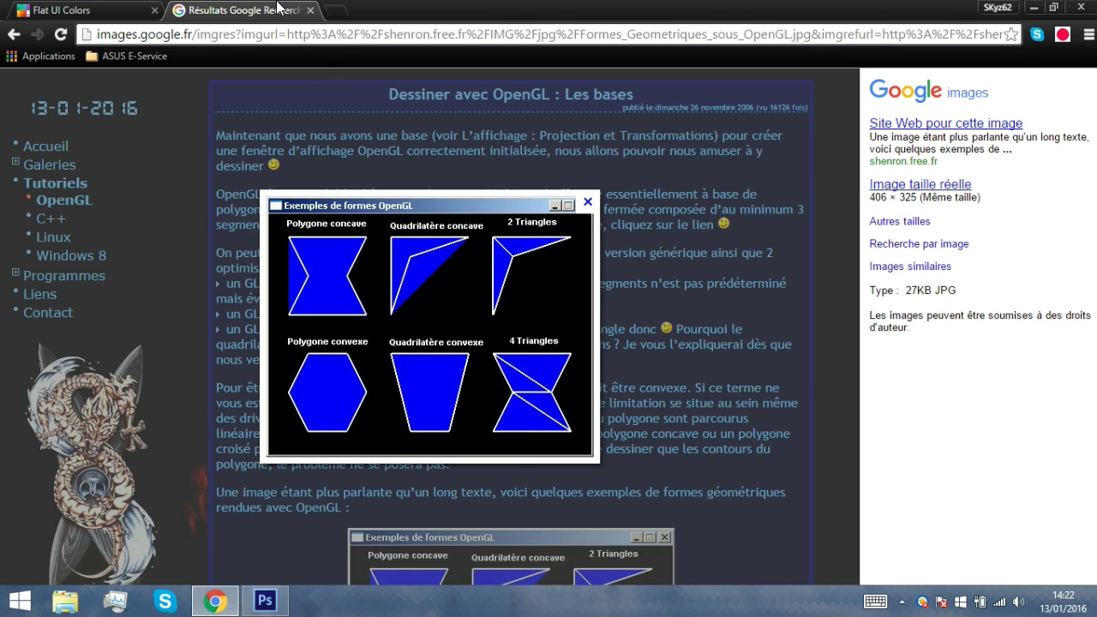
click(309, 9)
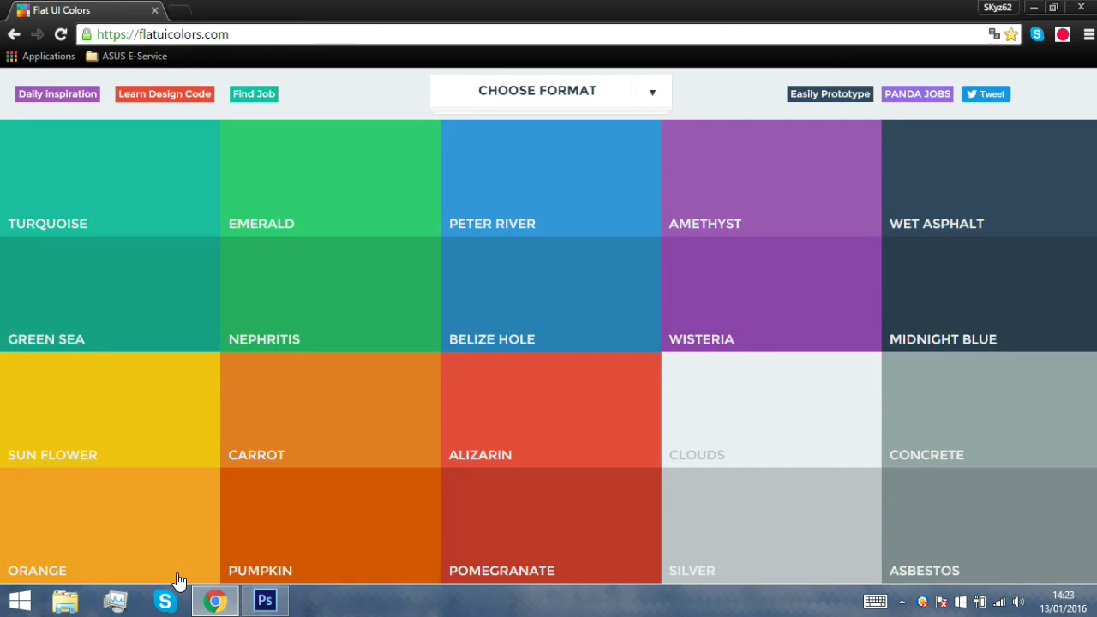
click(249, 598)
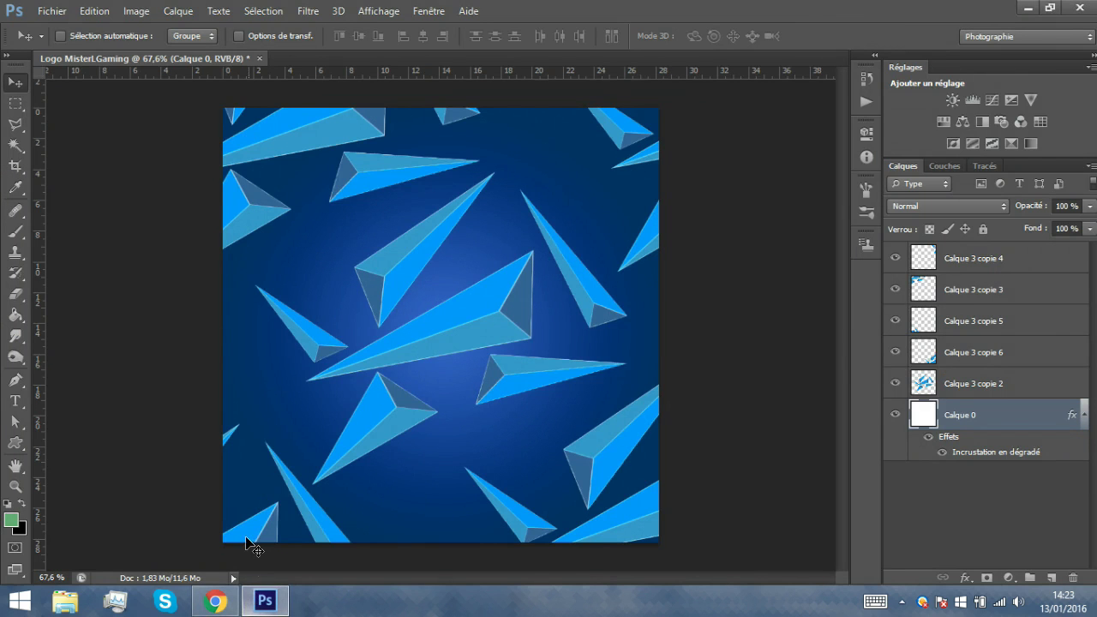